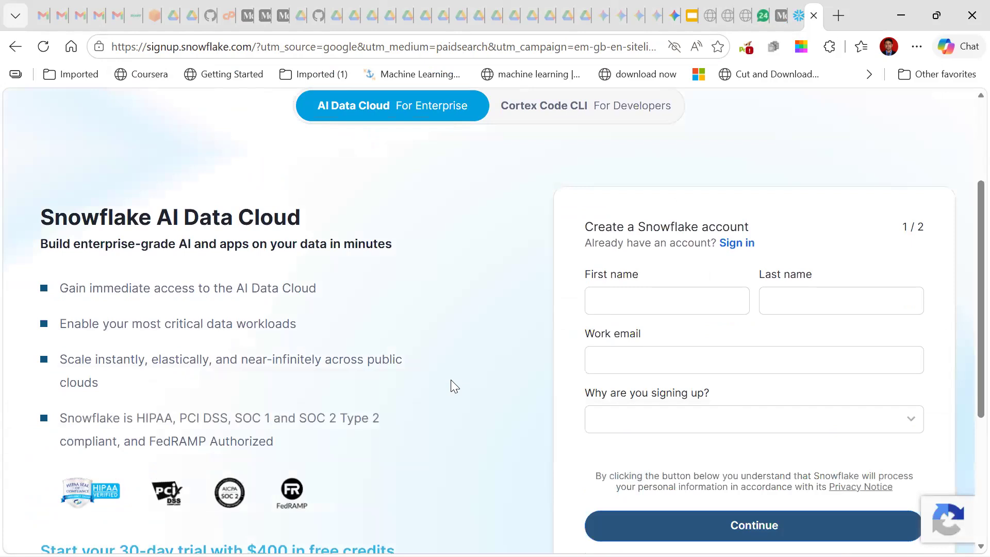
- Open the Snowflake student trial sign-up page at signup.snowflake.com/?trial=student in place of the 30-day trial page
{"action": "scroll", "coordinate": [451, 381], "scroll_direction": "down", "scroll_amount": 4}
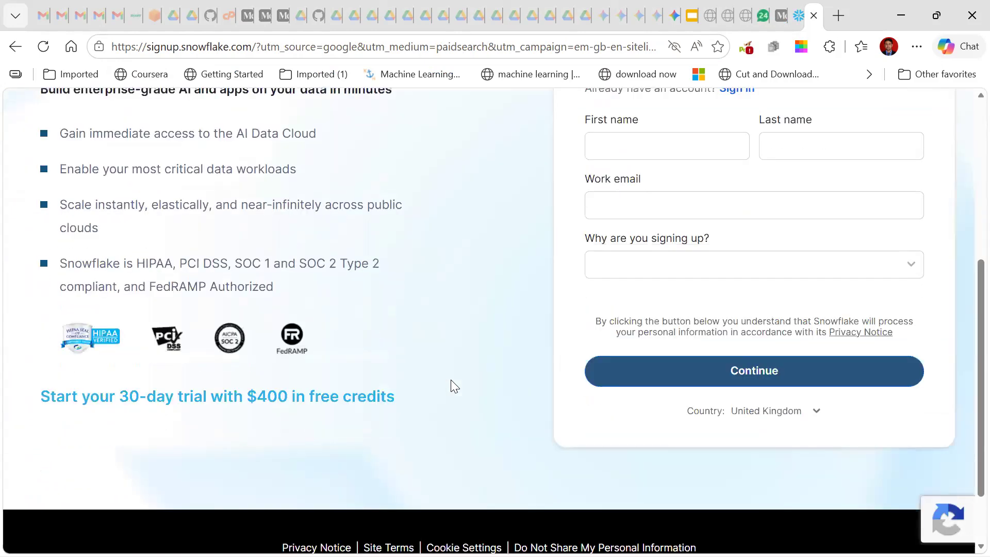
{"action": "left_click_drag", "start_coordinate": [120, 396], "coordinate": [209, 397]}
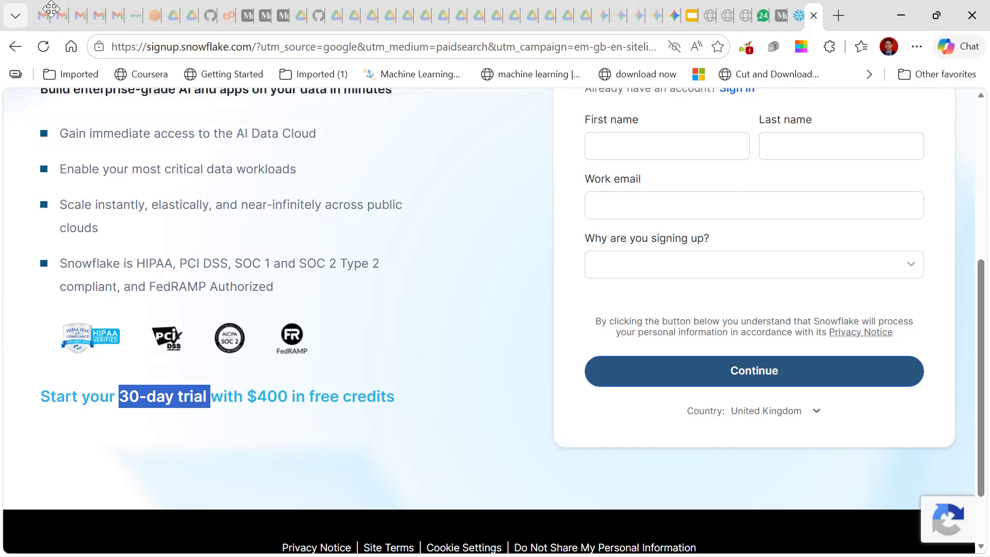
{"action": "left_click", "coordinate": [330, 47]}
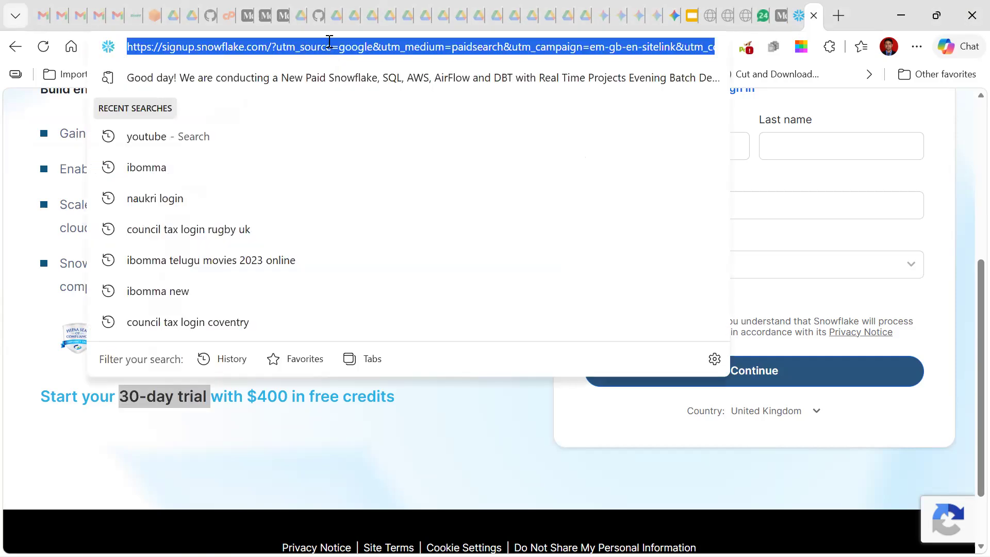
{"action": "left_click", "coordinate": [330, 46]}
{"action": "triple_click", "coordinate": [270, 46]}
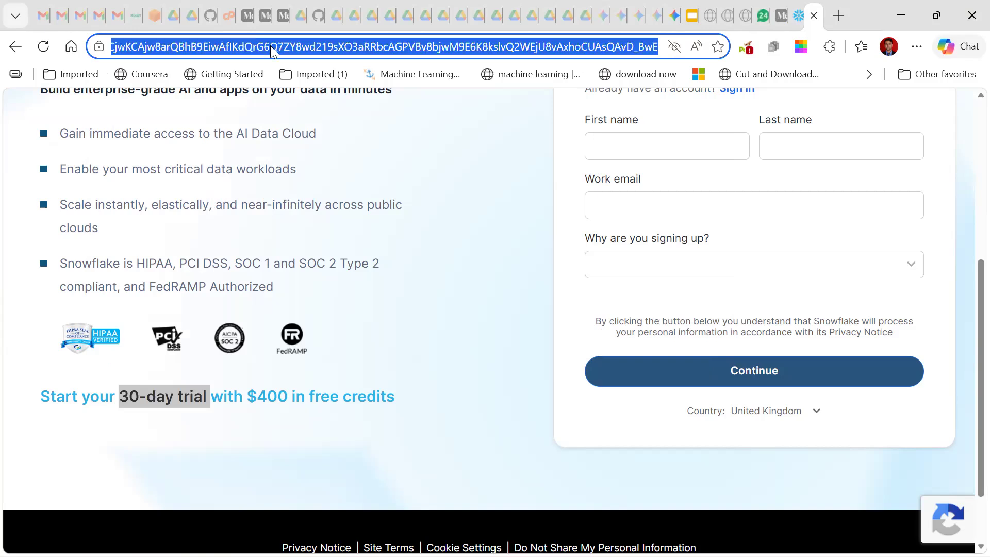
{"action": "type", "text": "st"}
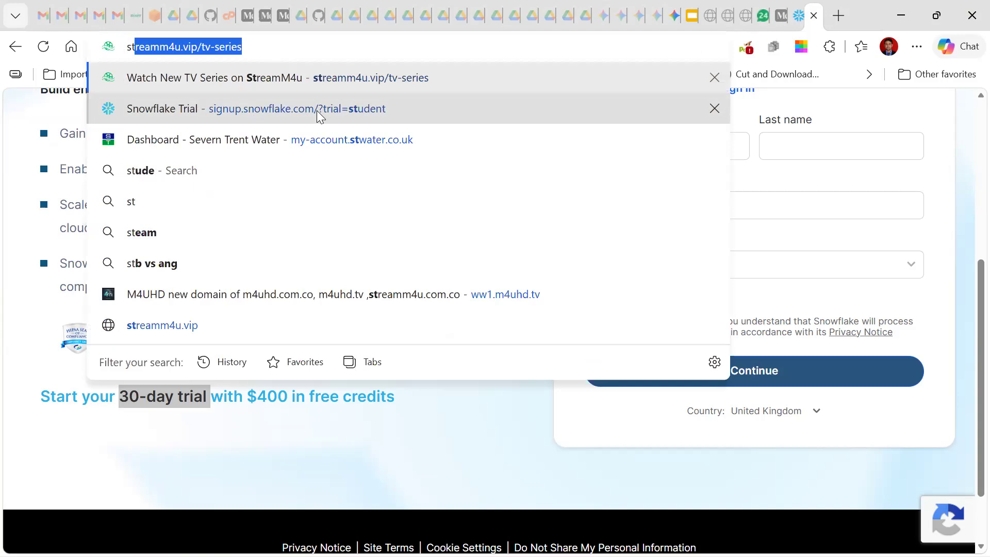
{"action": "left_click", "coordinate": [360, 108]}
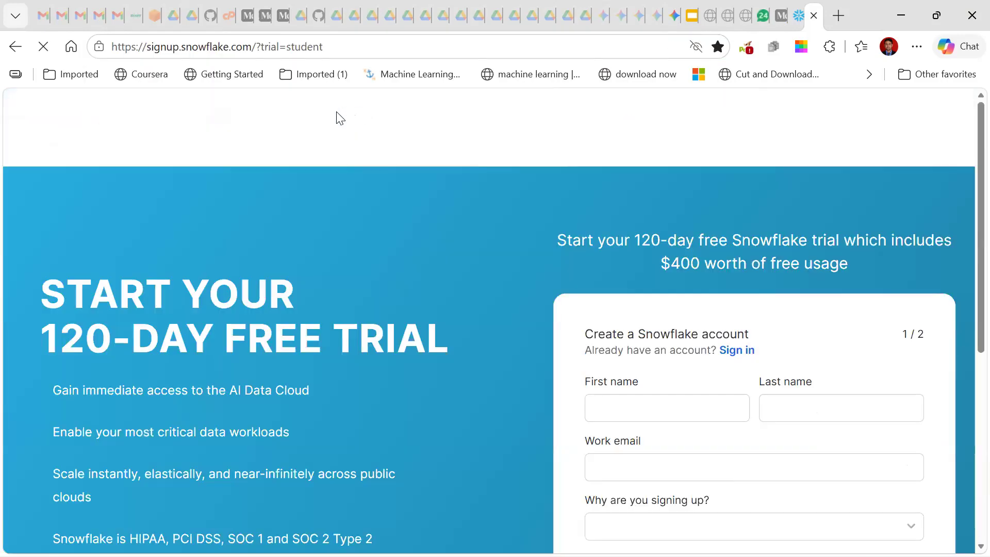
- Examine the 120-day free trial heading and the $400 free usage offer on the sign-up page
{"action": "left_click_drag", "start_coordinate": [45, 336], "coordinate": [466, 340]}
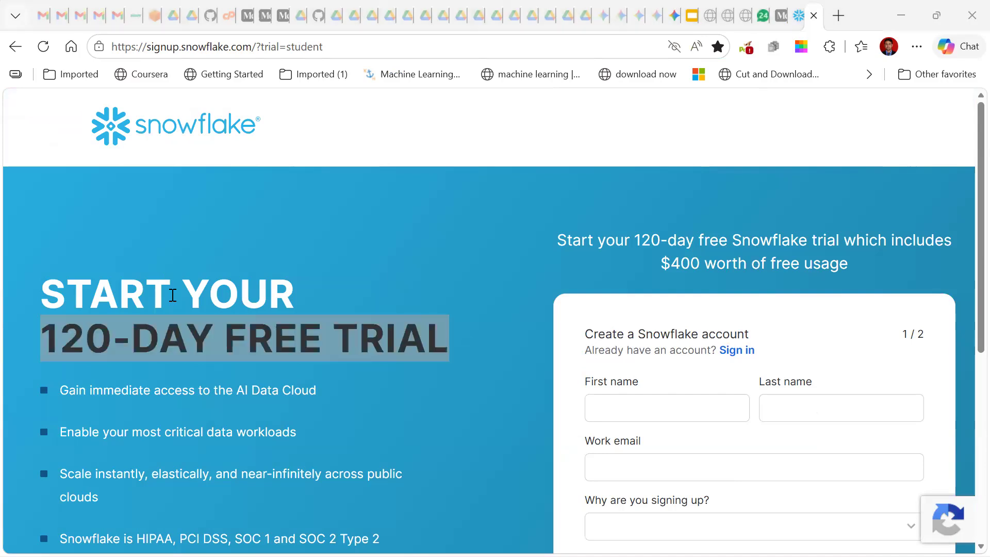
{"action": "left_click_drag", "start_coordinate": [558, 240], "coordinate": [871, 240]}
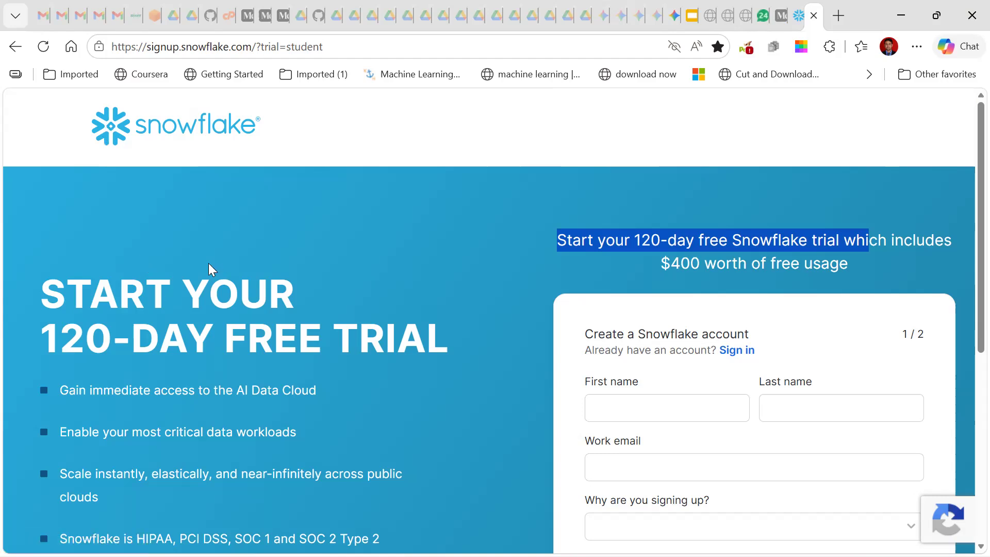
{"action": "scroll", "coordinate": [209, 263], "scroll_direction": "down", "scroll_amount": 3}
{"action": "scroll", "coordinate": [208, 263], "scroll_direction": "up", "scroll_amount": 1}
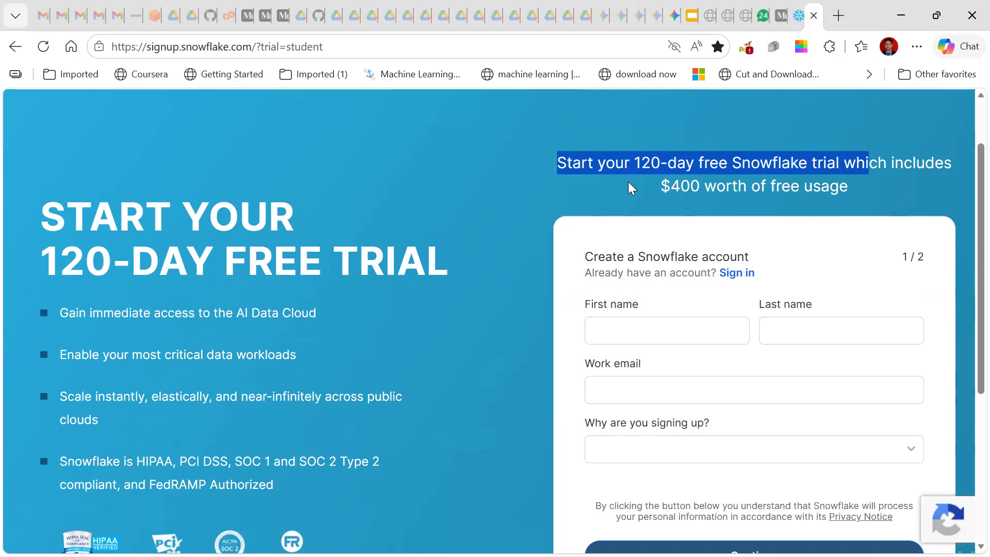
{"action": "left_click", "coordinate": [830, 144]}
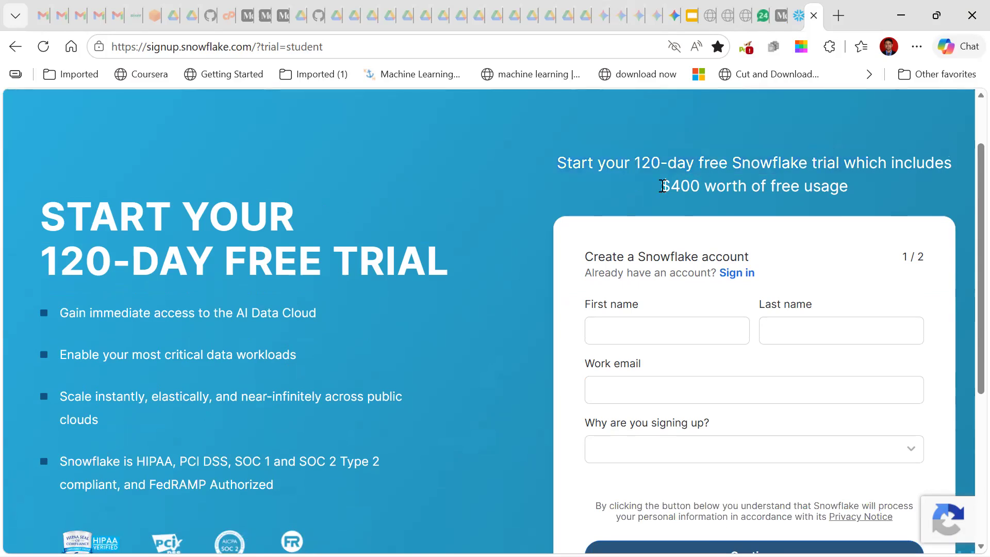
{"action": "left_click_drag", "start_coordinate": [661, 186], "coordinate": [857, 184]}
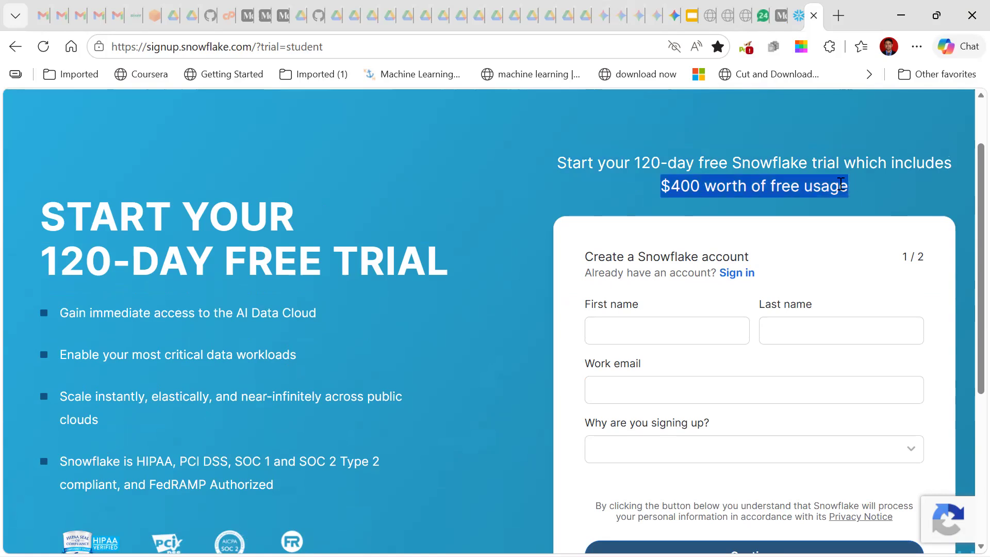
- Fill in the first name, last name and work email from saved info, choose Personal learning and development as the sign-up reason, and continue
{"action": "left_click", "coordinate": [683, 332]}
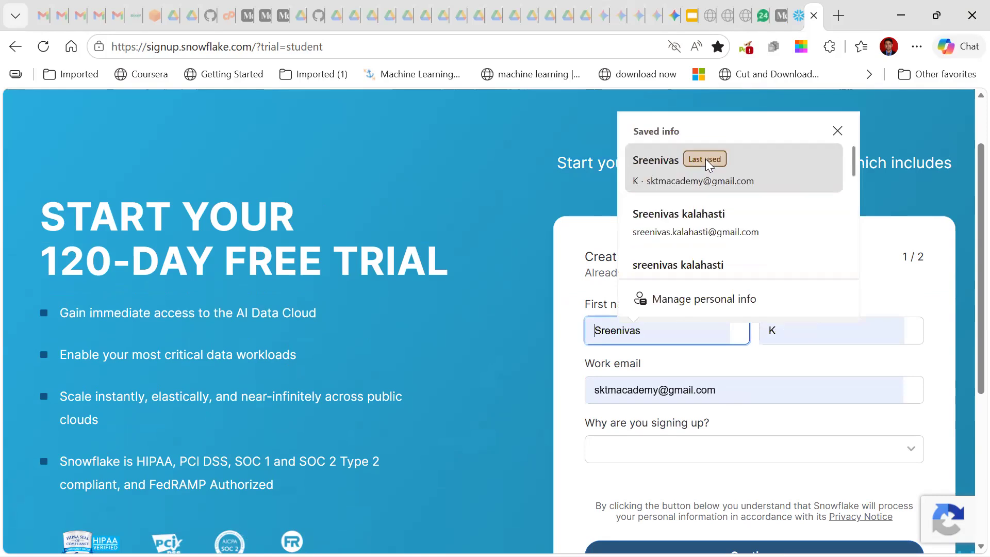
{"action": "left_click", "coordinate": [701, 171]}
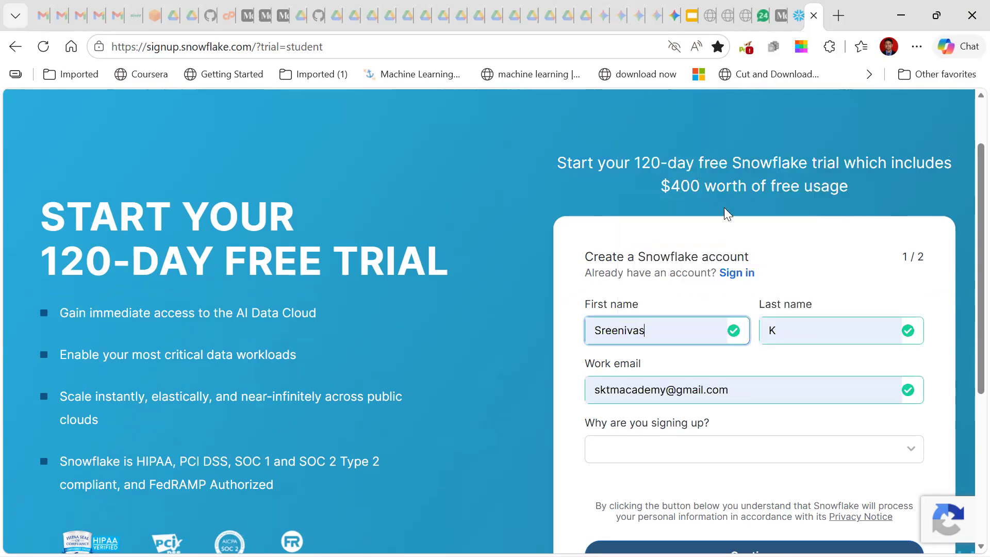
{"action": "scroll", "coordinate": [736, 233], "scroll_direction": "down", "scroll_amount": 3}
{"action": "left_click", "coordinate": [741, 235]}
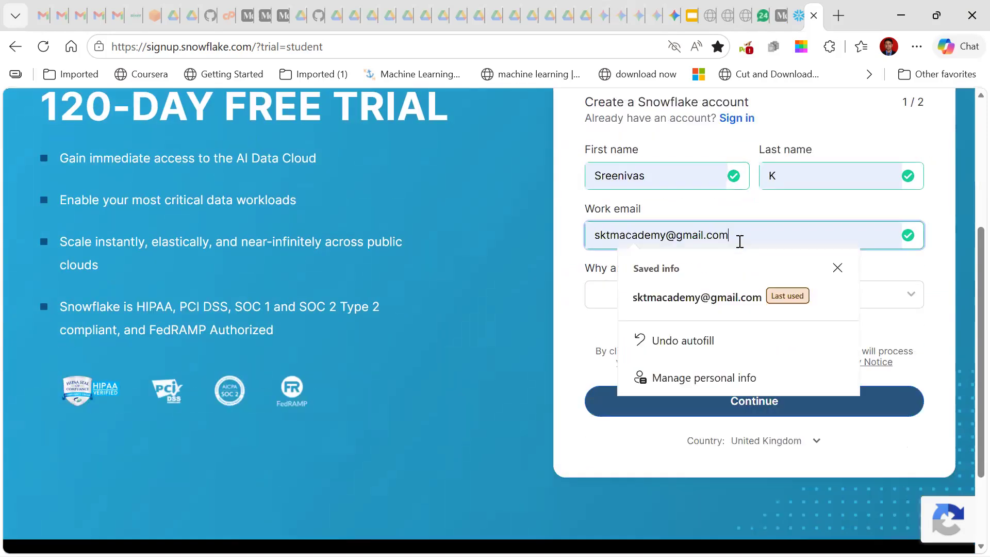
{"action": "left_click", "coordinate": [615, 303]}
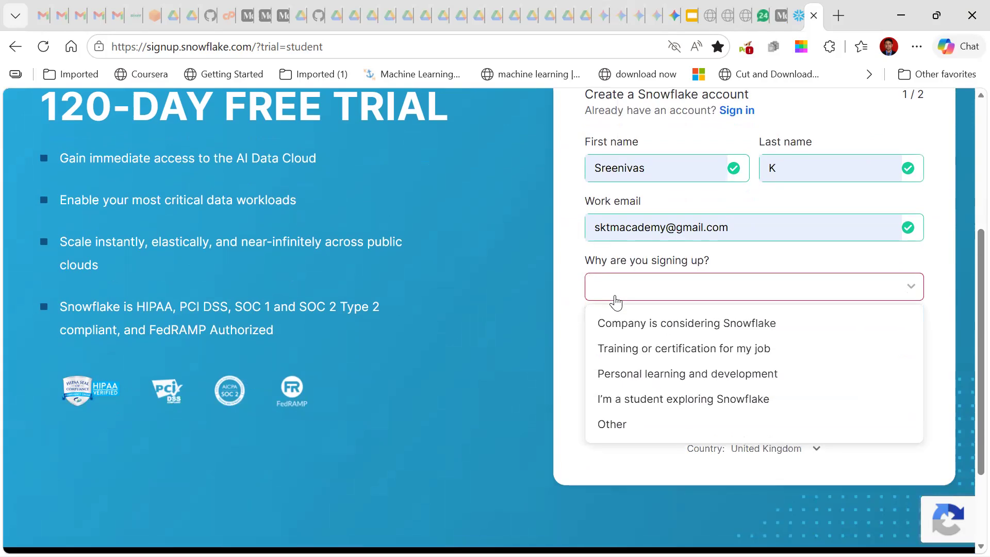
{"action": "left_click", "coordinate": [643, 376]}
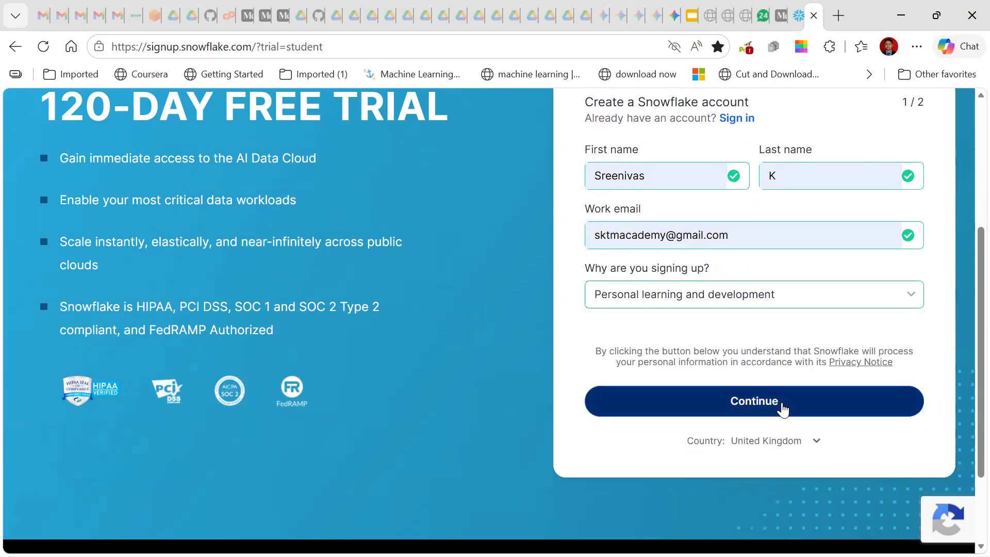
{"action": "left_click", "coordinate": [746, 240]}
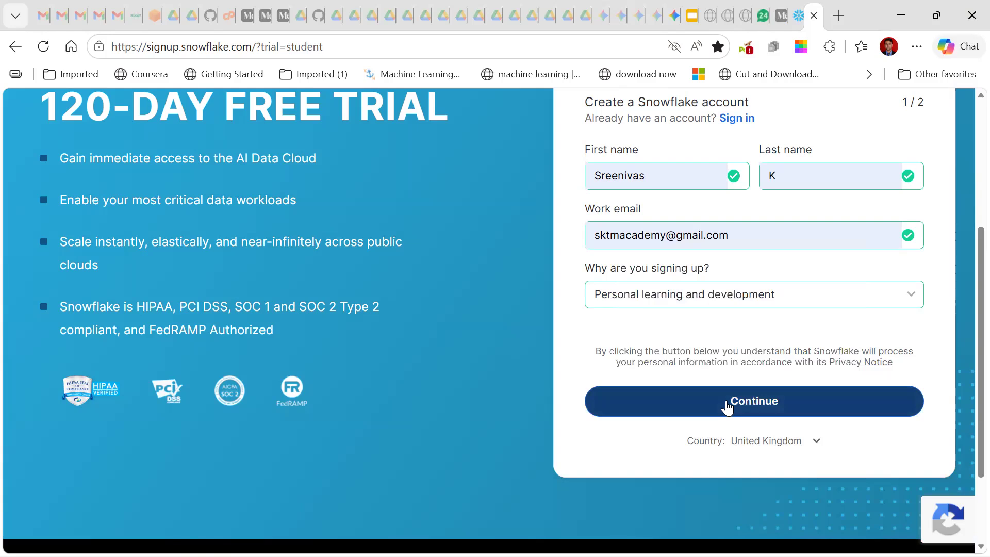
{"action": "left_click", "coordinate": [727, 402]}
- Enter Mizuho Bank as the company name and DS as the job title, and choose the Enterprise edition
{"action": "scroll", "coordinate": [650, 230], "scroll_direction": "up", "scroll_amount": 2}
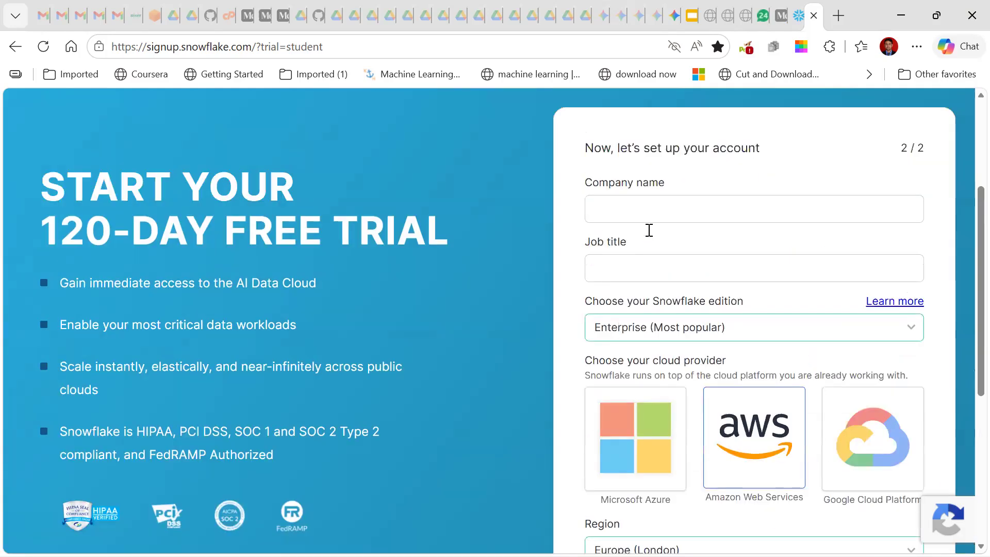
{"action": "scroll", "coordinate": [649, 230], "scroll_direction": "up", "scroll_amount": 1}
{"action": "left_click", "coordinate": [647, 232]}
{"action": "left_click", "coordinate": [668, 327]}
{"action": "left_click", "coordinate": [655, 292]}
{"action": "type", "text": "DS"}
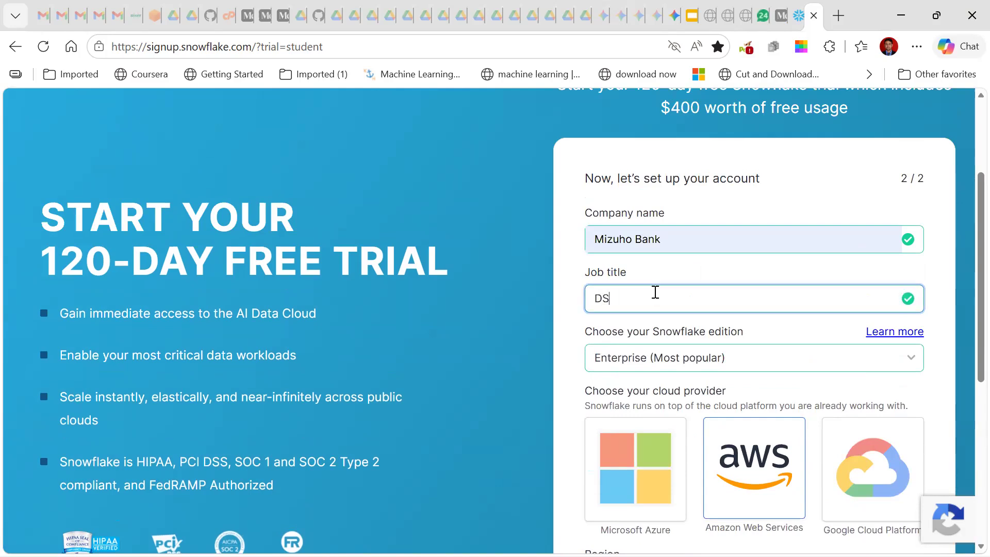
{"action": "left_click", "coordinate": [685, 362]}
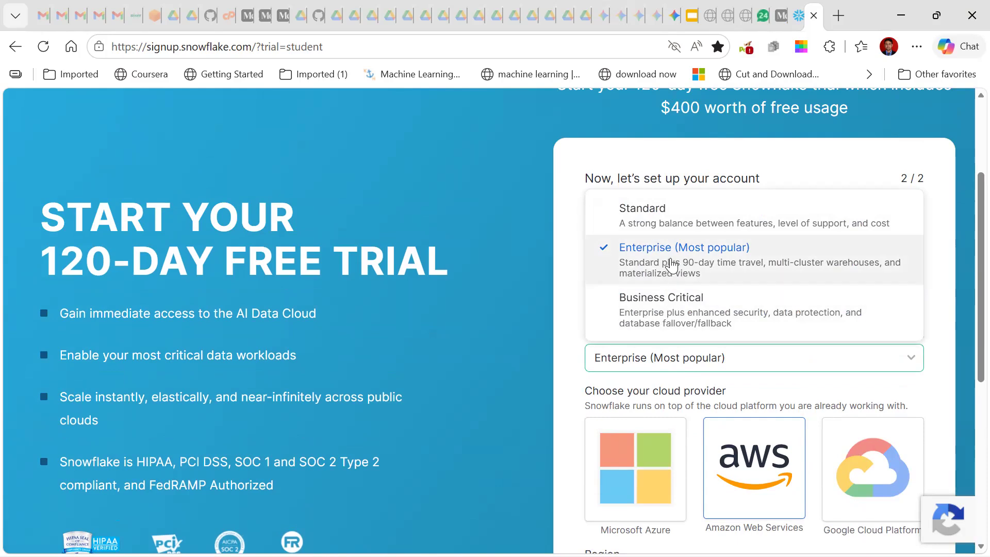
{"action": "left_click", "coordinate": [671, 266]}
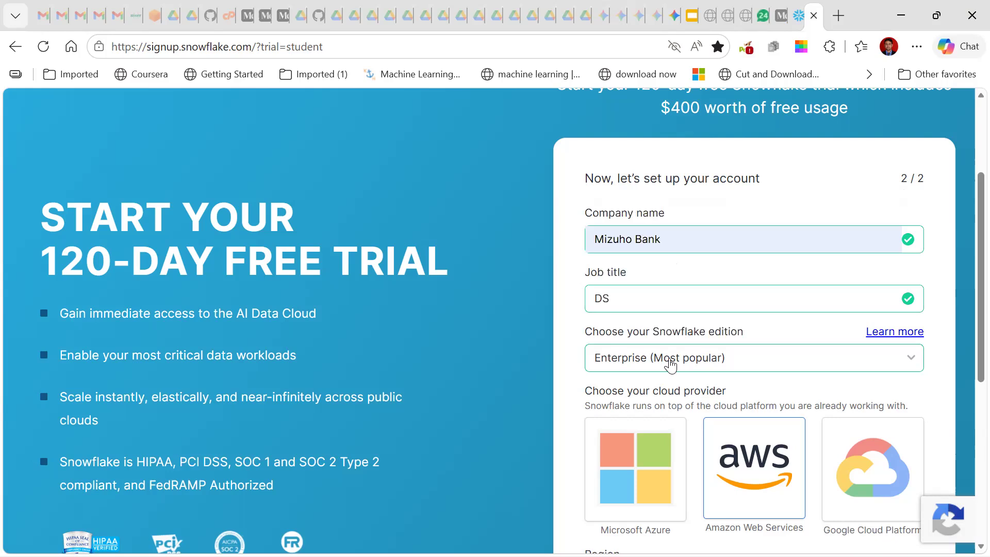
- Try Microsoft Azure and Google Cloud Platform as the cloud provider, and settle on Amazon Web Services
{"action": "scroll", "coordinate": [670, 365], "scroll_direction": "down", "scroll_amount": 3}
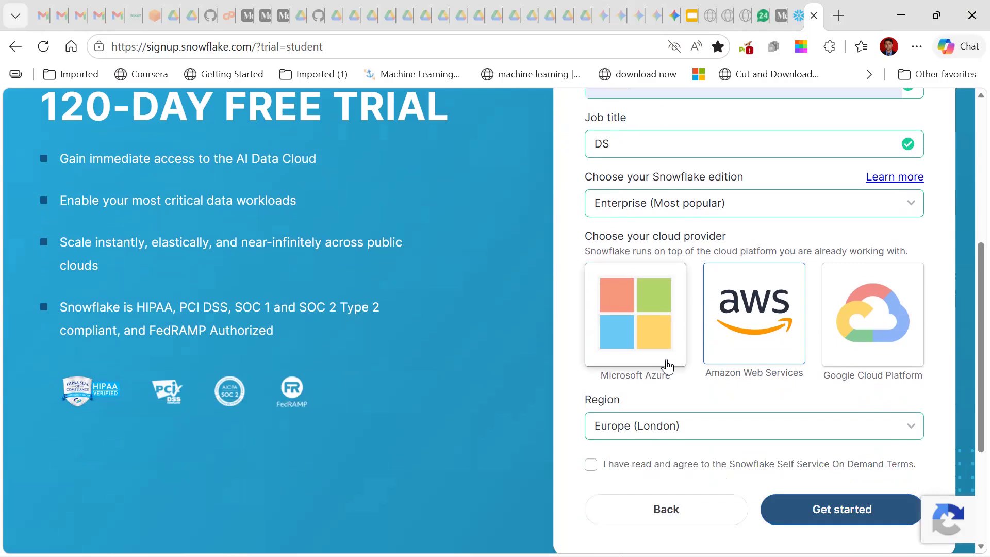
{"action": "left_click", "coordinate": [629, 355]}
{"action": "left_click", "coordinate": [762, 339]}
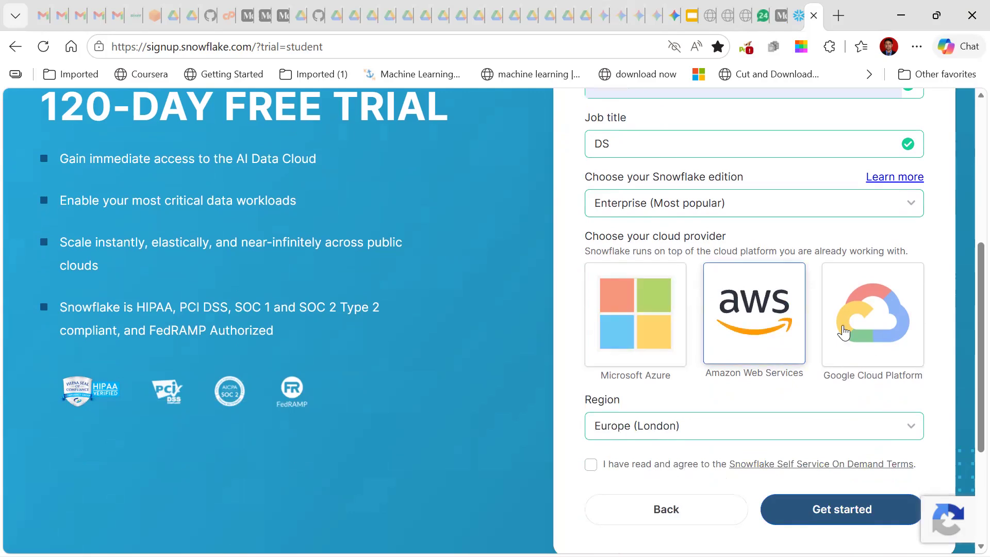
{"action": "left_click", "coordinate": [882, 334]}
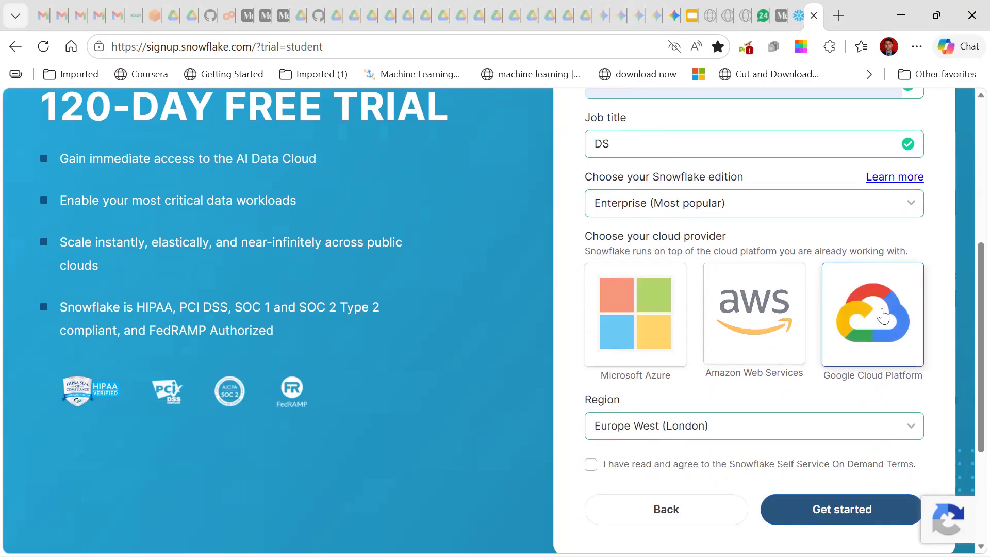
{"action": "left_click", "coordinate": [758, 319]}
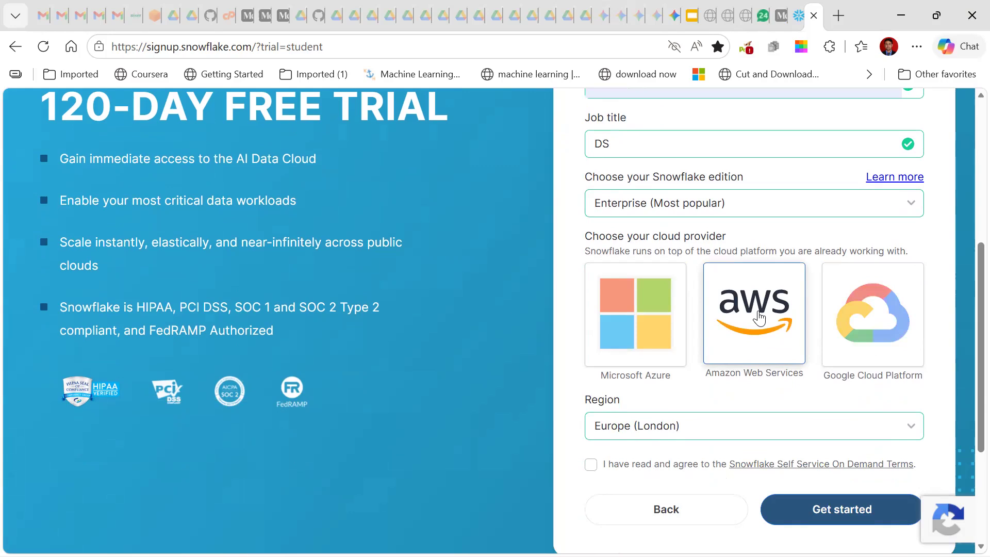
{"action": "left_click", "coordinate": [653, 324]}
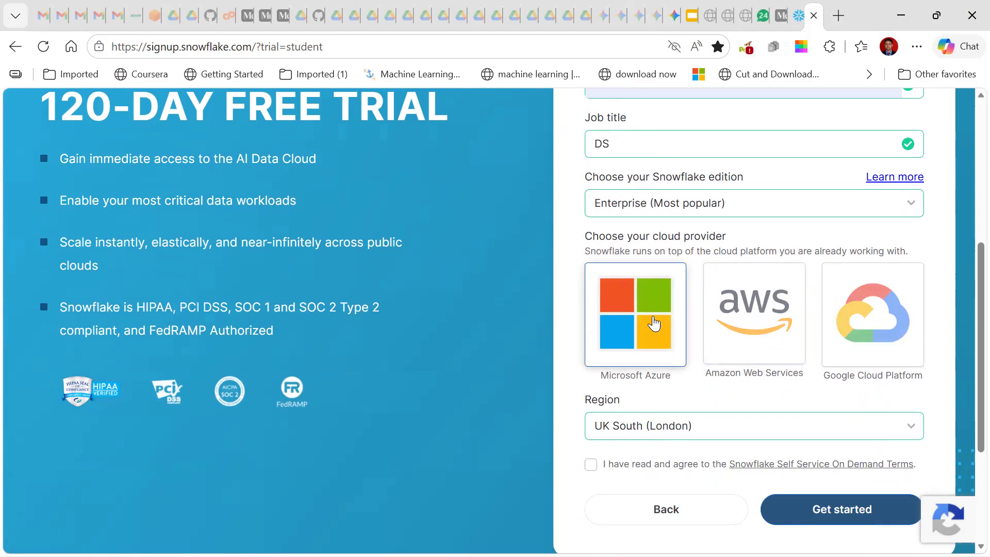
{"action": "left_click", "coordinate": [870, 315]}
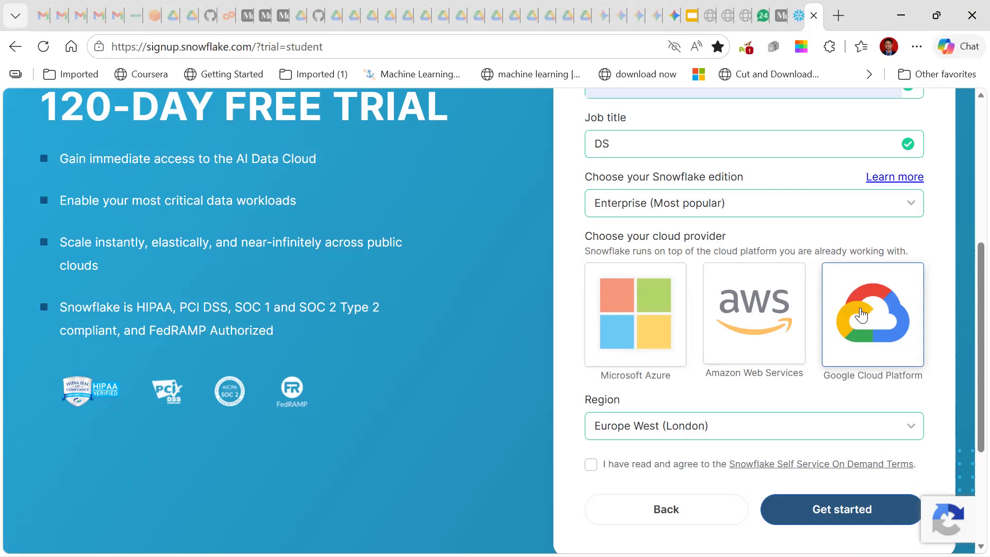
{"action": "left_click", "coordinate": [755, 315]}
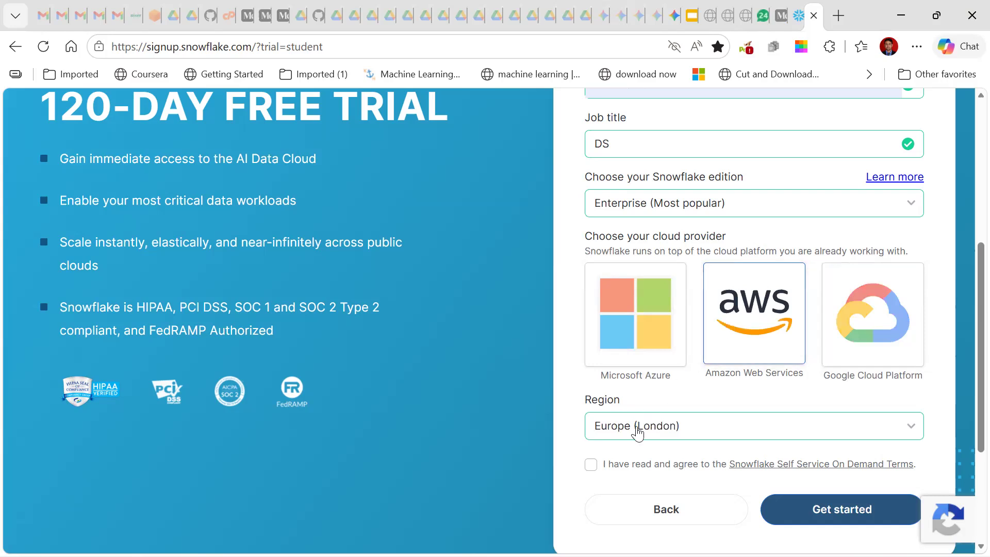
- Accept the Snowflake Self Service On Demand Terms, submit the sign-up, and skip the follow-up questions
{"action": "left_click", "coordinate": [592, 473]}
{"action": "left_click", "coordinate": [841, 511]}
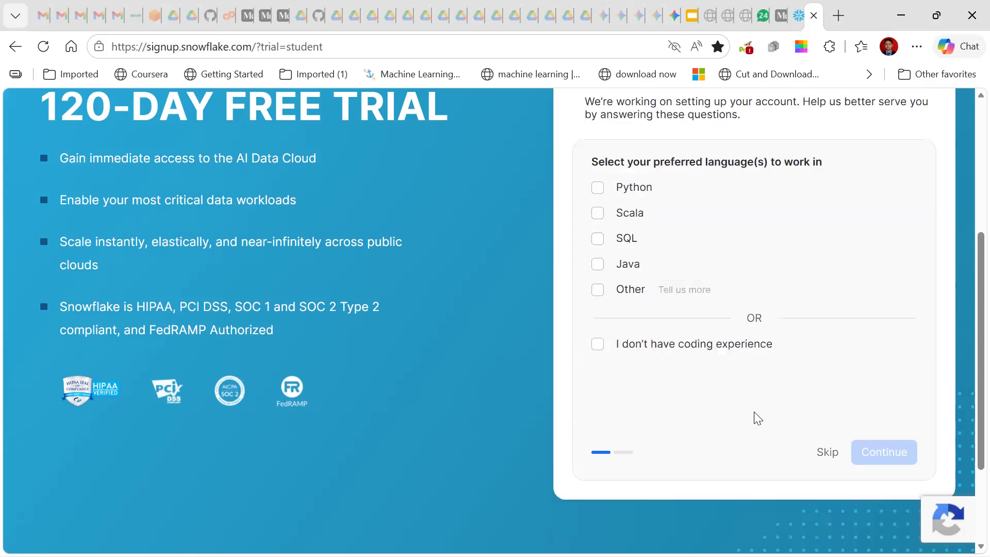
{"action": "left_click", "coordinate": [821, 454]}
{"action": "scroll", "coordinate": [823, 459], "scroll_direction": "down", "scroll_amount": 3}
{"action": "left_click", "coordinate": [828, 471]}
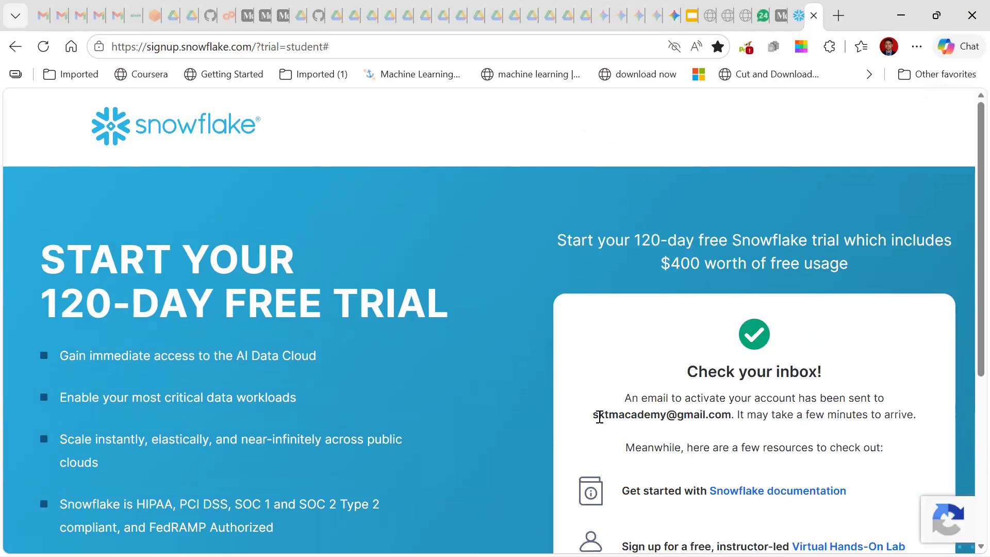
- Switch to the sign-up address's Gmail inbox, open the "Activate your Snowflake account" email, and highlight the account login URL
{"action": "left_click_drag", "start_coordinate": [593, 415], "coordinate": [735, 415]}
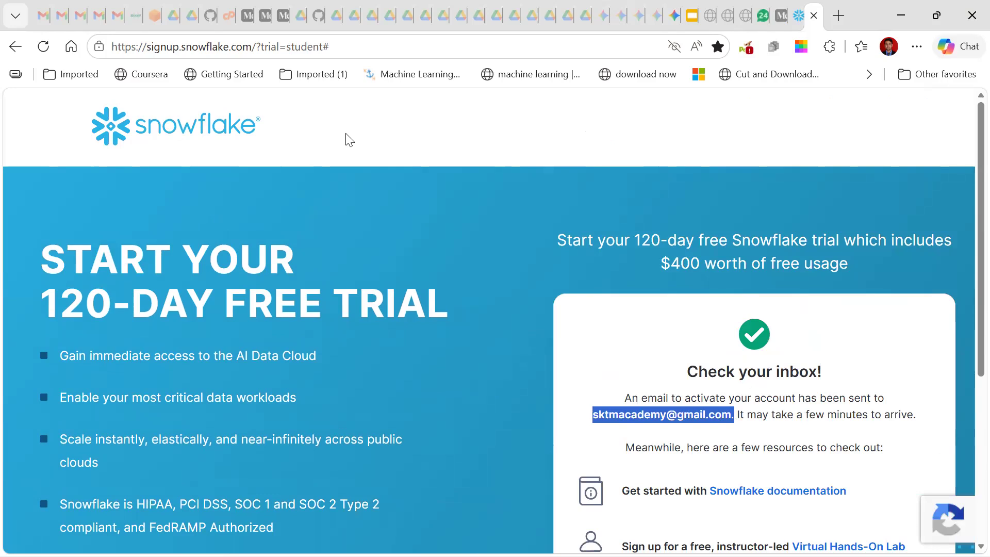
{"action": "left_click", "coordinate": [115, 20]}
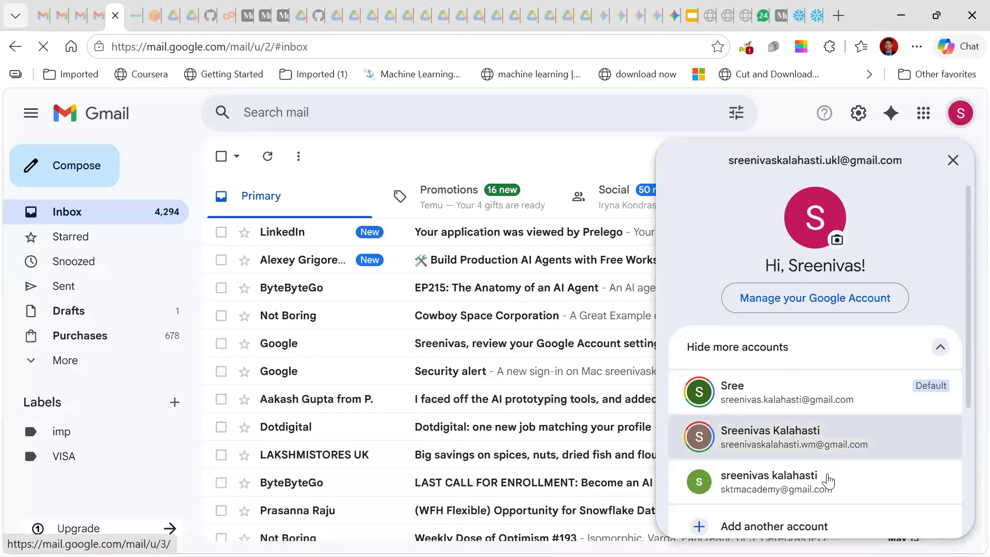
{"action": "left_click", "coordinate": [827, 481]}
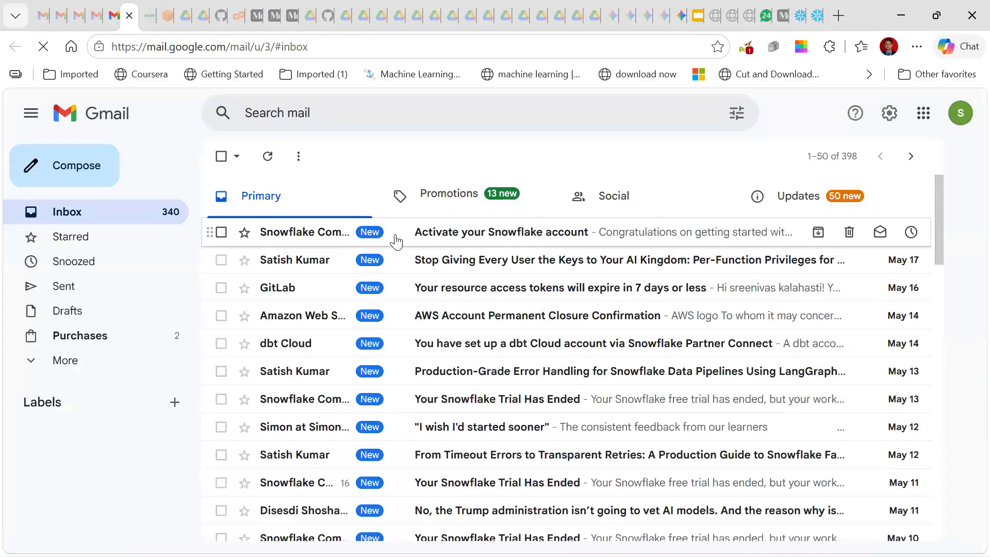
{"action": "left_click", "coordinate": [446, 242]}
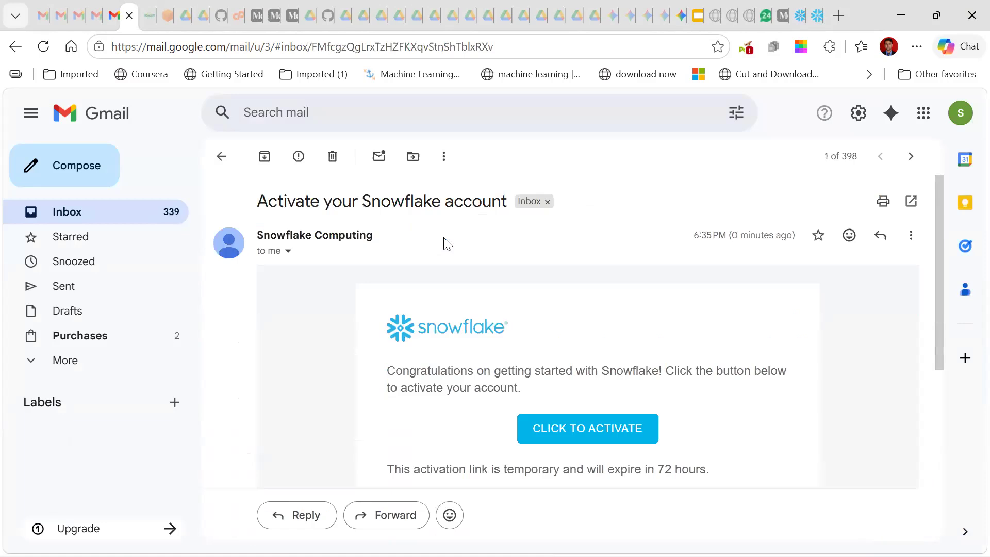
{"action": "scroll", "coordinate": [447, 242], "scroll_direction": "down", "scroll_amount": 3}
{"action": "left_click_drag", "start_coordinate": [384, 380], "coordinate": [655, 377]}
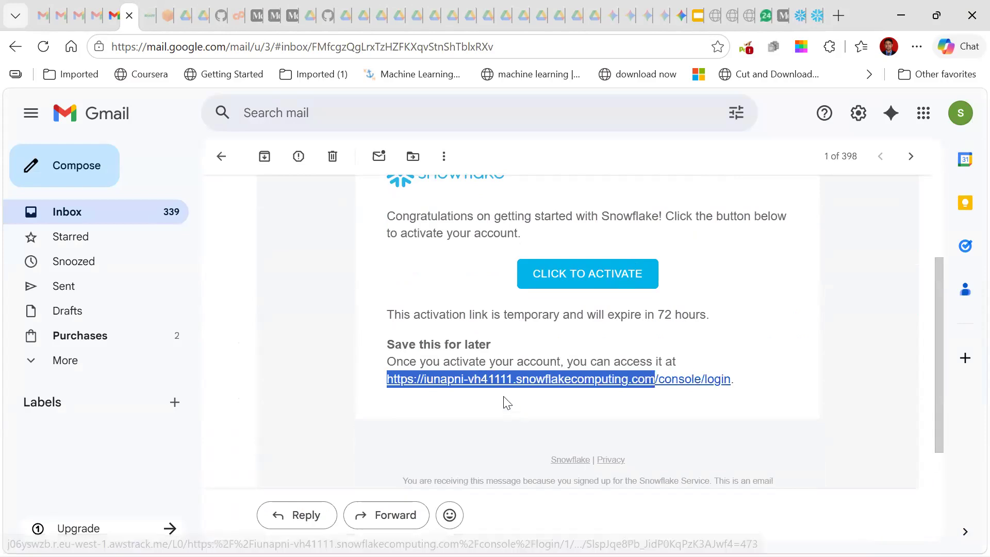
- Follow the email's activation link and fill in the account username, removing the dot and the e-mail domain
{"action": "left_click", "coordinate": [320, 368]}
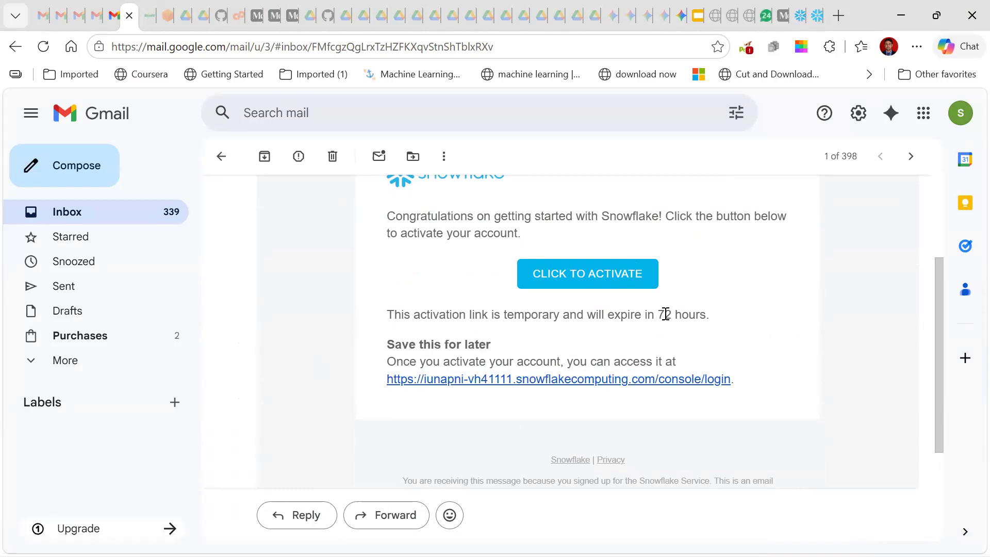
{"action": "left_click", "coordinate": [609, 274]}
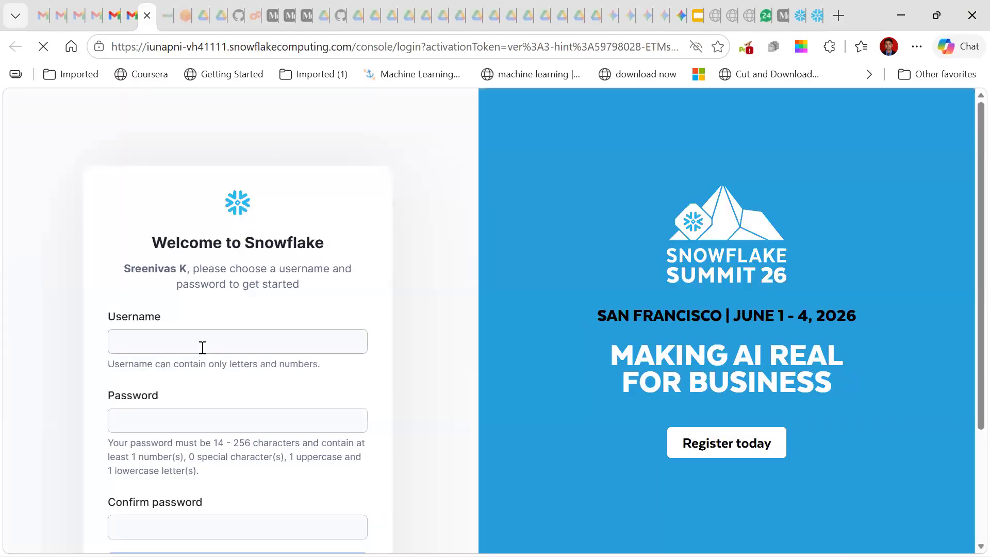
{"action": "left_click", "coordinate": [200, 345]}
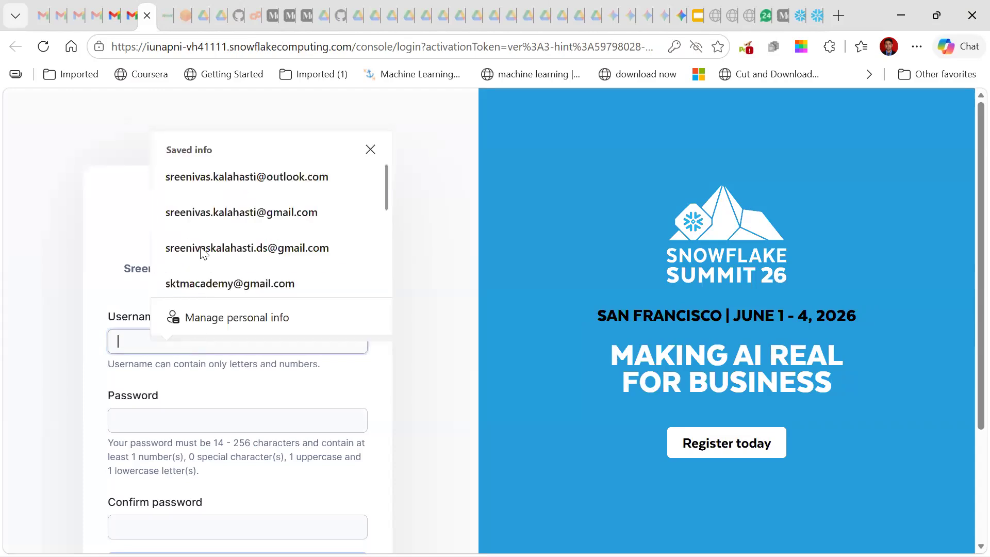
{"action": "left_click", "coordinate": [210, 173]}
{"action": "left_click", "coordinate": [172, 336]}
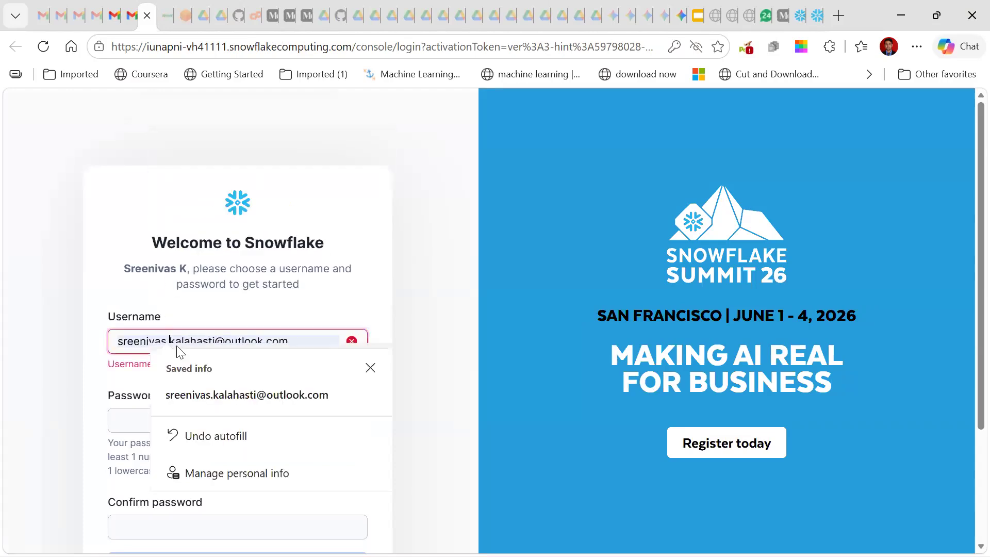
{"action": "key", "text": "BackSpace"}
{"action": "left_click_drag", "start_coordinate": [216, 347], "coordinate": [323, 338]}
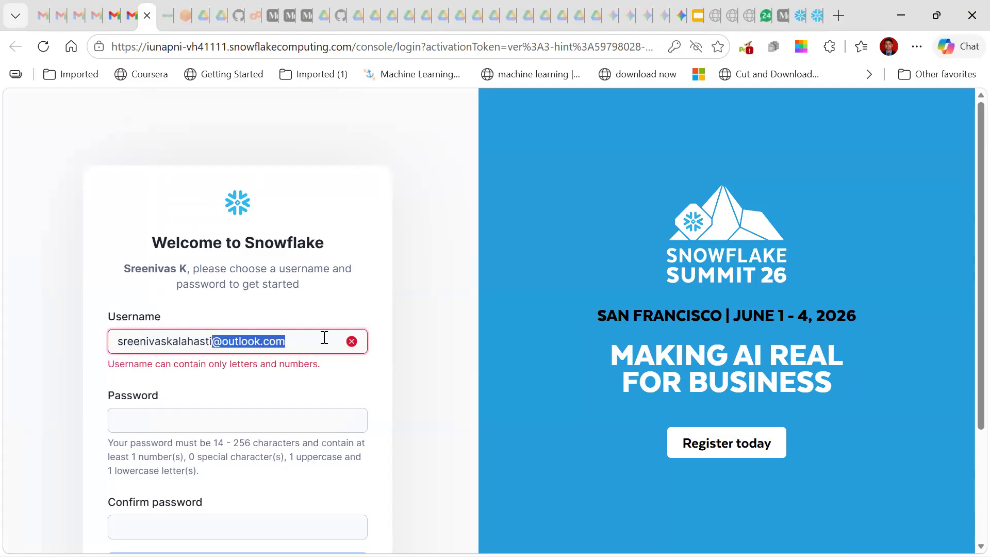
{"action": "key", "text": "BackSpace"}
{"action": "left_click", "coordinate": [221, 400]}
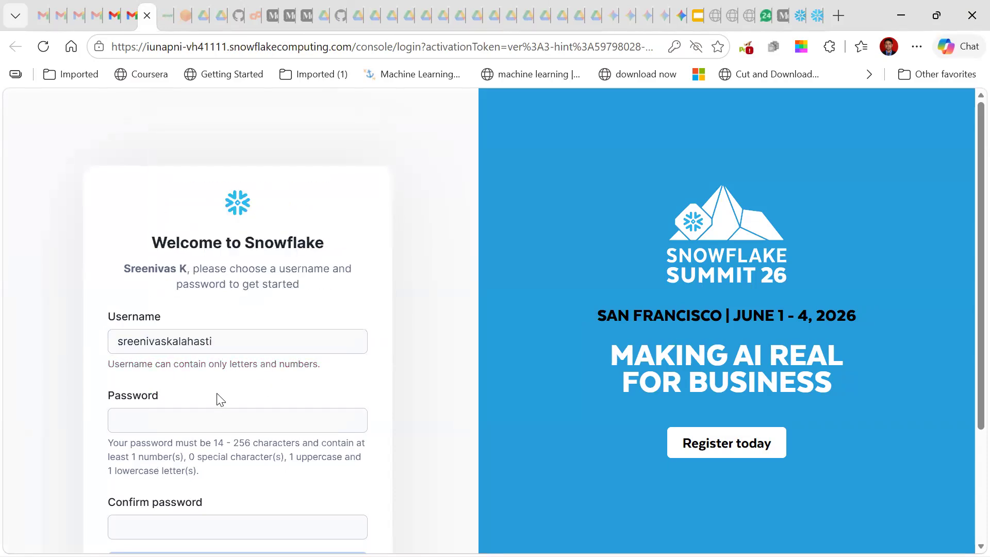
- Enter the account password, repeat it in the confirmation field, and submit the form to get started
{"action": "left_click", "coordinate": [197, 422]}
{"action": "type", "text": "•••••••"}
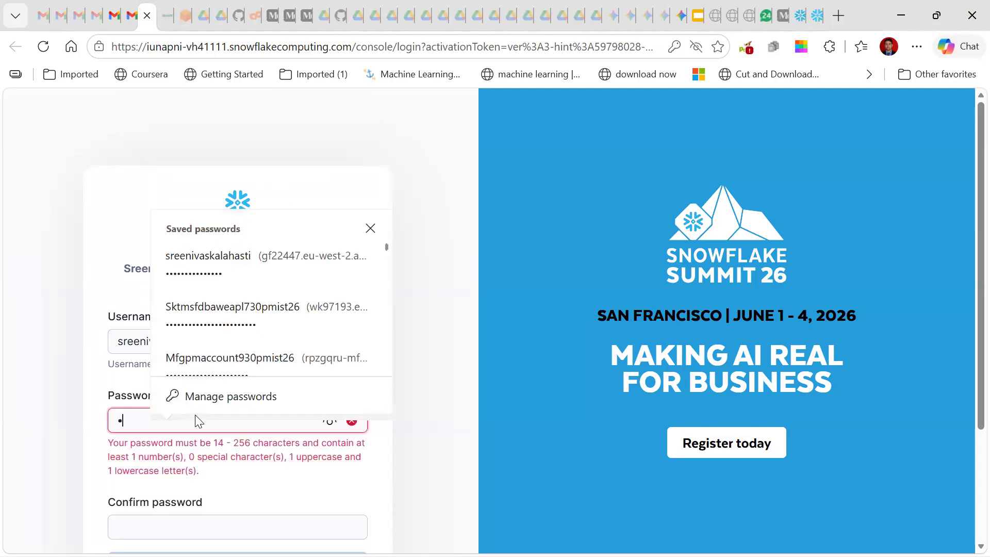
{"action": "type", "text": "••••••••"}
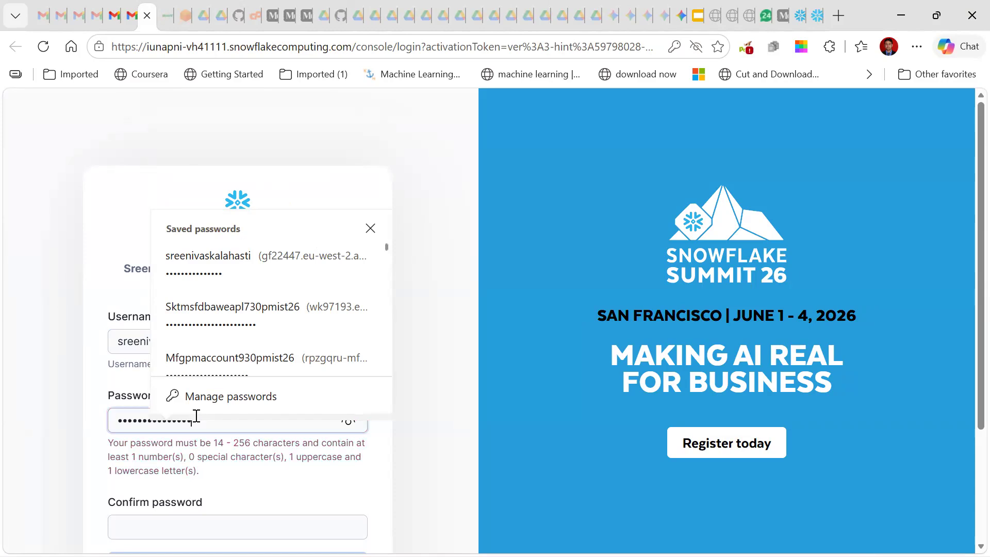
{"action": "key", "text": "Tab"}
{"action": "type", "text": "•••••••"}
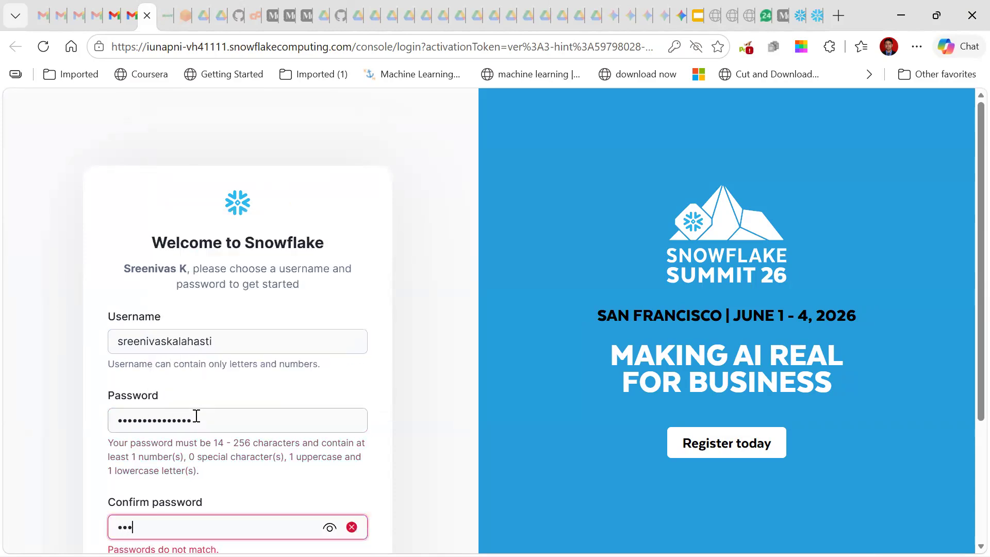
{"action": "type", "text": "••••••••"}
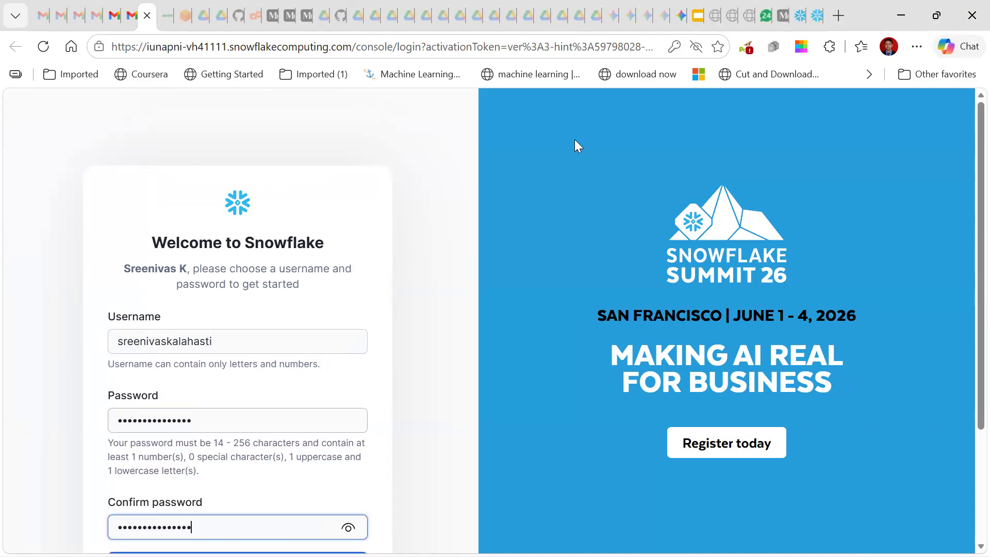
{"action": "scroll", "coordinate": [369, 353], "scroll_direction": "down", "scroll_amount": 3}
{"action": "left_click", "coordinate": [314, 413]}
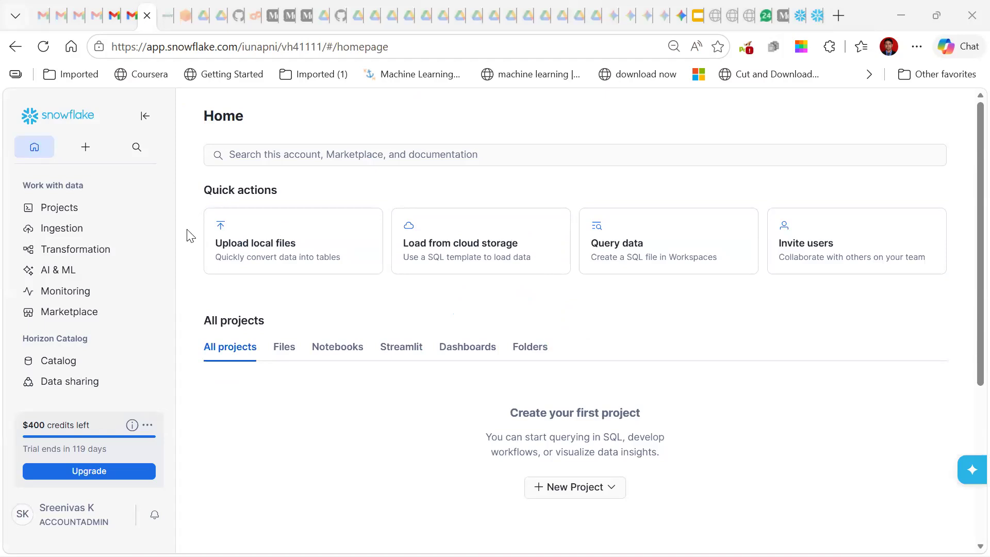
- Highlight the trial's remaining credits and remaining days on the Snowflake home page
{"action": "left_click_drag", "start_coordinate": [21, 425], "coordinate": [85, 421]}
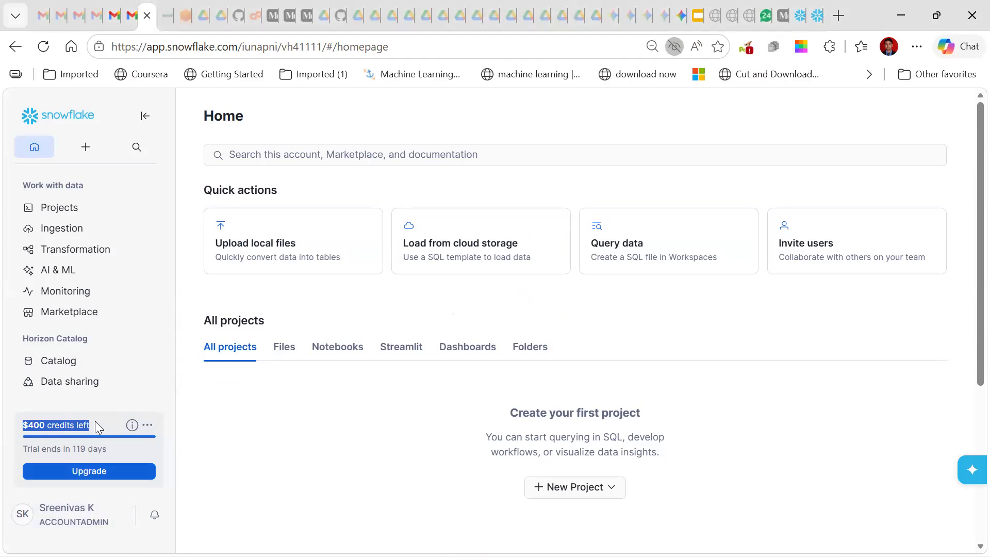
{"action": "left_click_drag", "start_coordinate": [95, 421], "coordinate": [115, 442]}
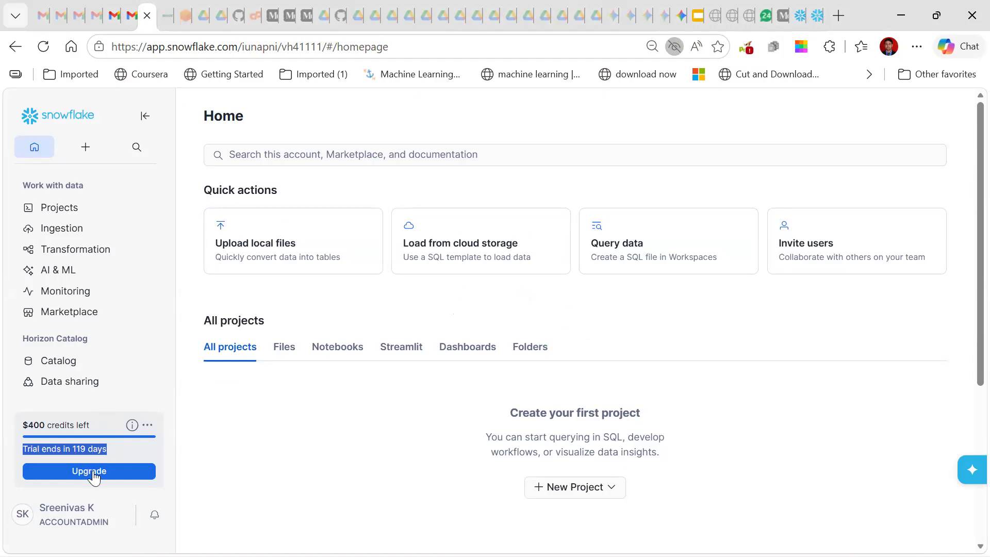
{"action": "left_click", "coordinate": [88, 451]}
{"action": "double_click", "coordinate": [88, 452]}
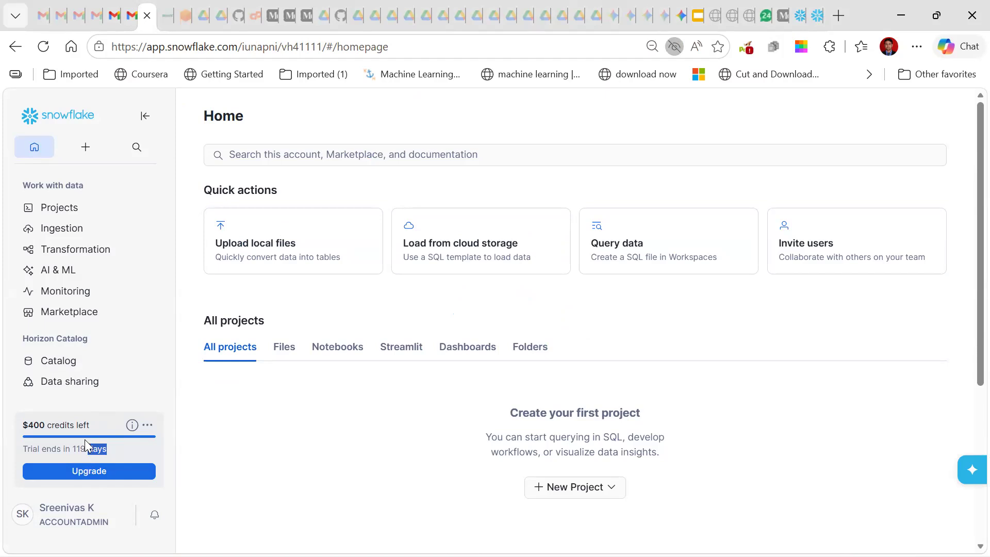
{"action": "left_click_drag", "start_coordinate": [44, 427], "coordinate": [23, 427]}
{"action": "double_click", "coordinate": [81, 451]}
{"action": "left_click", "coordinate": [50, 422]}
{"action": "double_click", "coordinate": [37, 429]}
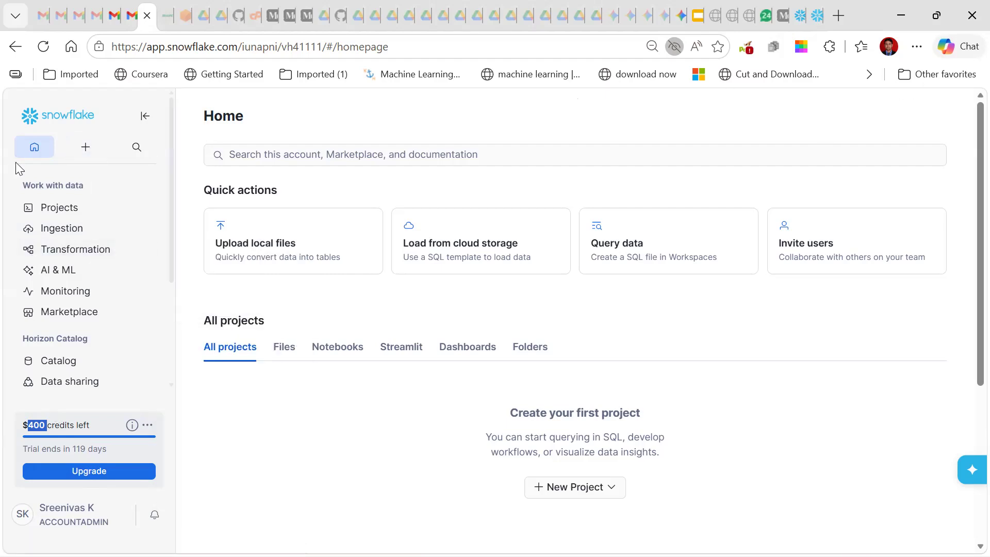
- Open the Ingestion options for adding data and start loading data into a table
{"action": "mouse_move", "coordinate": [60, 208]}
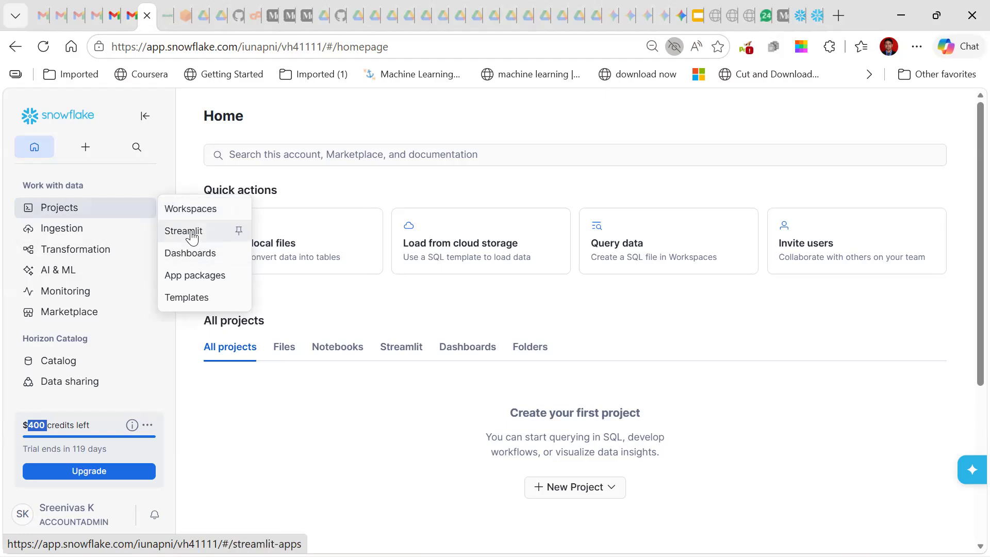
{"action": "left_click", "coordinate": [75, 238]}
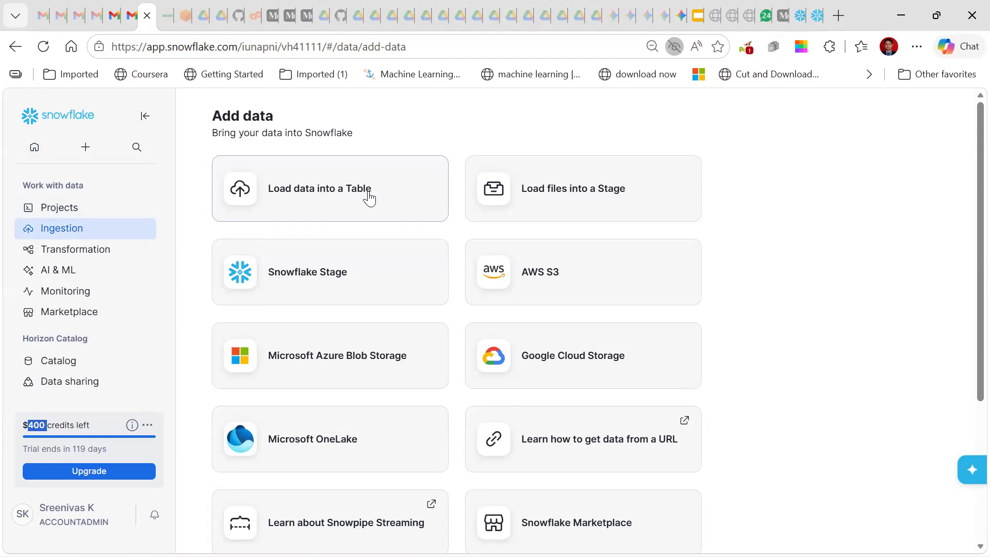
{"action": "left_click", "coordinate": [369, 198]}
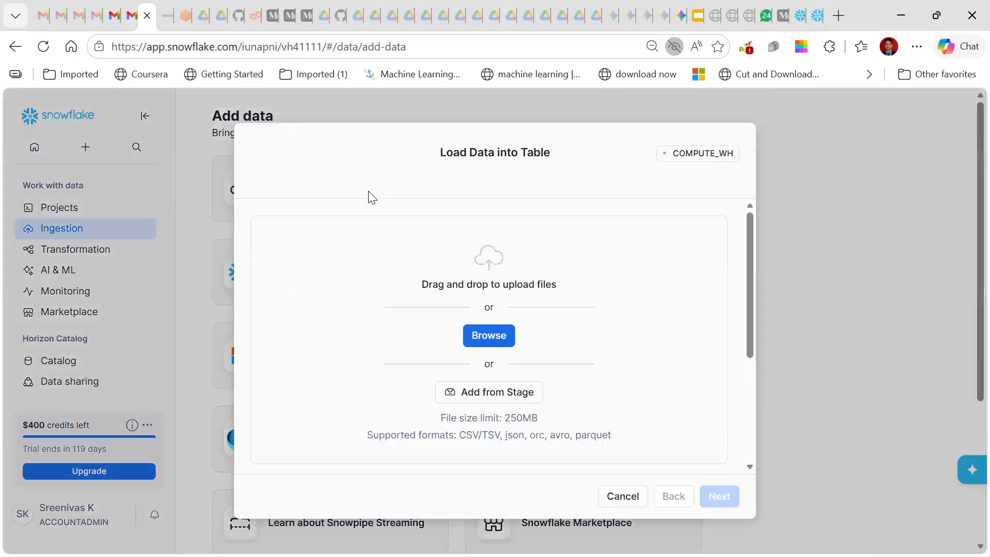
- Open and cancel the local file picker, and highlight the upload's file size limit
{"action": "left_click", "coordinate": [499, 341]}
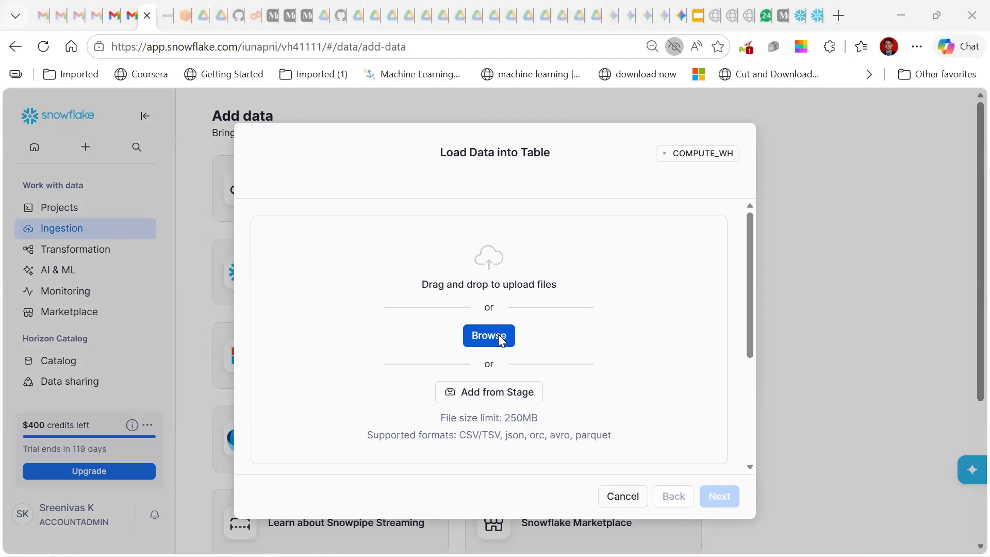
{"action": "left_click", "coordinate": [753, 401]}
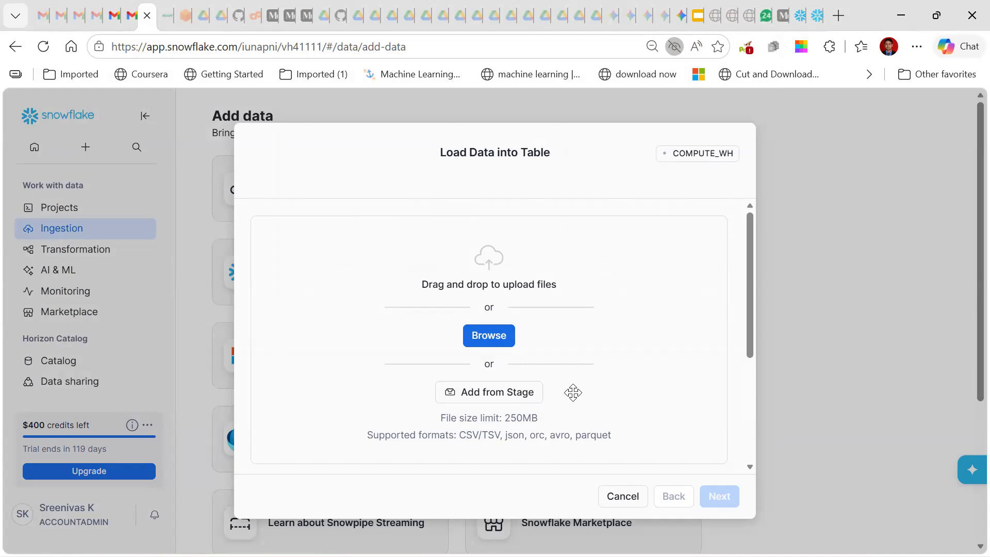
{"action": "double_click", "coordinate": [524, 415]}
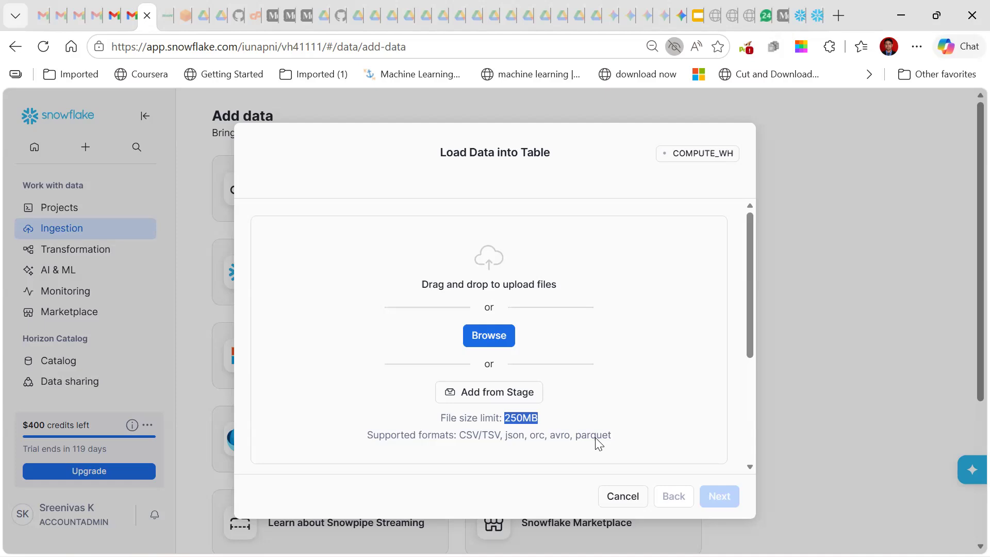
- Browse for a local file to upload, going to the ML_GAI_Classes folder within Data_Science_Batch4 in Downloads
{"action": "left_click", "coordinate": [488, 336]}
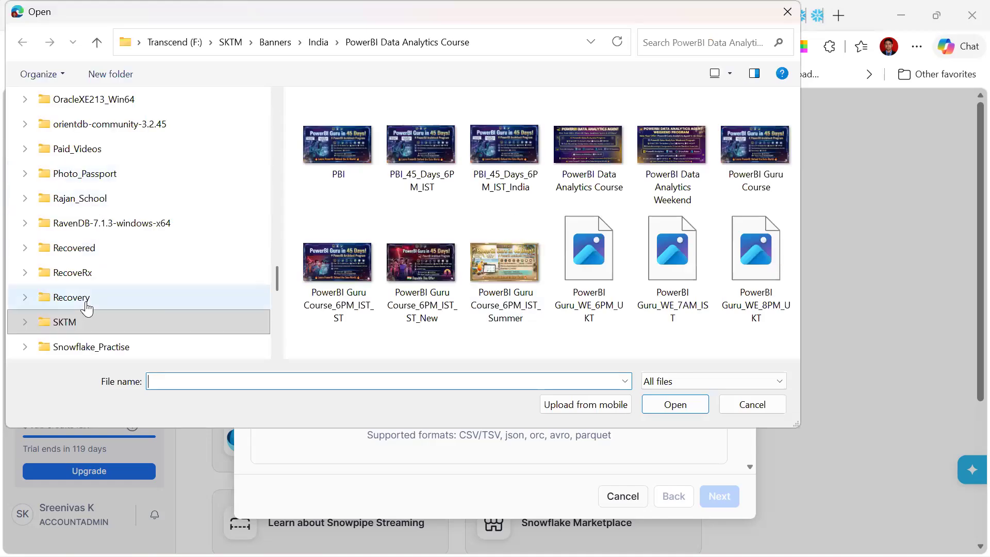
{"action": "scroll", "coordinate": [81, 247], "scroll_direction": "up", "scroll_amount": 10}
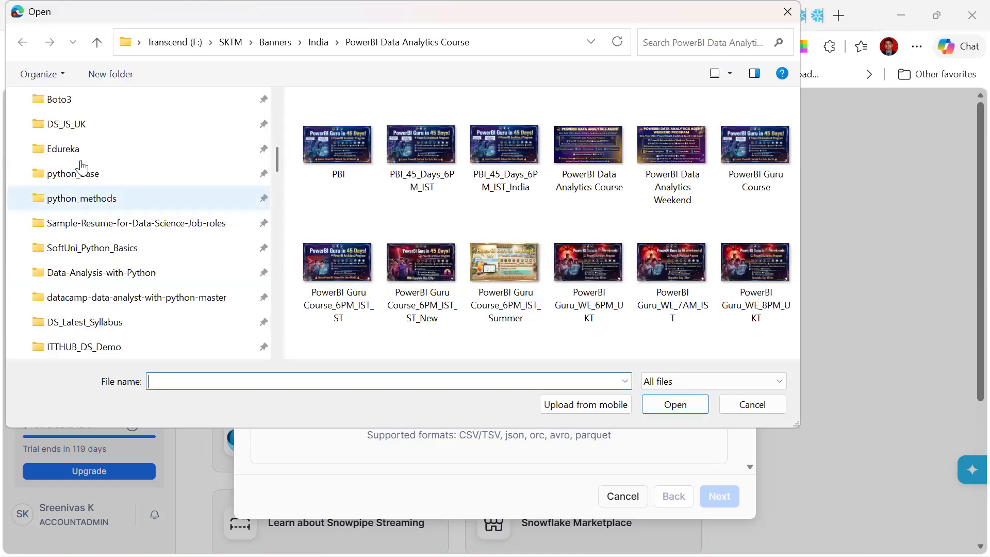
{"action": "scroll", "coordinate": [81, 166], "scroll_direction": "up", "scroll_amount": 5}
{"action": "left_click", "coordinate": [96, 229]}
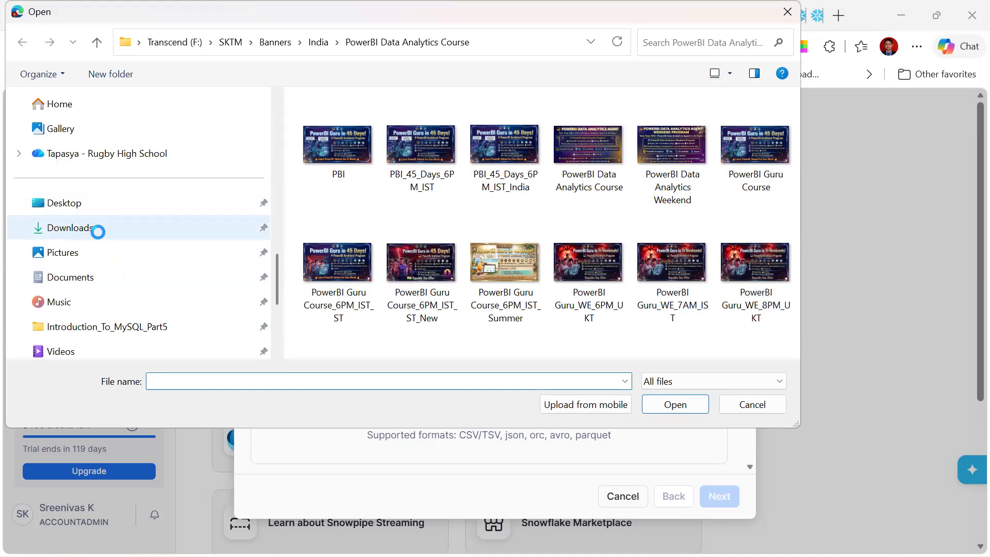
{"action": "scroll", "coordinate": [98, 232], "scroll_direction": "down", "scroll_amount": 5}
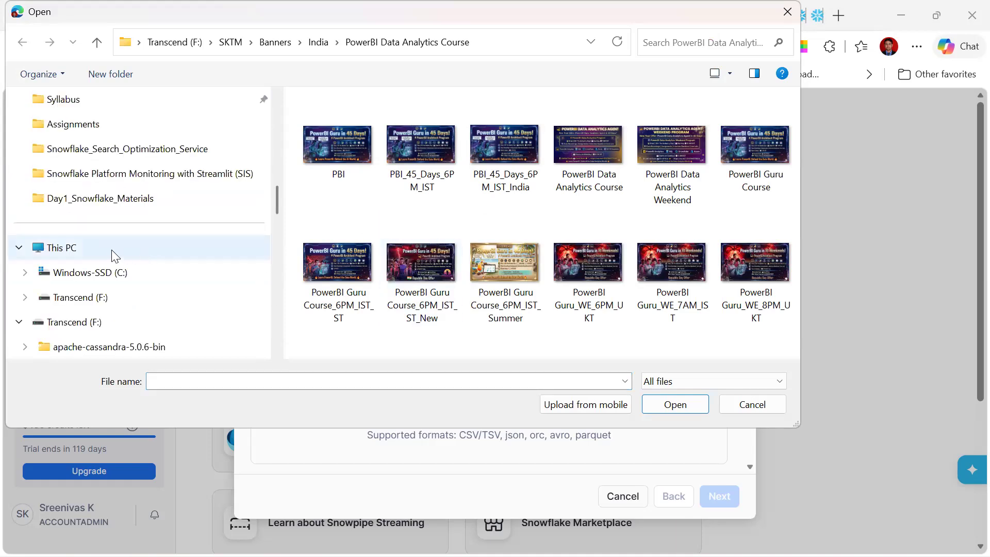
{"action": "scroll", "coordinate": [109, 238], "scroll_direction": "up", "scroll_amount": 6}
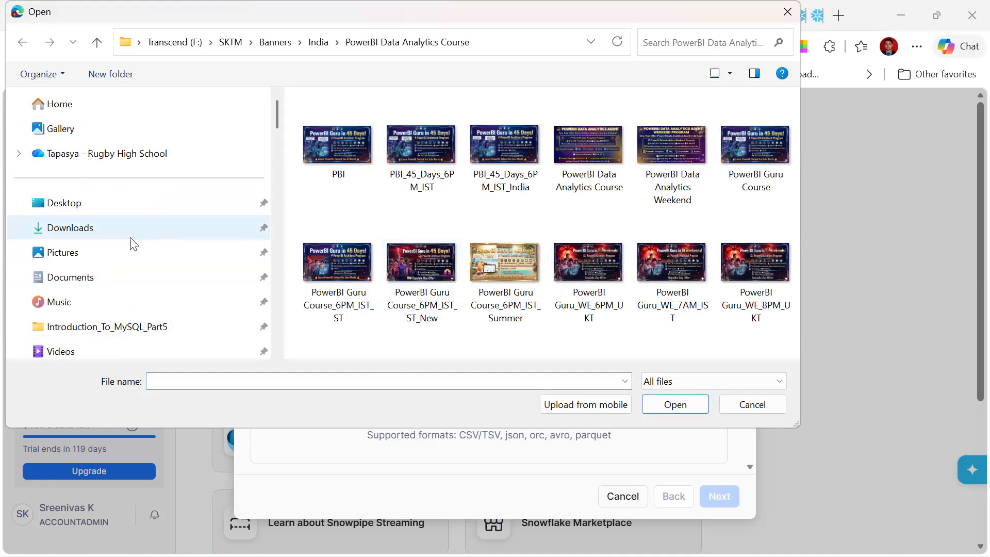
{"action": "left_click", "coordinate": [118, 226]}
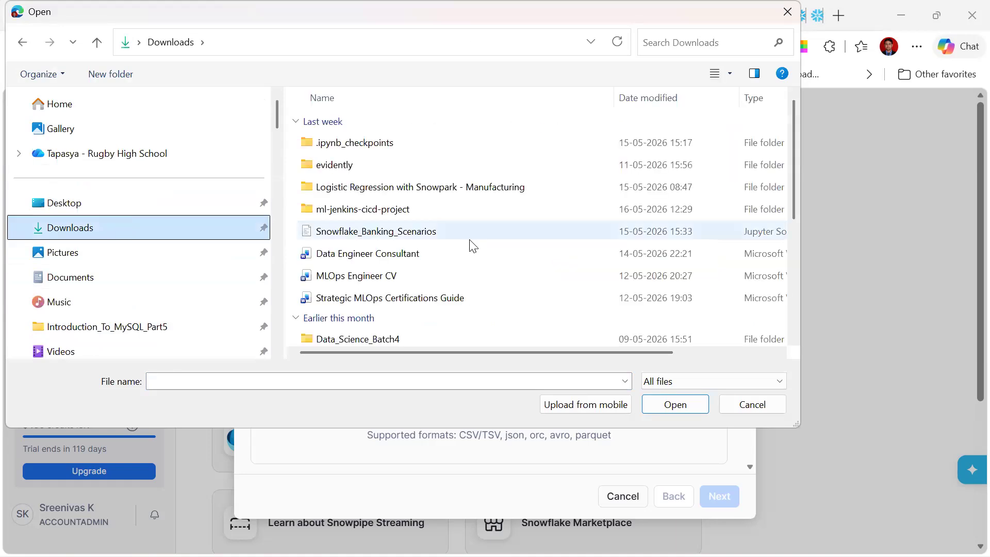
{"action": "scroll", "coordinate": [469, 240], "scroll_direction": "down", "scroll_amount": 3}
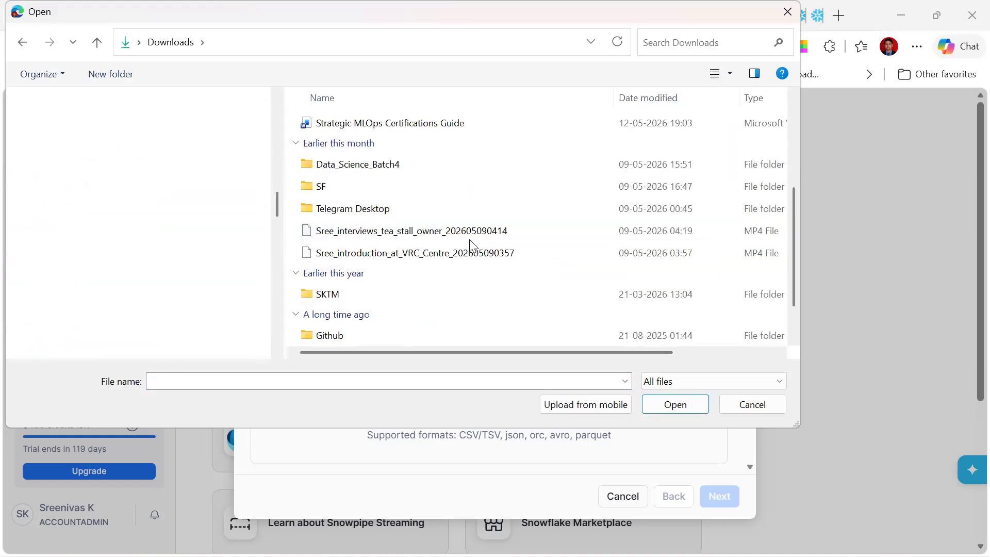
{"action": "double_click", "coordinate": [365, 163]}
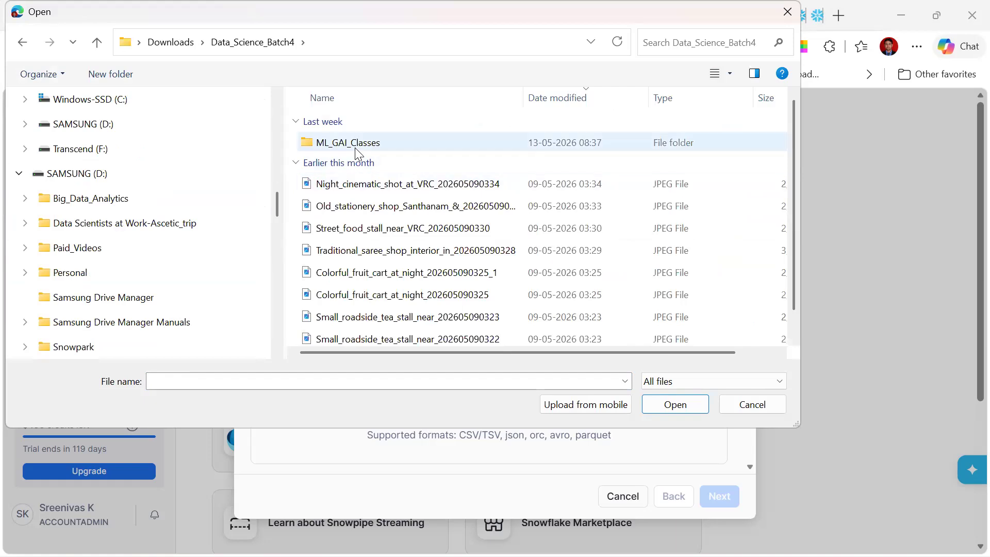
{"action": "double_click", "coordinate": [355, 149]}
{"action": "scroll", "coordinate": [417, 269], "scroll_direction": "down", "scroll_amount": 1}
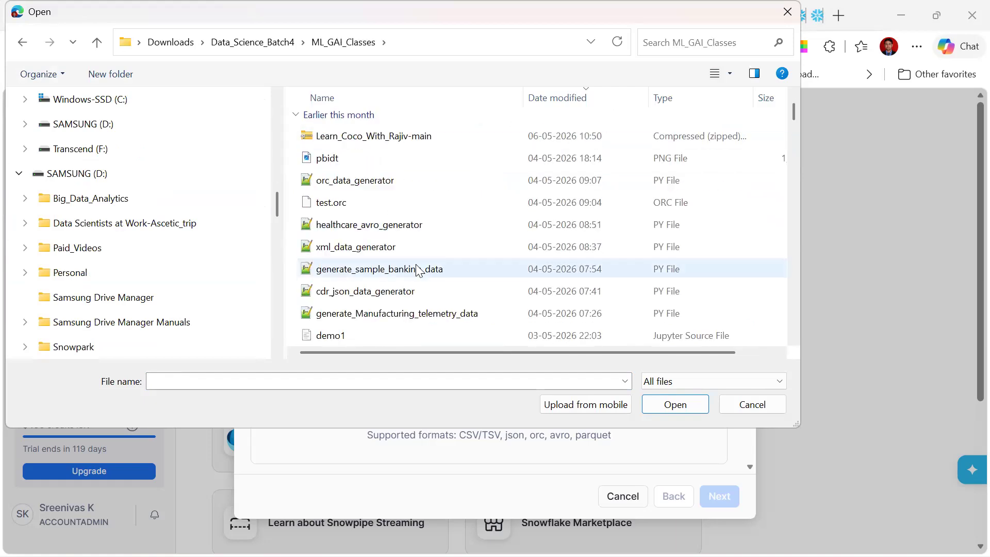
{"action": "scroll", "coordinate": [416, 264], "scroll_direction": "down", "scroll_amount": 7}
{"action": "scroll", "coordinate": [411, 258], "scroll_direction": "up", "scroll_amount": 2}
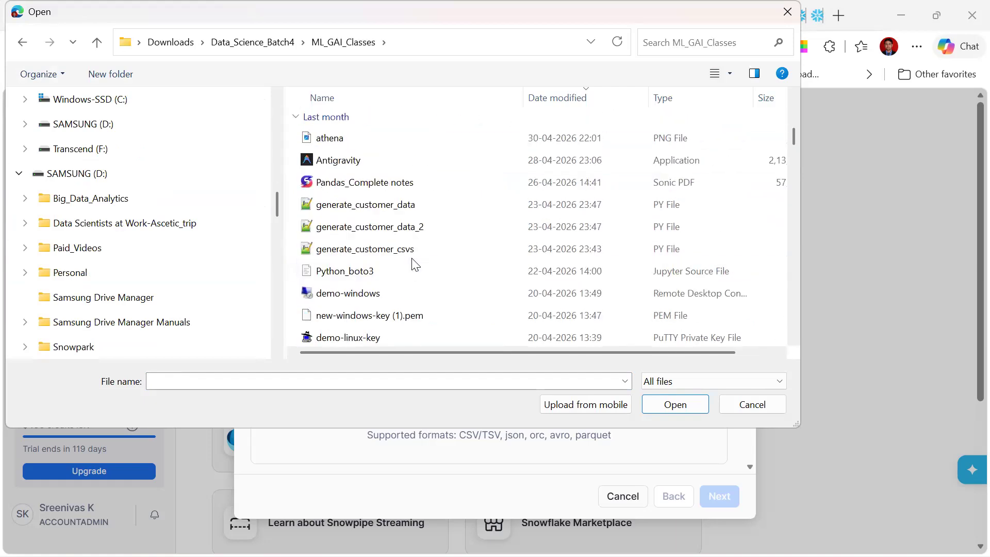
{"action": "scroll", "coordinate": [398, 246], "scroll_direction": "up", "scroll_amount": 2}
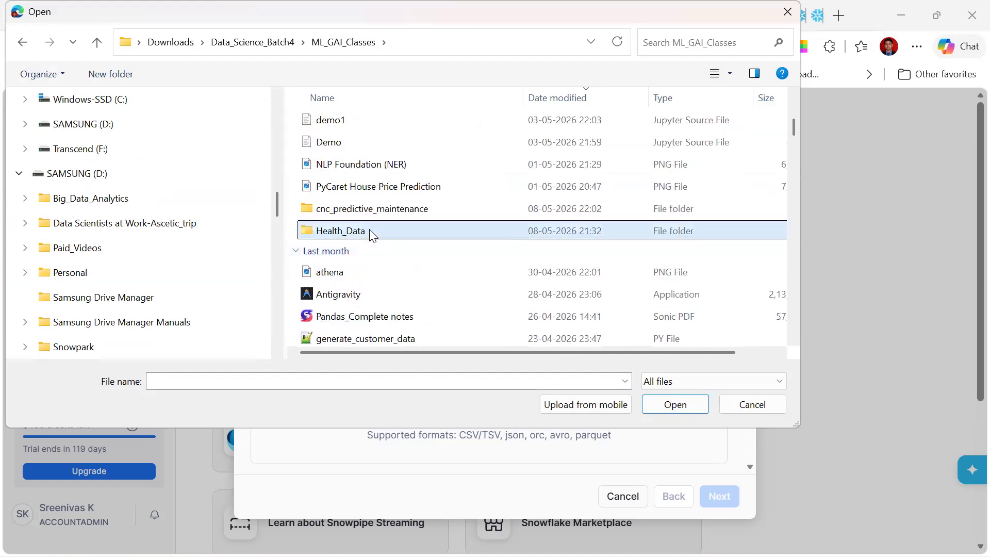
{"action": "double_click", "coordinate": [373, 236]}
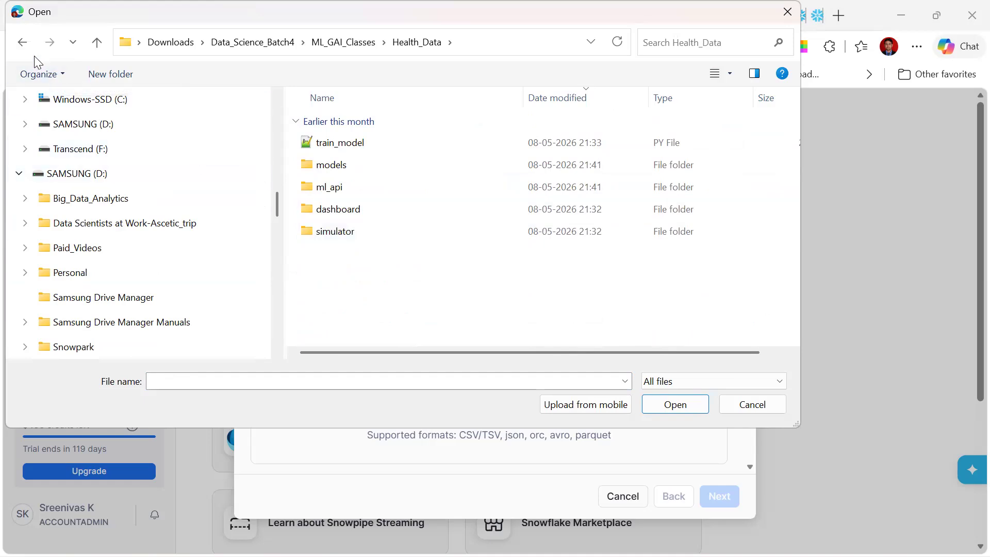
{"action": "double_click", "coordinate": [358, 233]}
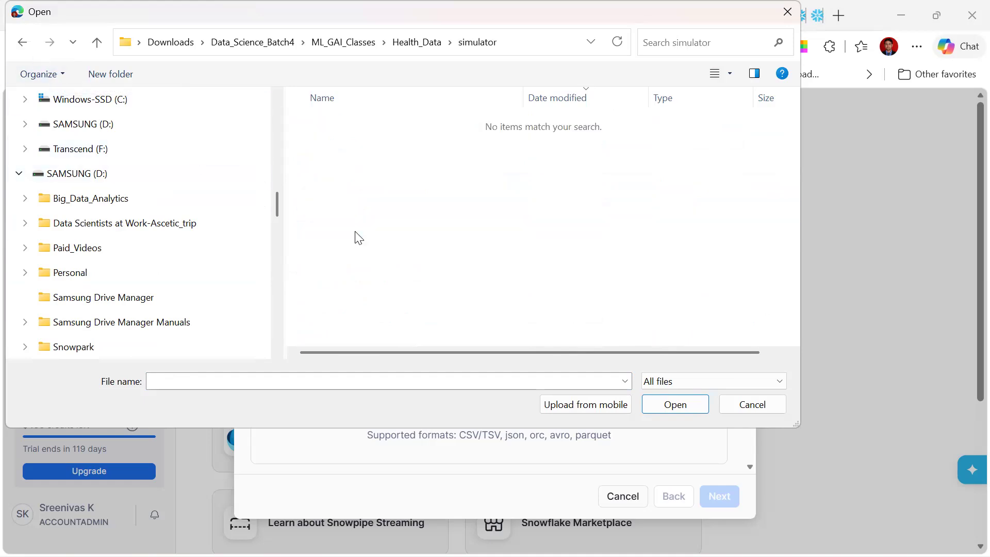
{"action": "left_click", "coordinate": [20, 45]}
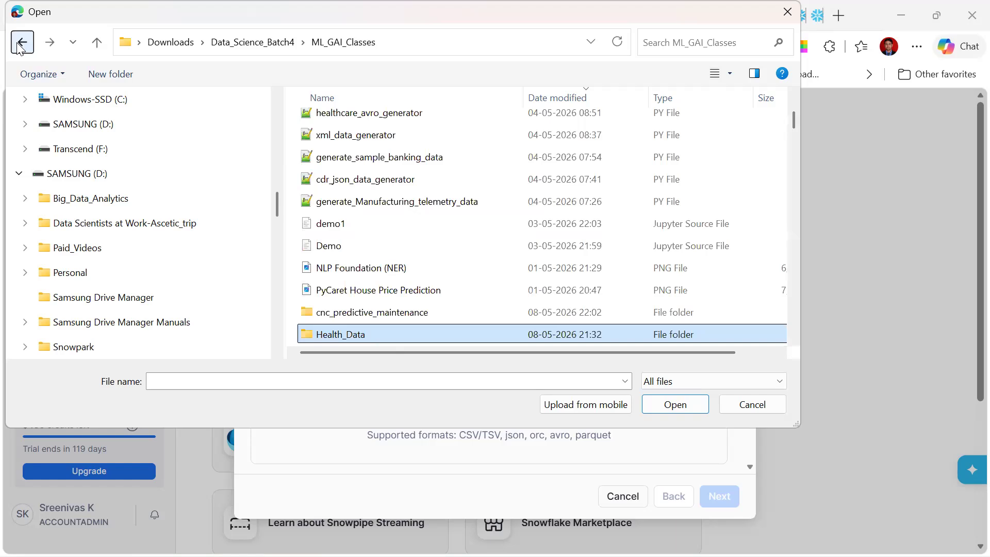
- Go to the Python_Pandas_Basics_Hands_on folder inside Day9_Python_Data_Analysis, within Python_Pandas_Basics
{"action": "scroll", "coordinate": [424, 226], "scroll_direction": "down", "scroll_amount": 12}
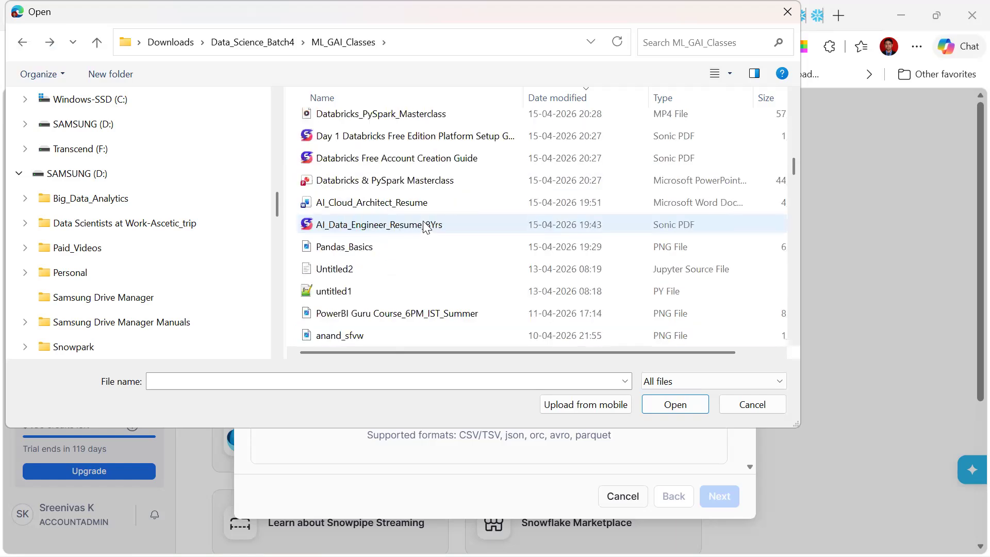
{"action": "scroll", "coordinate": [423, 227], "scroll_direction": "down", "scroll_amount": 10}
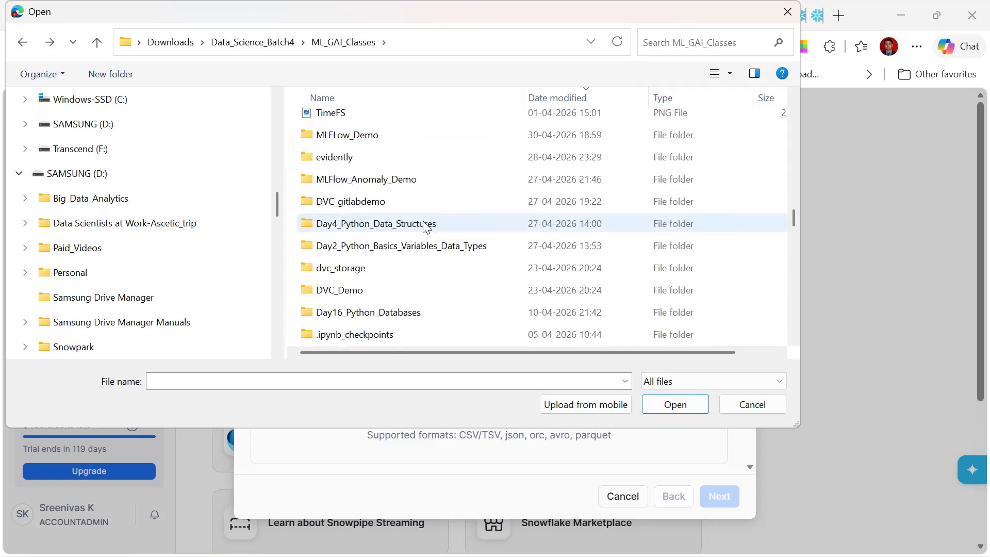
{"action": "double_click", "coordinate": [408, 269]}
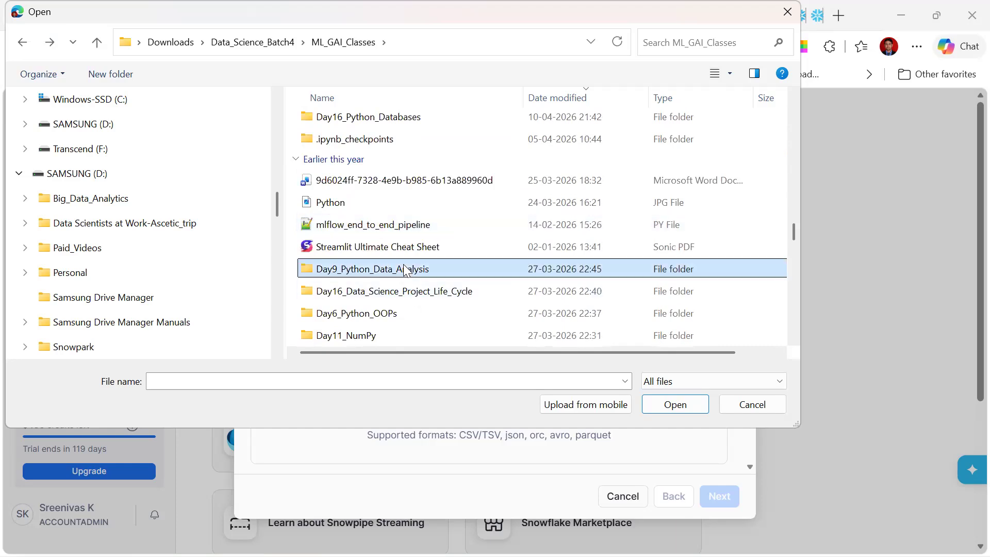
{"action": "double_click", "coordinate": [363, 187]}
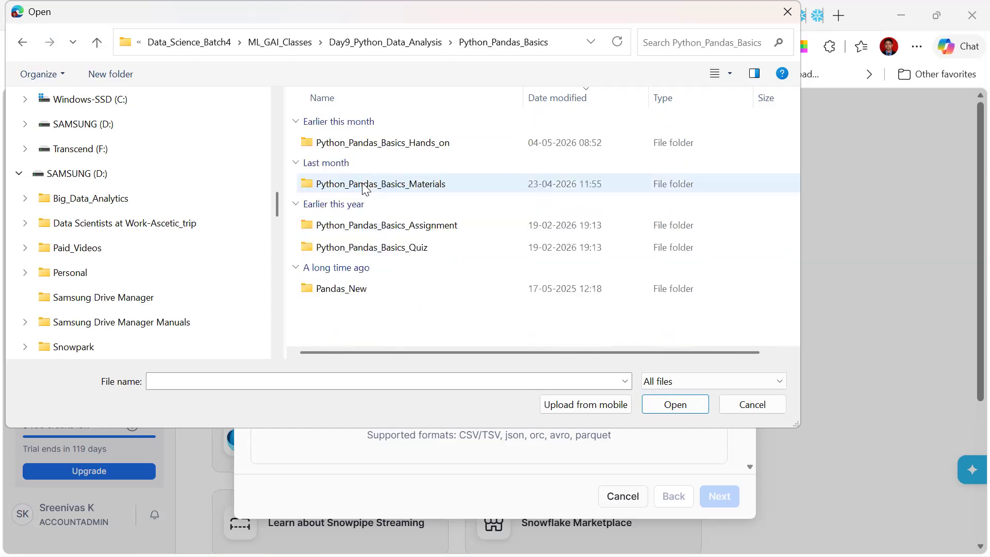
{"action": "double_click", "coordinate": [375, 144]}
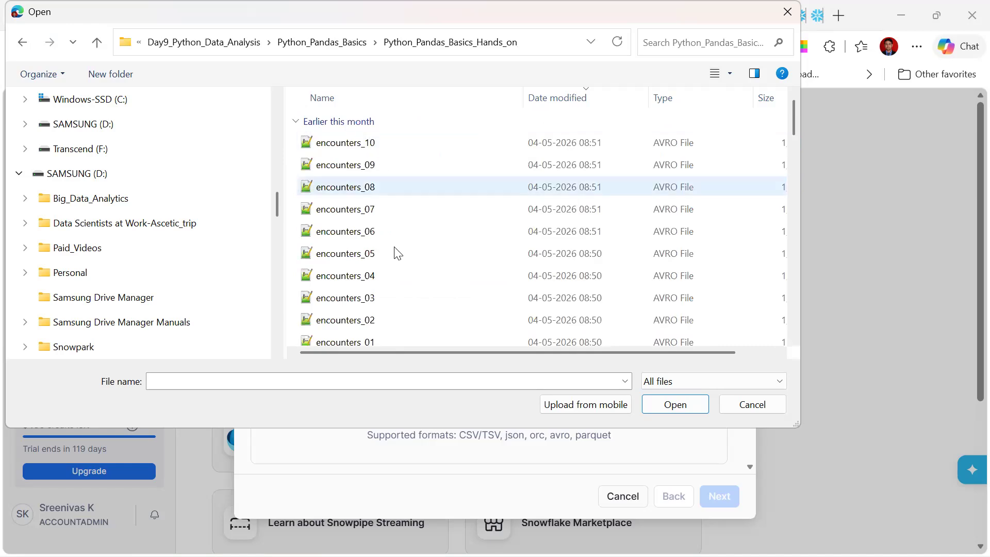
- Find employees.csv in the Python_Pandas_Basics_Hands_on folder and choose it as the file to upload
{"action": "scroll", "coordinate": [393, 252], "scroll_direction": "down", "scroll_amount": 5}
{"action": "scroll", "coordinate": [397, 253], "scroll_direction": "down", "scroll_amount": 5}
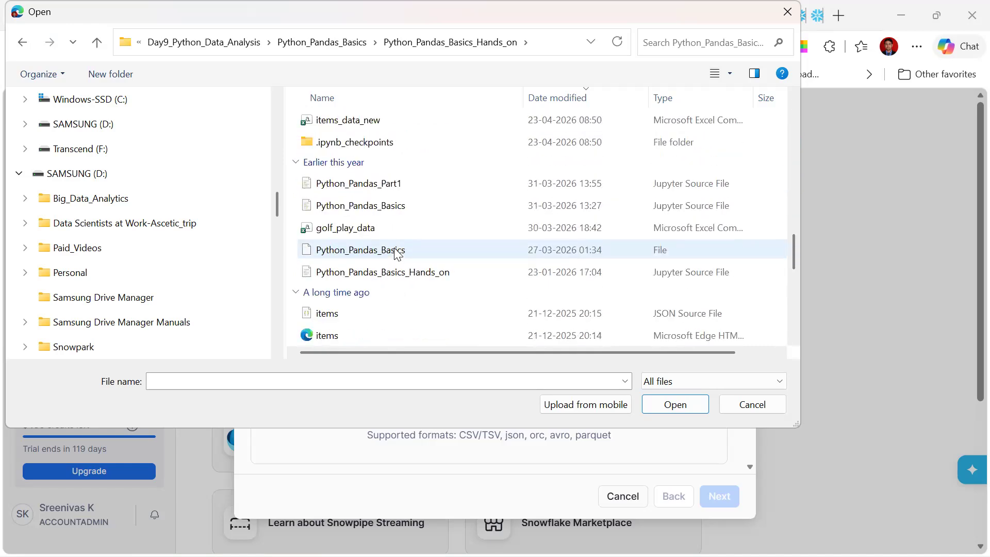
{"action": "scroll", "coordinate": [397, 253], "scroll_direction": "up", "scroll_amount": 3}
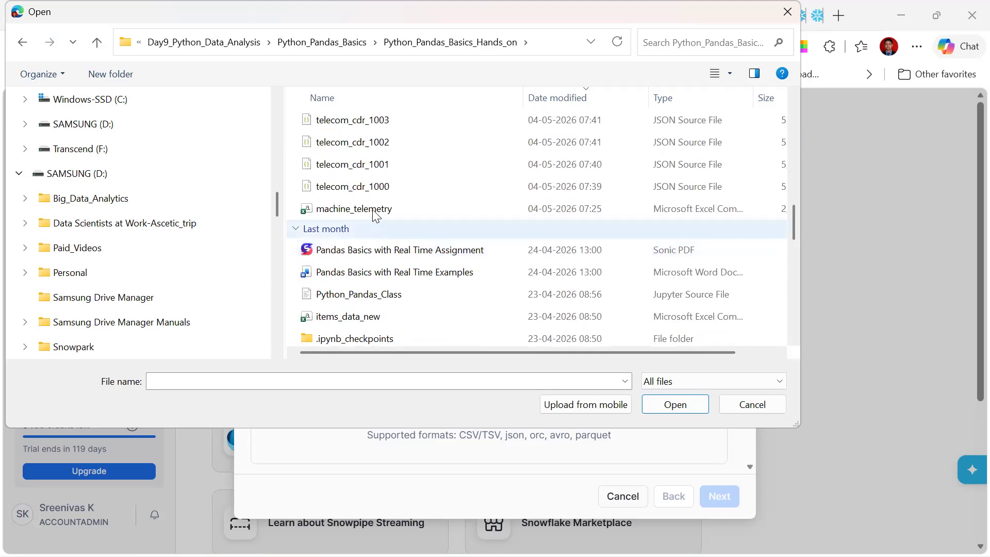
{"action": "left_click_drag", "start_coordinate": [435, 353], "coordinate": [485, 353]}
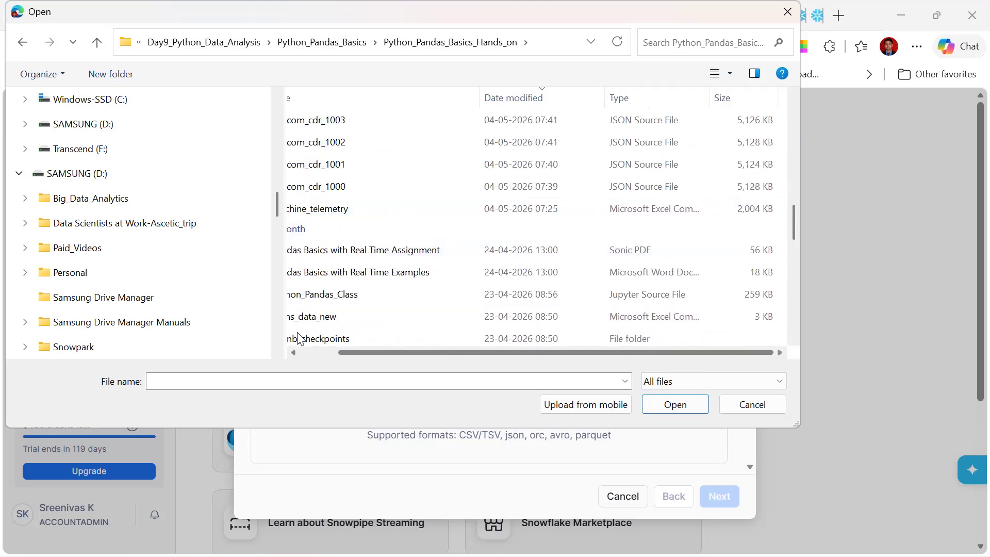
{"action": "left_click", "coordinate": [319, 353]}
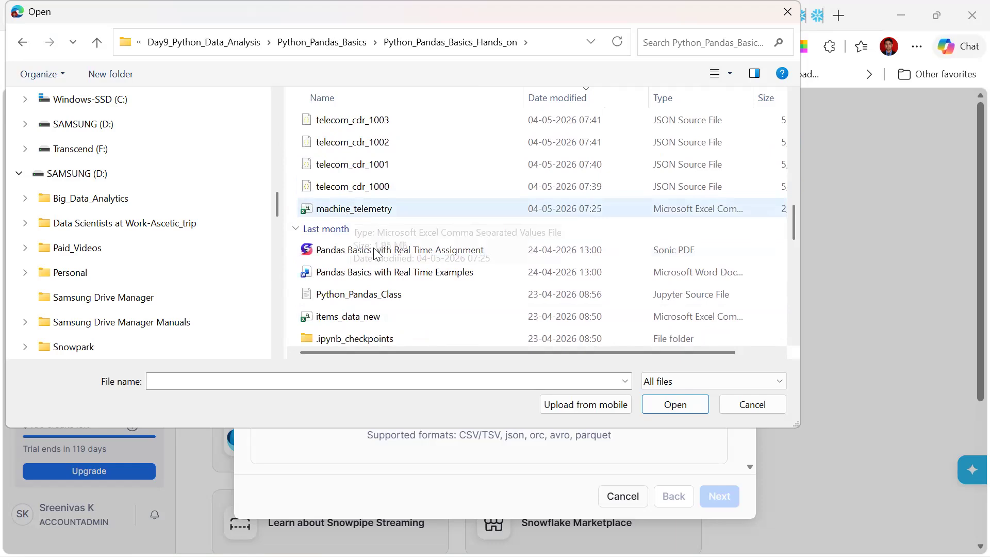
{"action": "scroll", "coordinate": [373, 254], "scroll_direction": "down", "scroll_amount": 3}
{"action": "scroll", "coordinate": [375, 254], "scroll_direction": "down", "scroll_amount": 3}
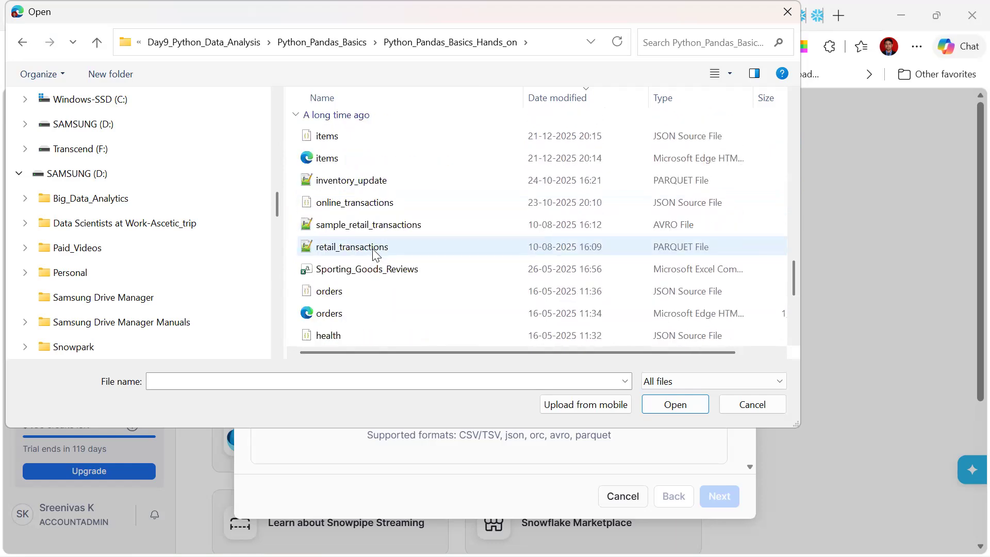
{"action": "scroll", "coordinate": [375, 254], "scroll_direction": "down", "scroll_amount": 2}
{"action": "scroll", "coordinate": [374, 252], "scroll_direction": "up", "scroll_amount": 1}
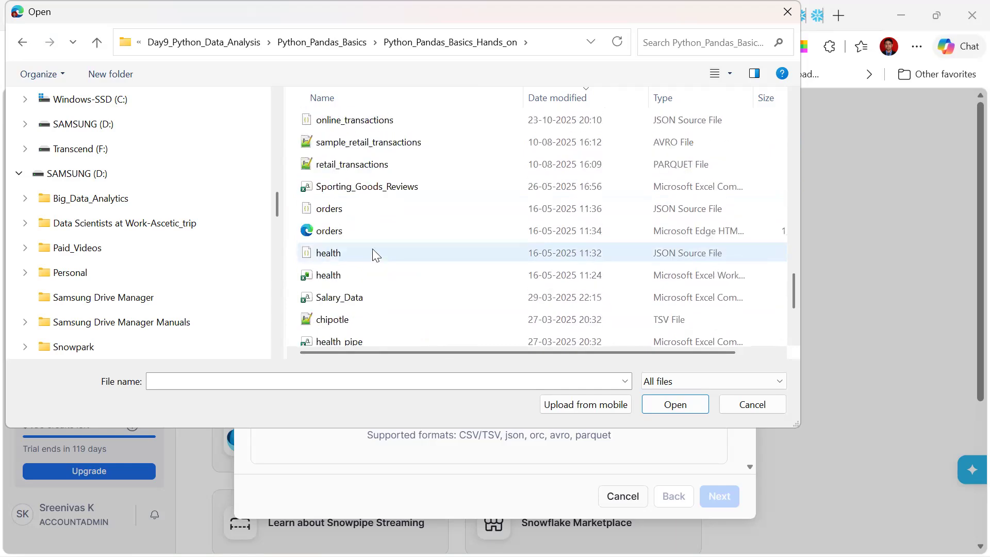
{"action": "scroll", "coordinate": [371, 254], "scroll_direction": "down", "scroll_amount": 2}
{"action": "double_click", "coordinate": [370, 248]}
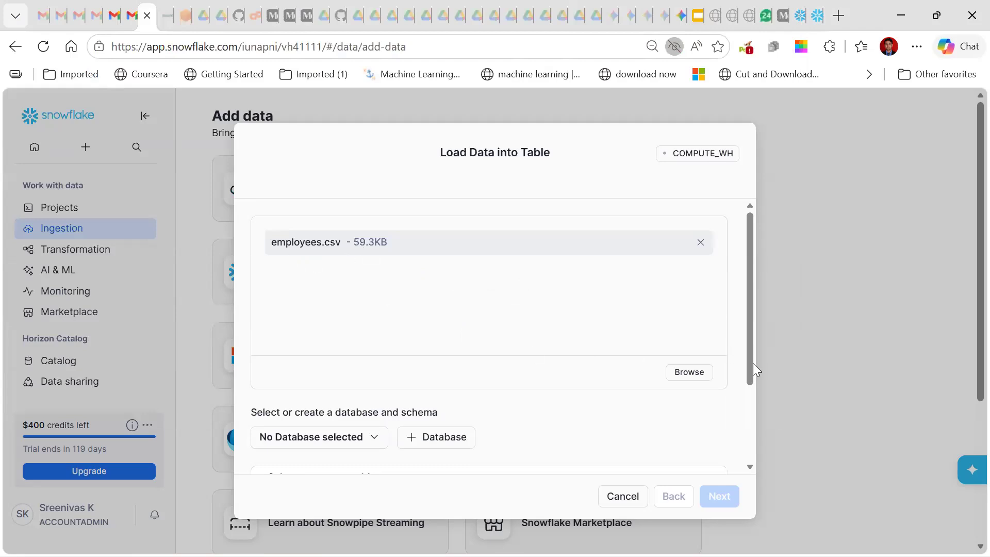
- Create a new database named Demo as the destination for the uploaded file
{"action": "scroll", "coordinate": [732, 356], "scroll_direction": "down", "scroll_amount": 3}
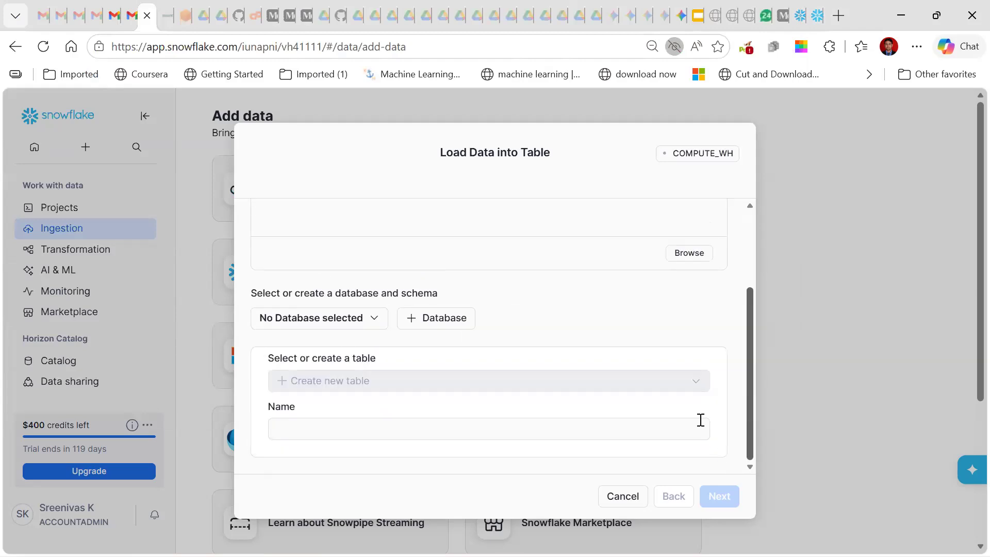
{"action": "left_click", "coordinate": [315, 326]}
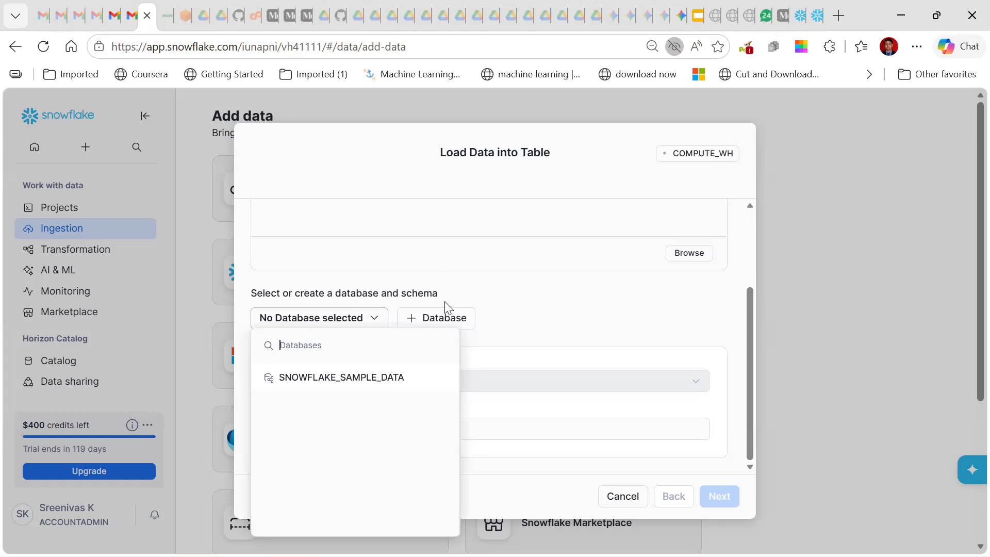
{"action": "left_click", "coordinate": [438, 318]}
{"action": "left_click", "coordinate": [428, 222]}
{"action": "type", "text": "Demo"}
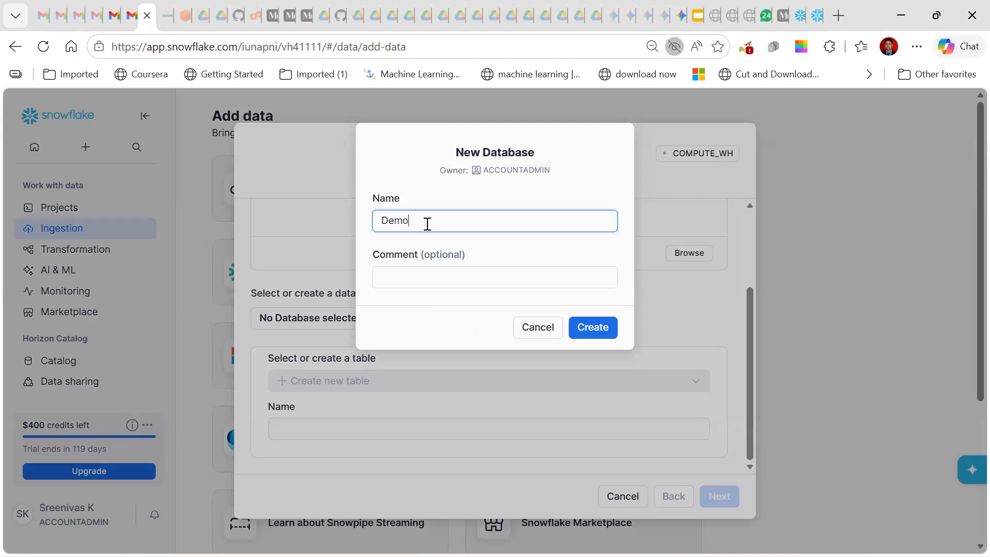
{"action": "left_click", "coordinate": [593, 328]}
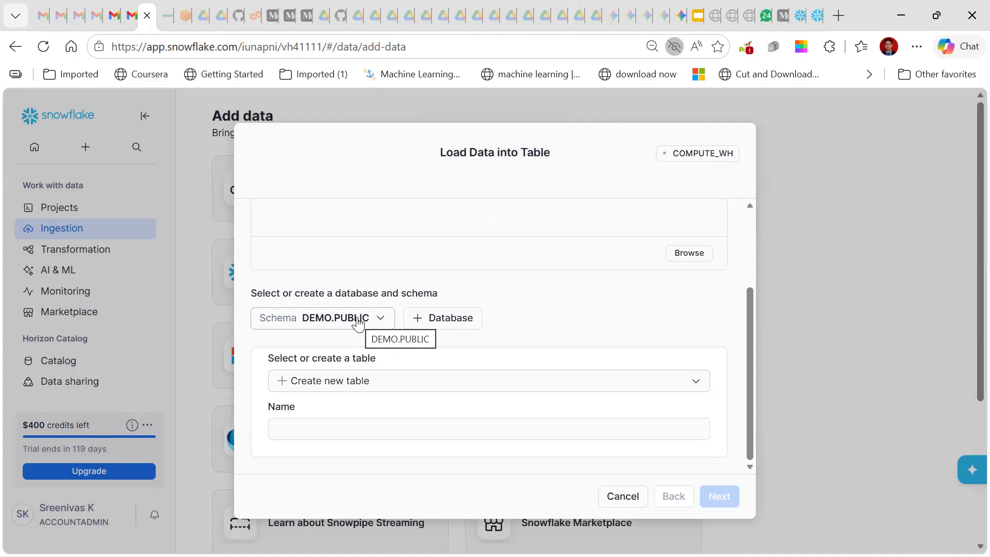
- Name the new table emp in the DEMO.PUBLIC schema and continue to the file format and schema settings
{"action": "left_click", "coordinate": [367, 425]}
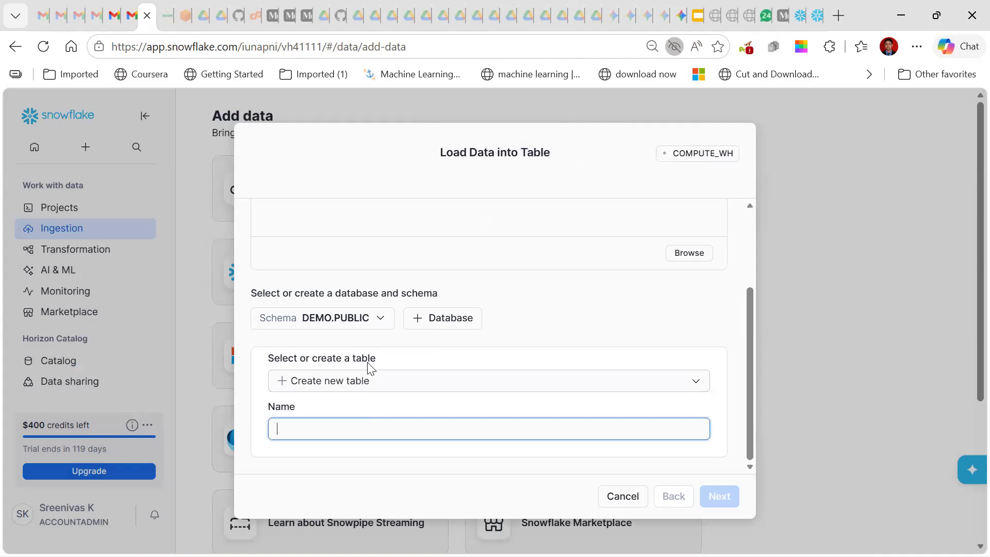
{"action": "type", "text": "emp"}
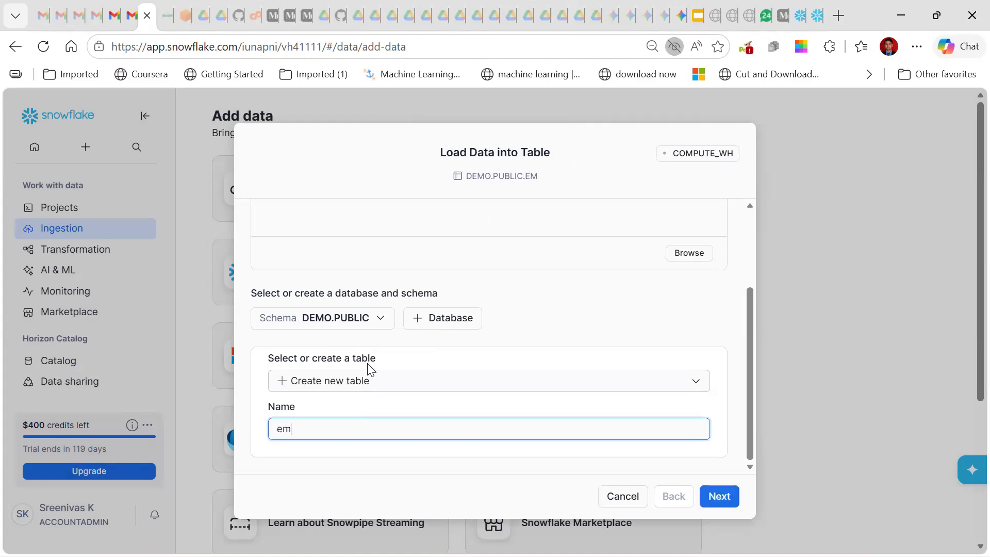
{"action": "left_click", "coordinate": [703, 497]}
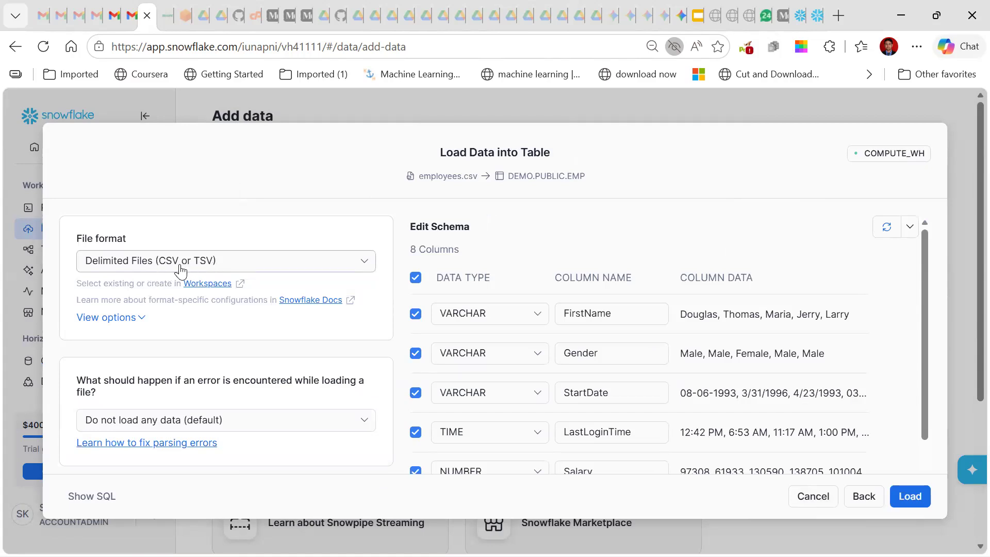
- Expand the file format options and examine the header and delimiter settings and each column's name and data type
{"action": "left_click", "coordinate": [128, 326]}
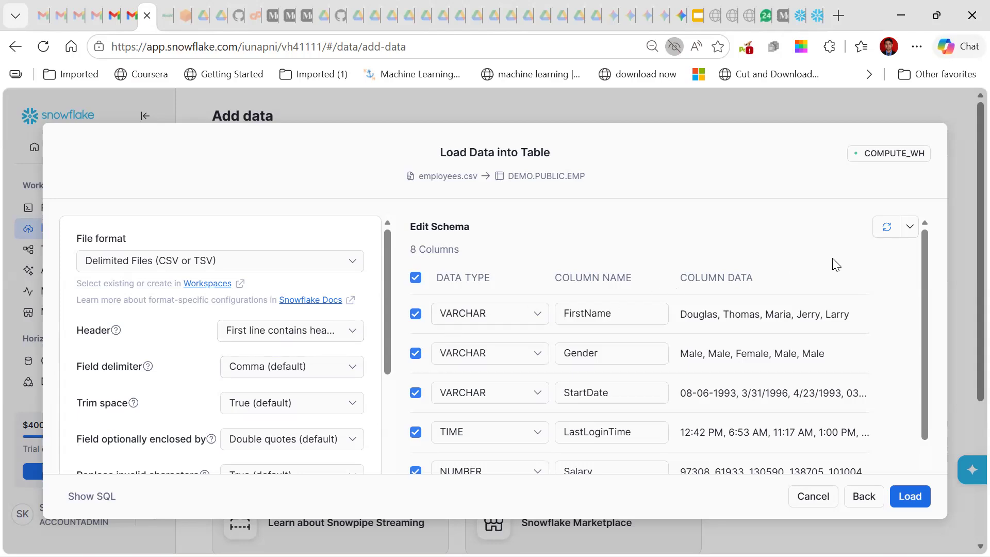
{"action": "scroll", "coordinate": [836, 265], "scroll_direction": "down", "scroll_amount": 2}
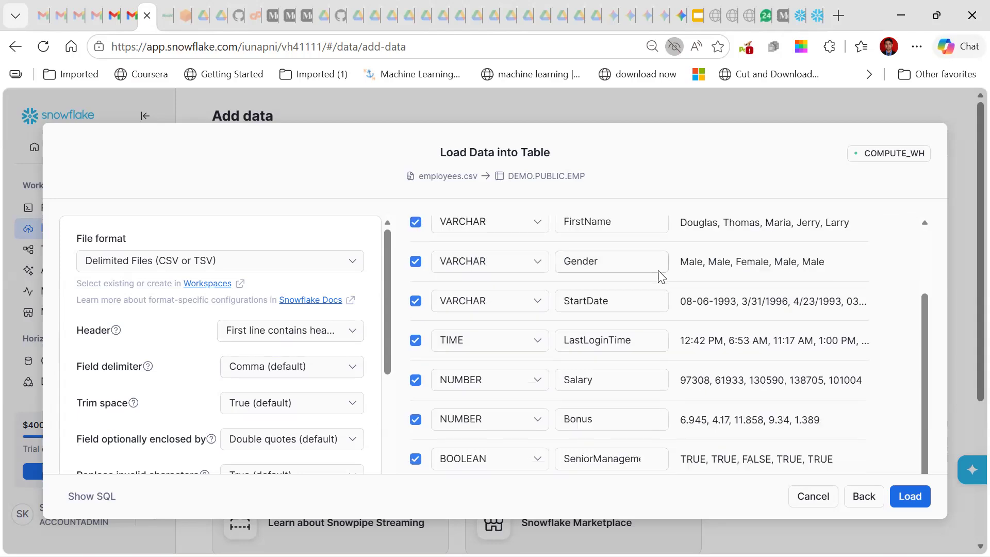
{"action": "scroll", "coordinate": [659, 276], "scroll_direction": "up", "scroll_amount": 2}
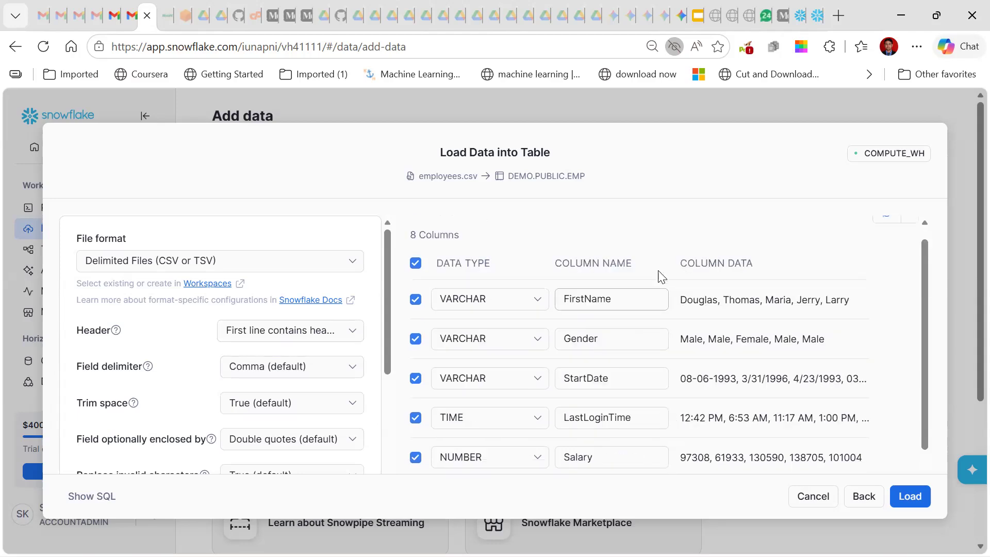
{"action": "double_click", "coordinate": [594, 298]}
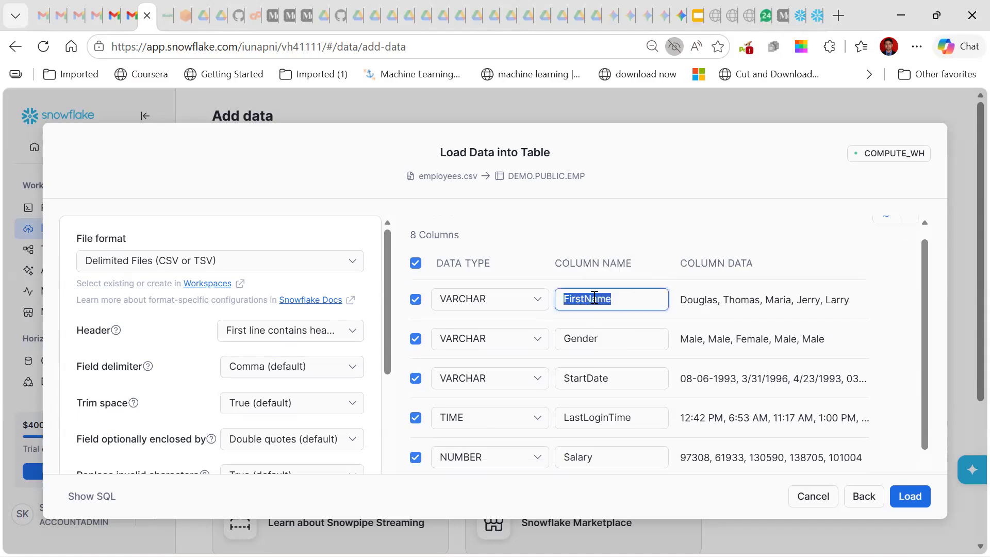
{"action": "double_click", "coordinate": [592, 338]}
{"action": "scroll", "coordinate": [590, 367], "scroll_direction": "down", "scroll_amount": 2}
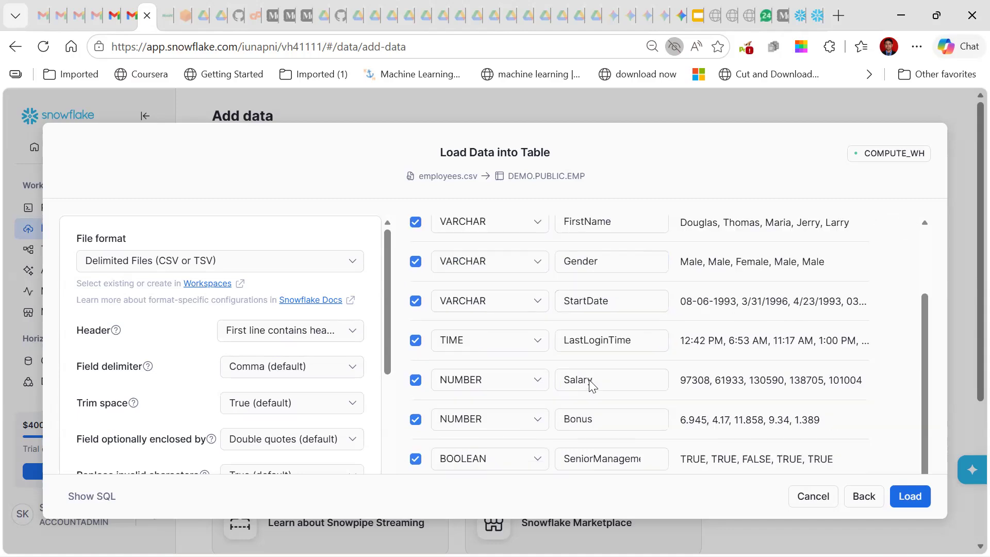
{"action": "scroll", "coordinate": [471, 402], "scroll_direction": "up", "scroll_amount": 2}
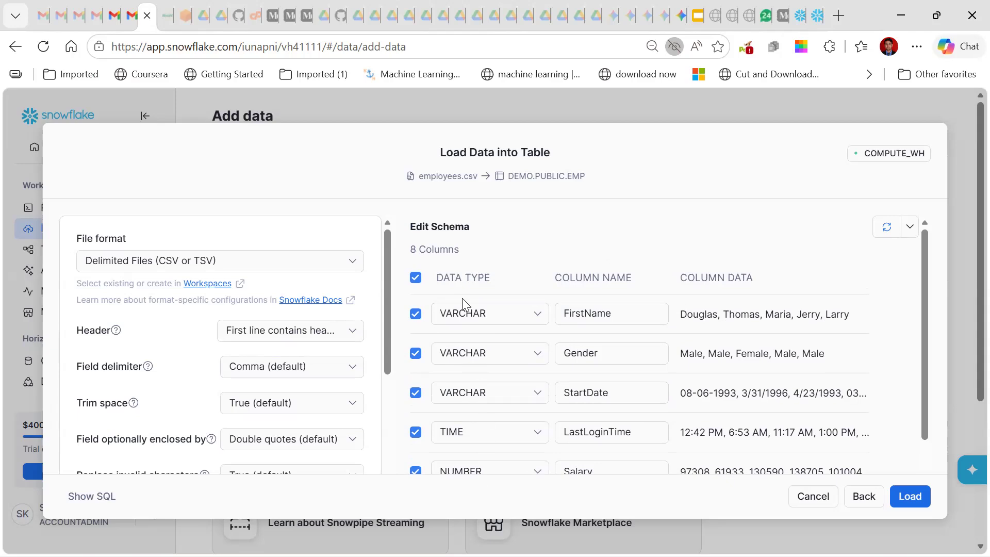
{"action": "scroll", "coordinate": [472, 332], "scroll_direction": "down", "scroll_amount": 2}
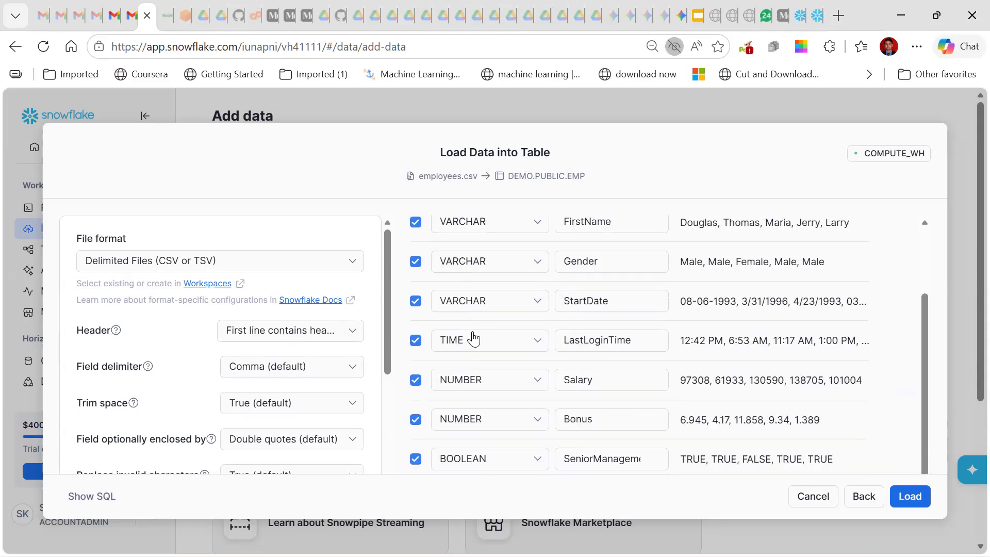
{"action": "scroll", "coordinate": [471, 347], "scroll_direction": "up", "scroll_amount": 2}
{"action": "scroll", "coordinate": [471, 351], "scroll_direction": "down", "scroll_amount": 2}
- Highlight the destination's table, schema and database names and the source file name in the load summary
{"action": "double_click", "coordinate": [576, 178]}
{"action": "double_click", "coordinate": [548, 175]}
{"action": "double_click", "coordinate": [517, 177]}
{"action": "left_click_drag", "start_coordinate": [418, 176], "coordinate": [477, 178]}
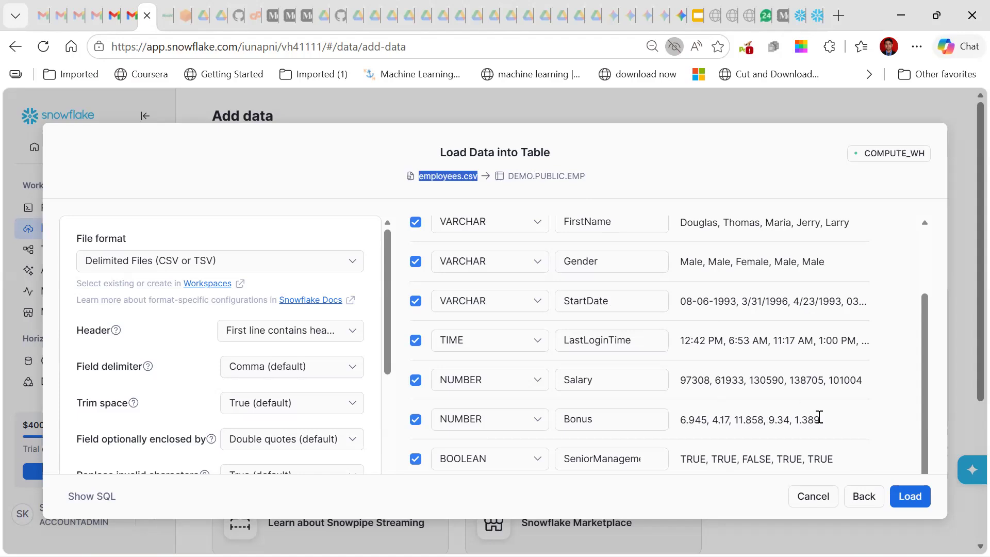
- Load employees.csv into the DEMO.PUBLIC.EMP table, highlight the inserted row count, and view the table's details
{"action": "left_click", "coordinate": [910, 496]}
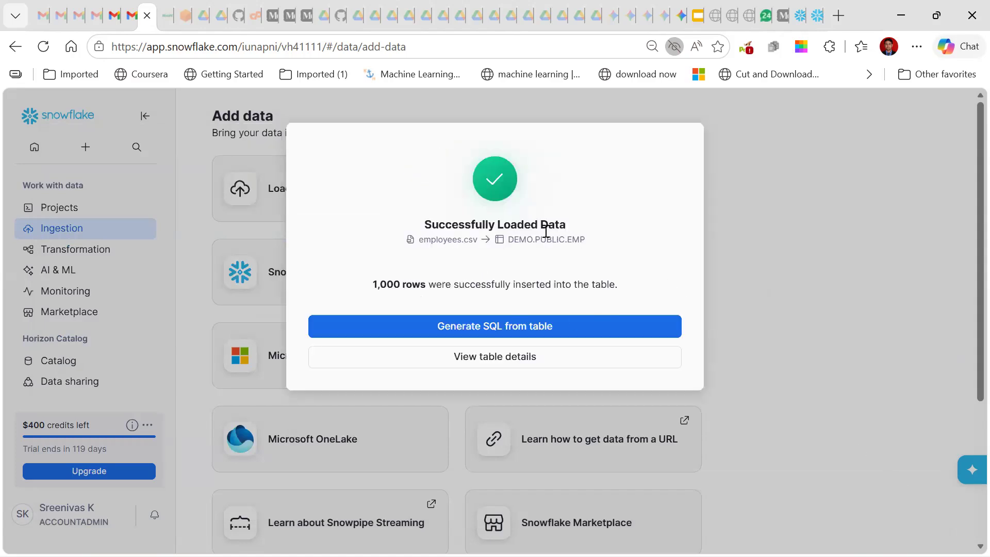
{"action": "double_click", "coordinate": [387, 284]}
{"action": "left_click", "coordinate": [511, 360]}
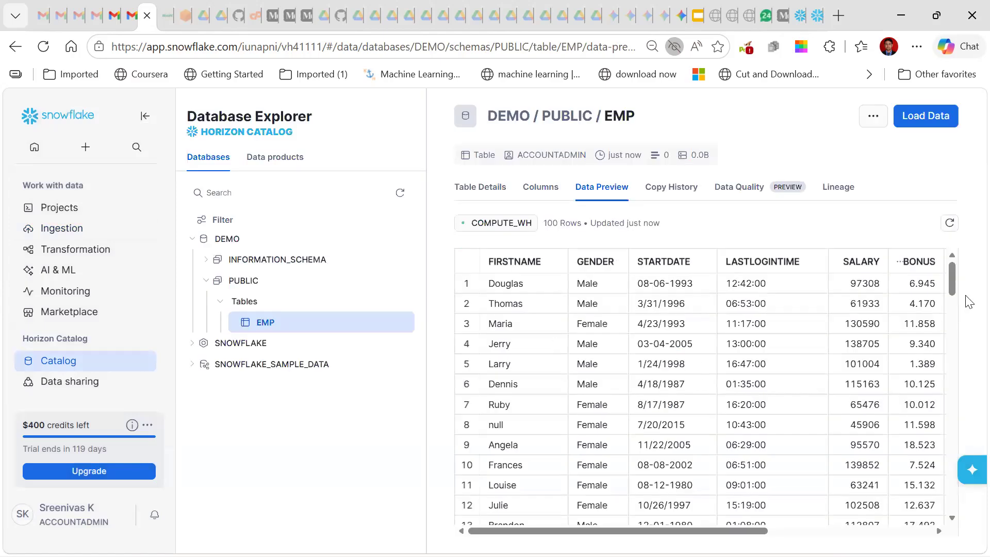
- Create a new SQL file in Workspaces and dismiss the notice about the relocated Database Explorer
{"action": "mouse_move", "coordinate": [947, 268]}
{"action": "left_mouse_down"}
{"action": "mouse_move", "coordinate": [952, 442]}
{"action": "mouse_move", "coordinate": [966, 516]}
{"action": "mouse_move", "coordinate": [950, 263]}
{"action": "left_mouse_up"}
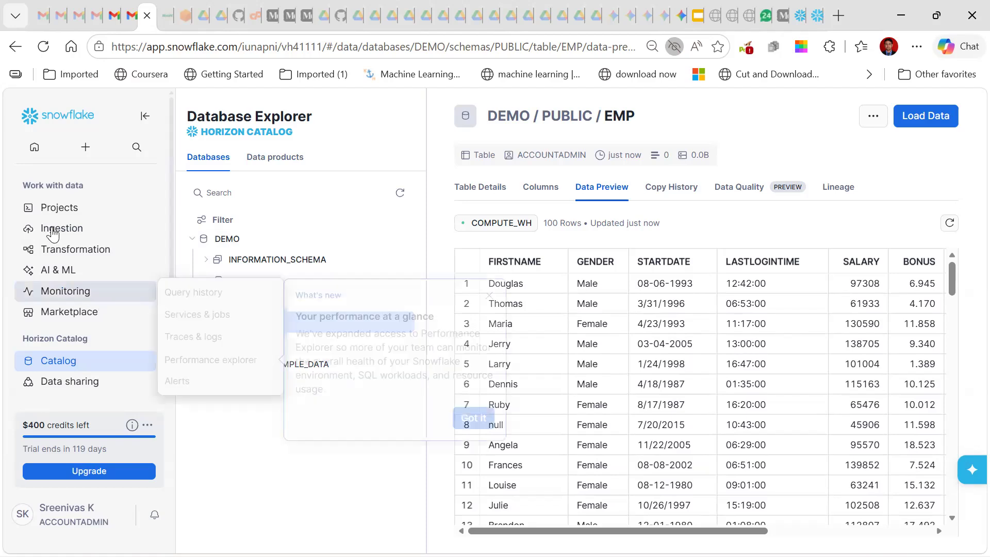
{"action": "mouse_move", "coordinate": [82, 202]}
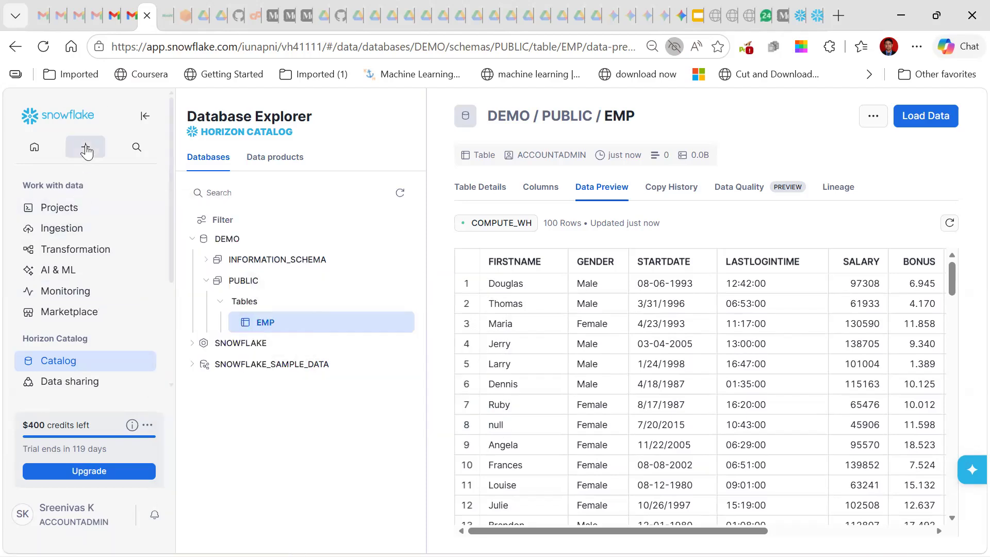
{"action": "left_click", "coordinate": [87, 148]}
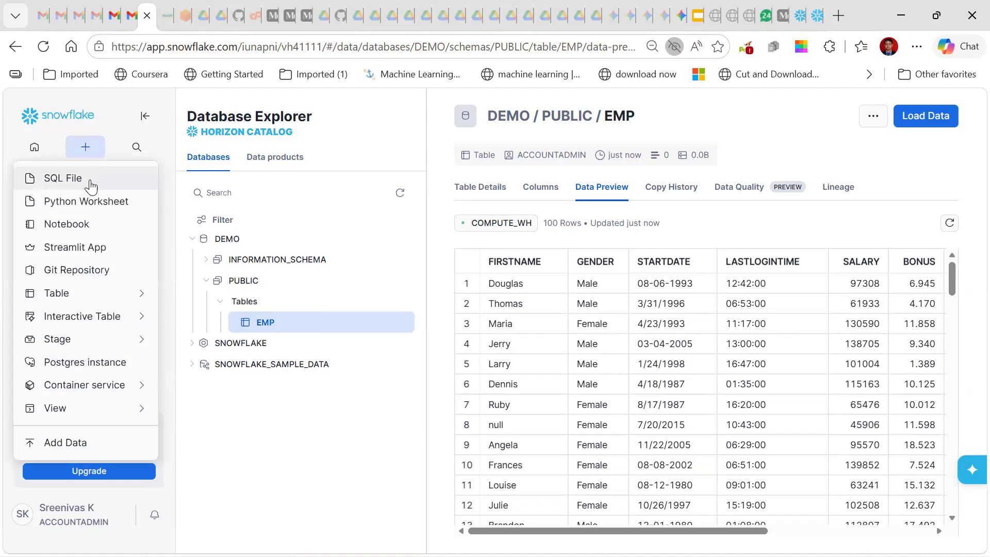
{"action": "left_click", "coordinate": [63, 178]}
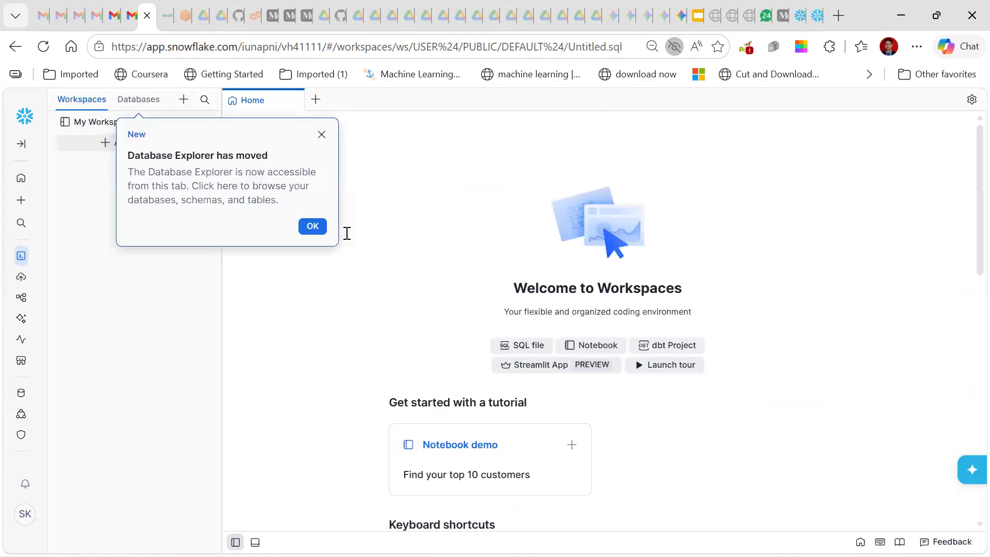
{"action": "left_click", "coordinate": [312, 226]}
- Browse to the tables of the DEMO database's PUBLIC schema and insert the EMP table's full name into the SQL file
{"action": "left_click", "coordinate": [139, 100]}
{"action": "left_click", "coordinate": [101, 210]}
{"action": "left_click", "coordinate": [112, 242]}
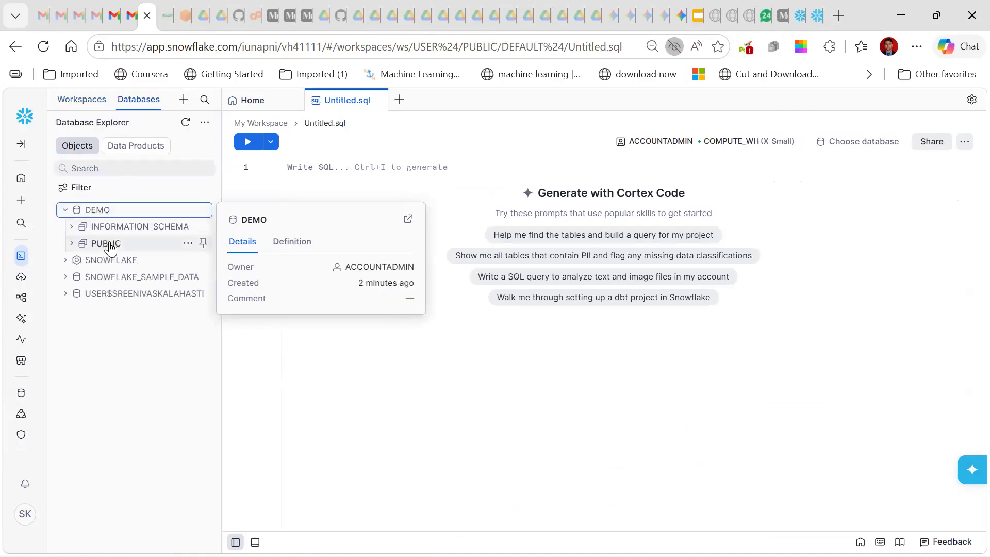
{"action": "left_click", "coordinate": [113, 262]}
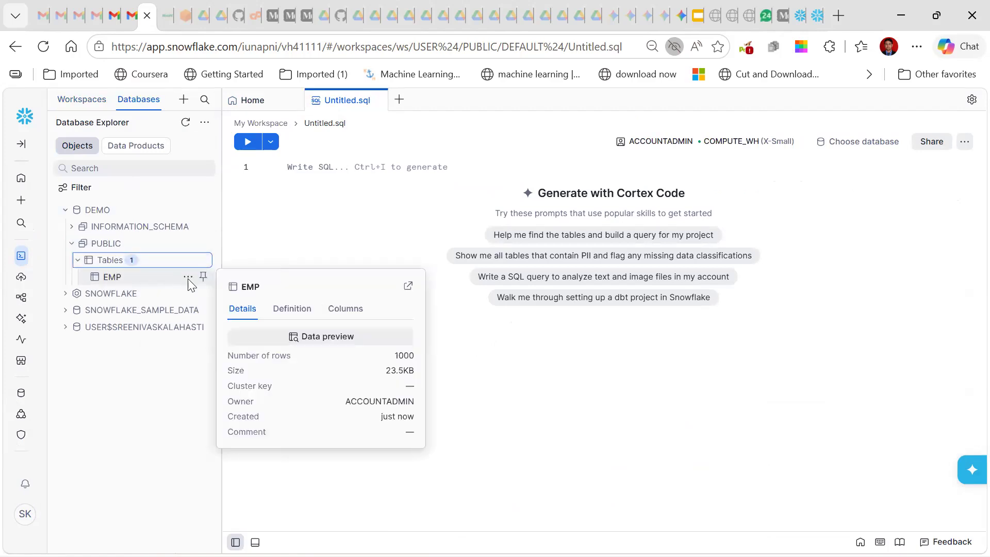
{"action": "left_click", "coordinate": [187, 277]}
{"action": "left_click", "coordinate": [234, 296]}
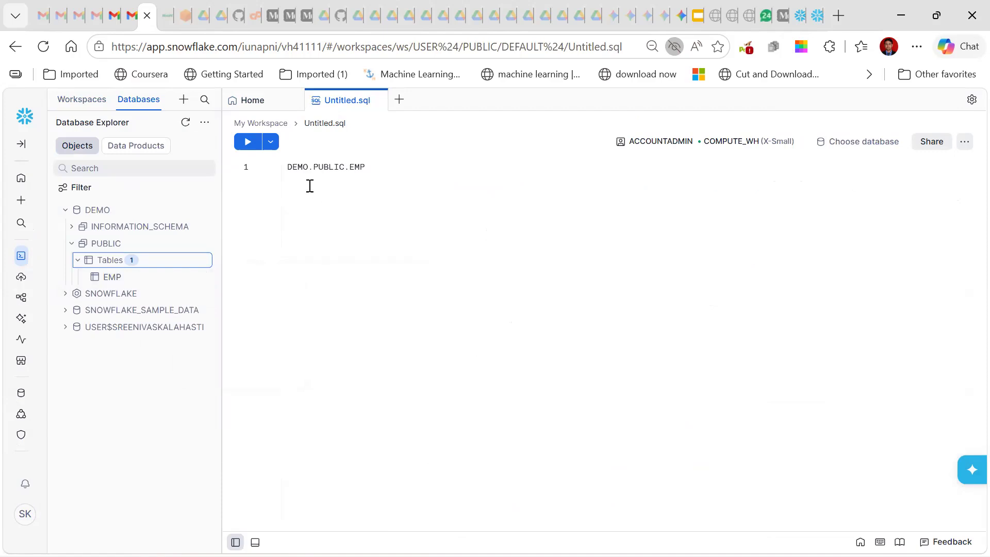
- Complete the query as SELECT * FROM DEMO.PUBLIC.EMP; and run it
{"action": "mouse_move", "coordinate": [302, 177]}
{"action": "key", "text": "Return"}
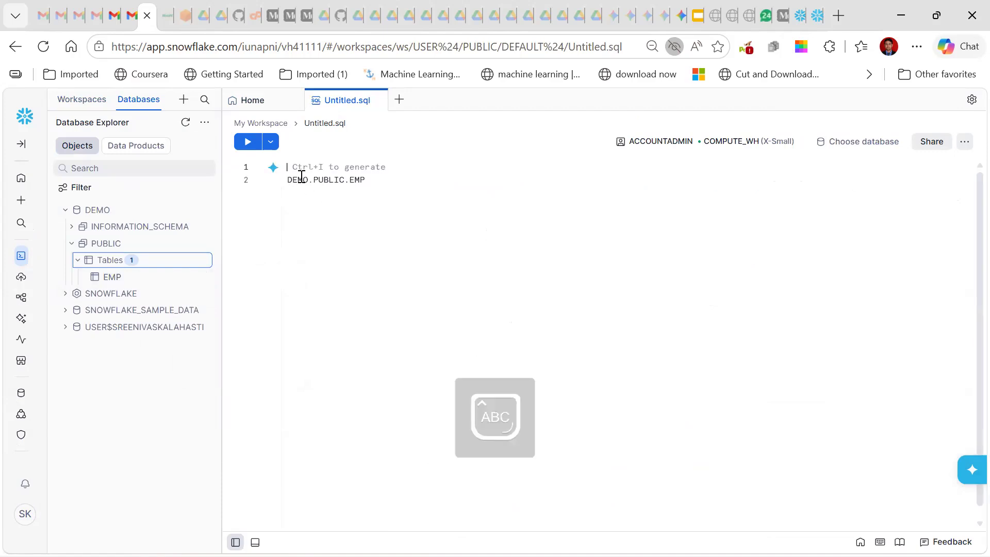
{"action": "type", "text": "SELECT * F"}
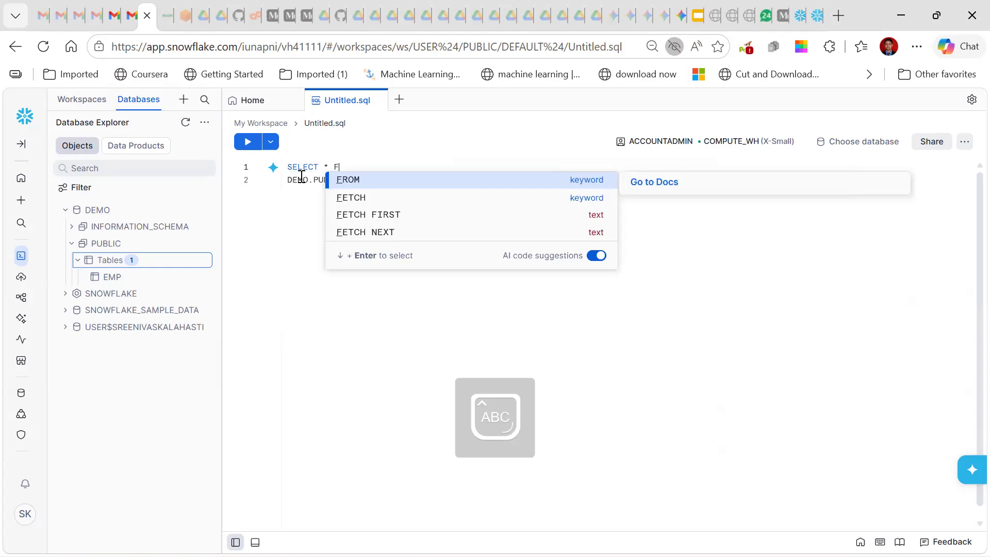
{"action": "key", "text": "Return"}
{"action": "left_click", "coordinate": [381, 188]}
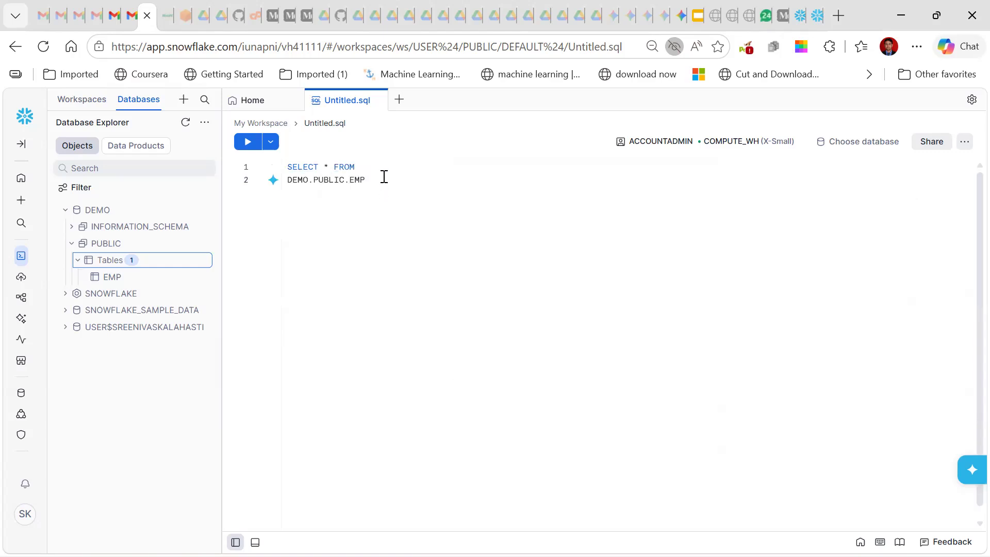
{"action": "key", "text": "ctrl+Return"}
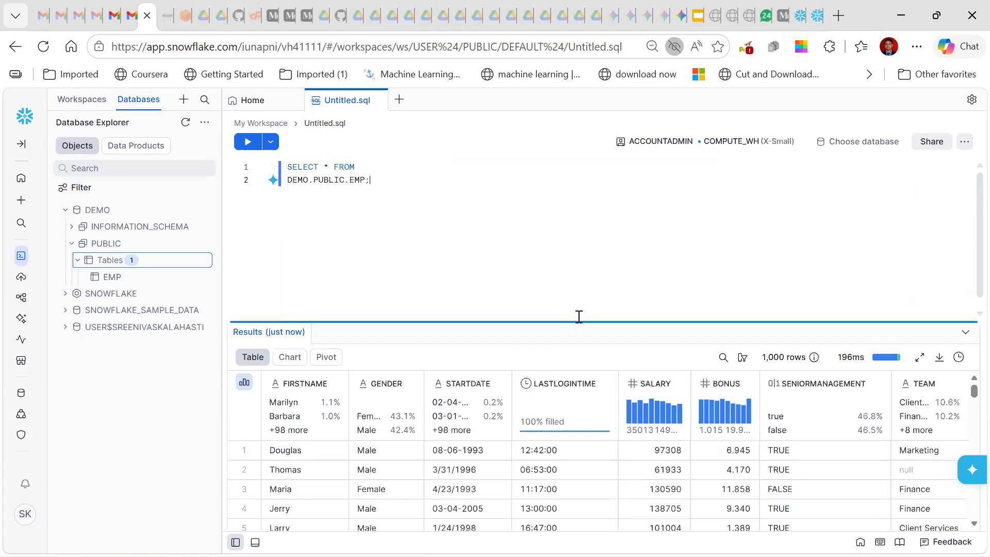
- Enlarge the query results and examine the rows through to the last one, along with the row count and run time
{"action": "left_click_drag", "start_coordinate": [577, 322], "coordinate": [576, 197]}
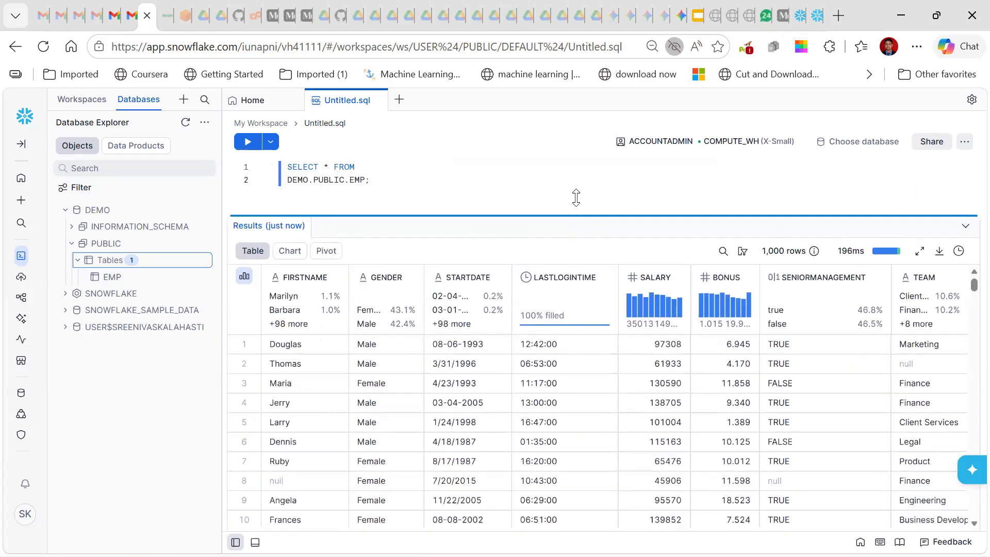
{"action": "left_click_drag", "start_coordinate": [973, 267], "coordinate": [970, 520]}
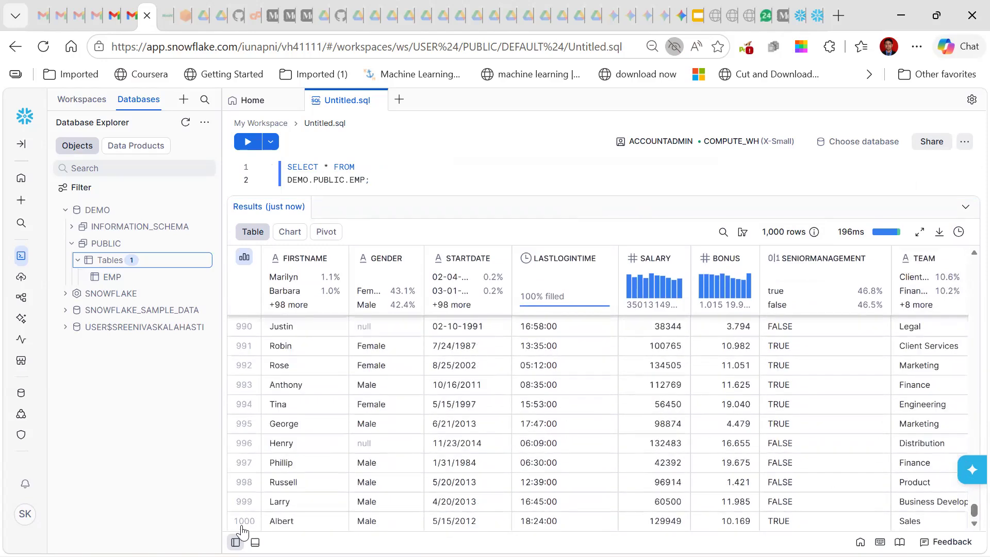
{"action": "mouse_move", "coordinate": [773, 232]}
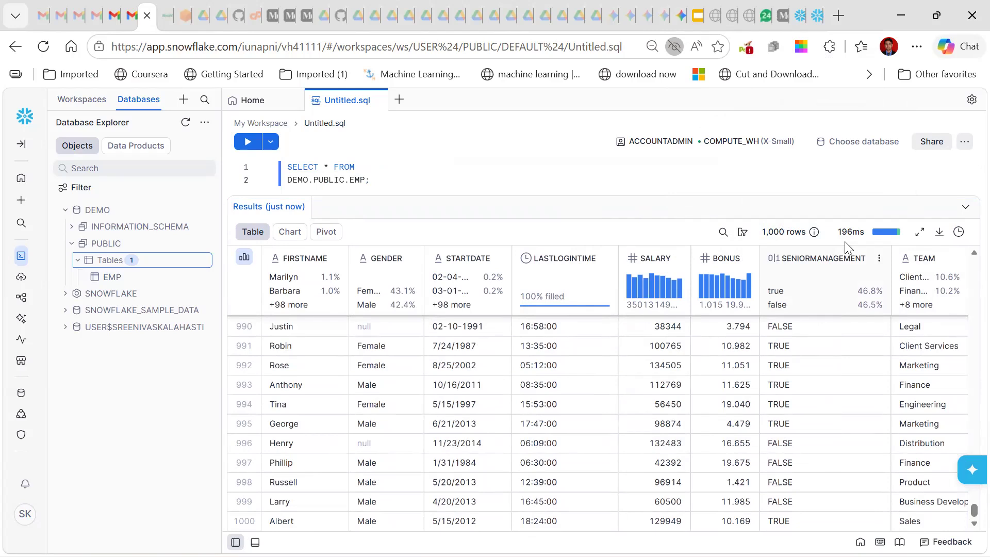
- View the roles and warehouses available for running the SQL file, keeping the current selection
{"action": "left_click", "coordinate": [756, 144]}
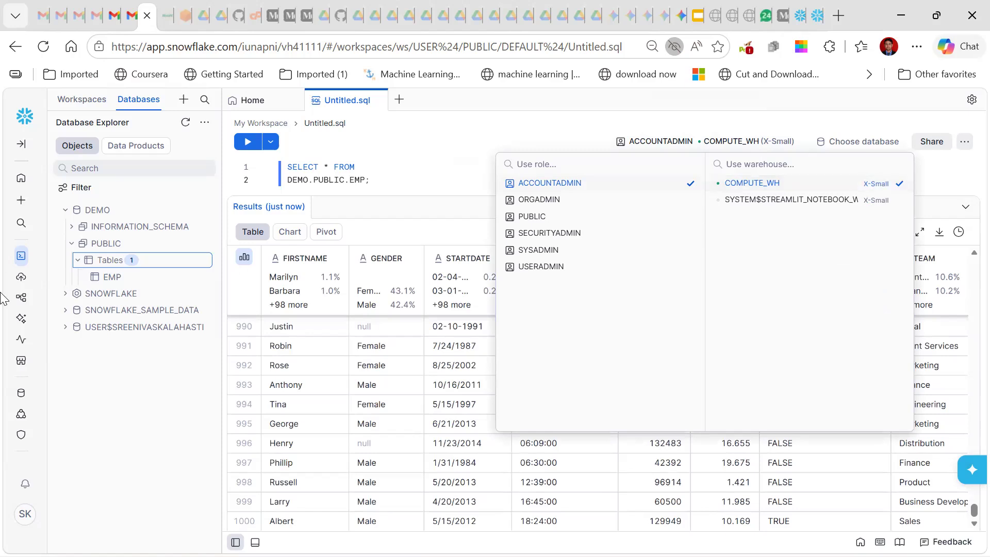
{"action": "mouse_move", "coordinate": [25, 424]}
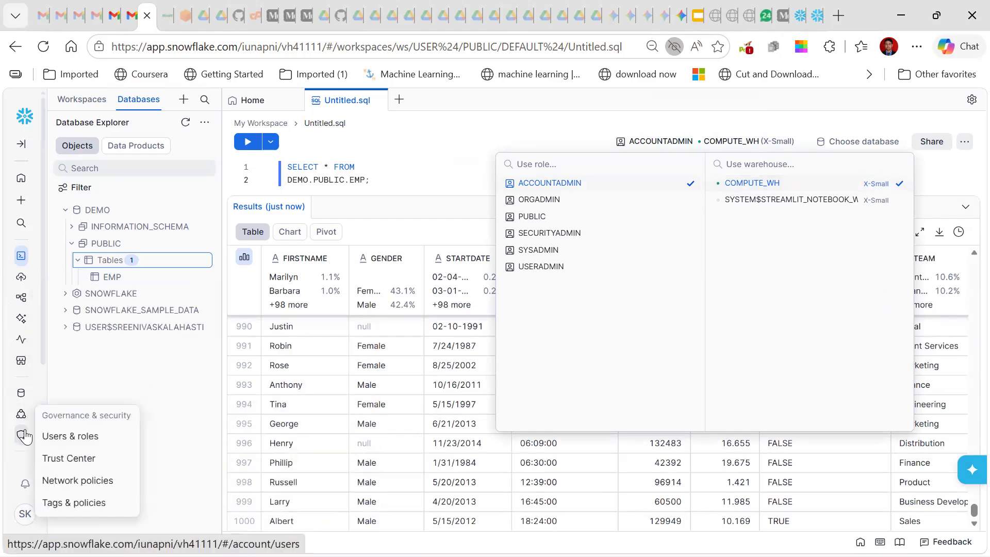
{"action": "mouse_move", "coordinate": [16, 351]}
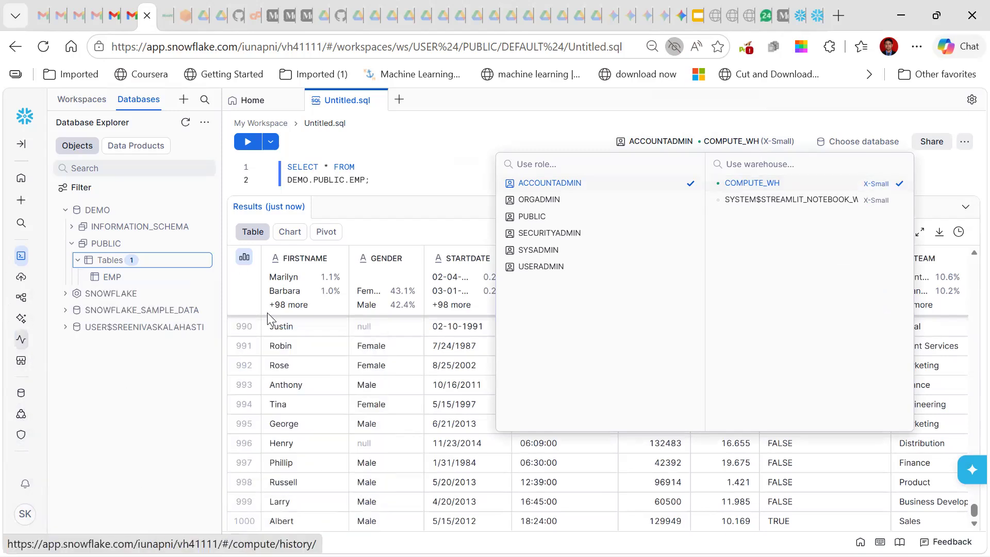
{"action": "left_click", "coordinate": [381, 153]}
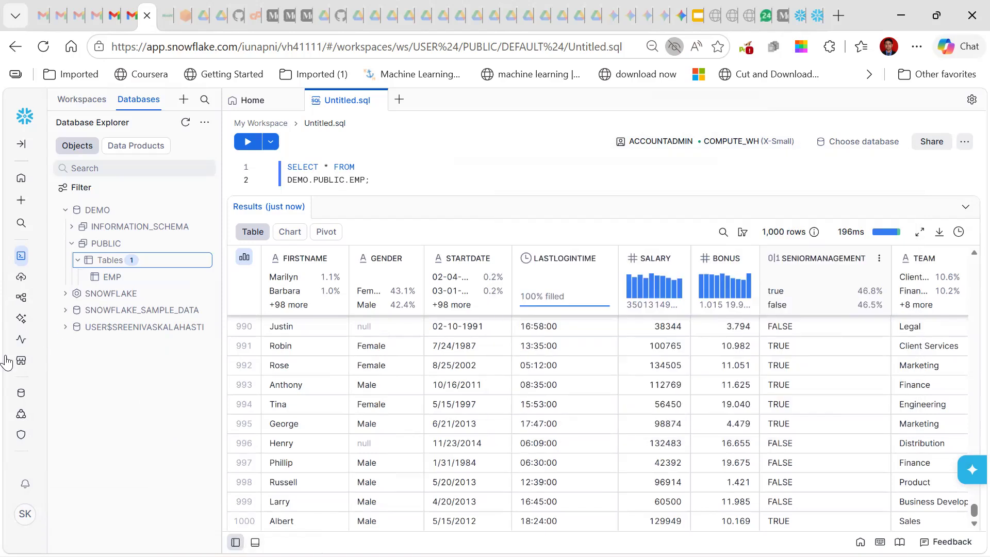
- Open the account's warehouse list and view the details of the COMPUTE_WH warehouse
{"action": "scroll", "coordinate": [15, 361], "scroll_direction": "down", "scroll_amount": 3}
{"action": "mouse_move", "coordinate": [18, 361]}
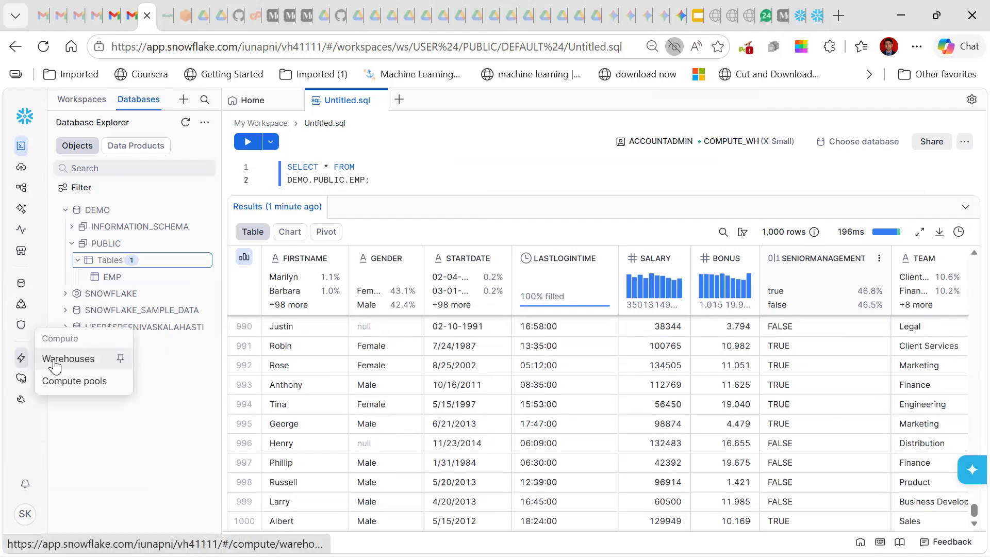
{"action": "left_click", "coordinate": [55, 366]}
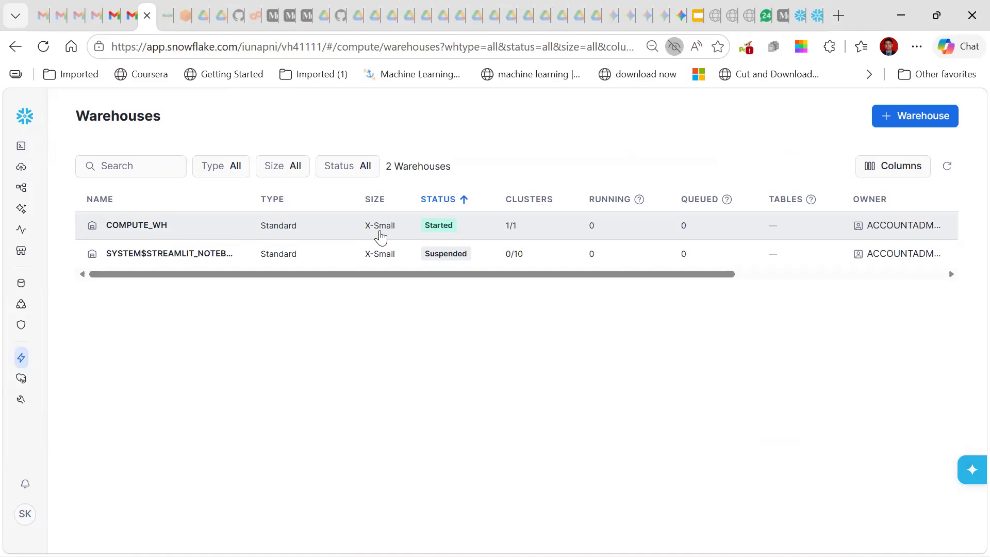
{"action": "left_click", "coordinate": [410, 226]}
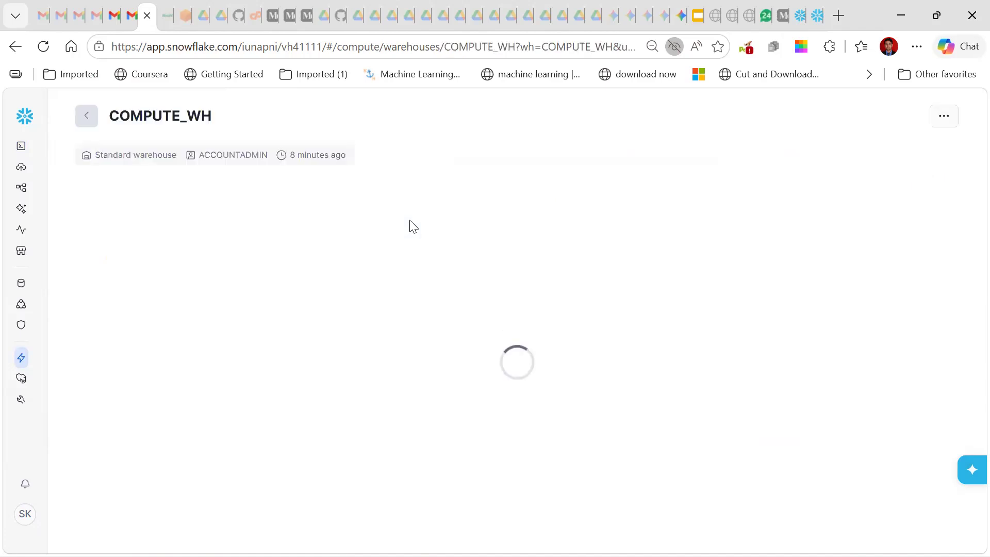
- Open COMPUTE_WH's edit settings, examine the available warehouse sizes, and close them without saving
{"action": "left_click", "coordinate": [938, 122]}
{"action": "left_click", "coordinate": [914, 149]}
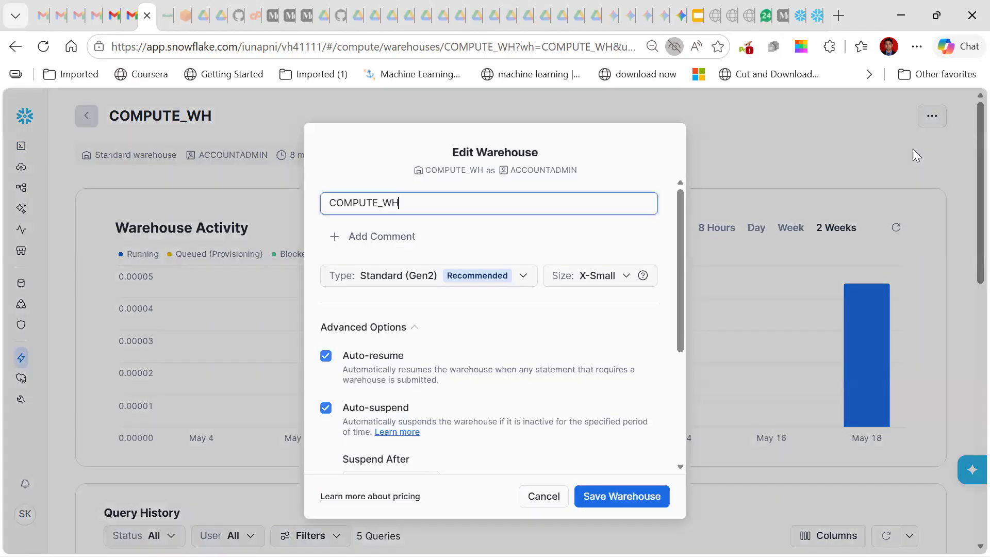
{"action": "left_click", "coordinate": [618, 280]}
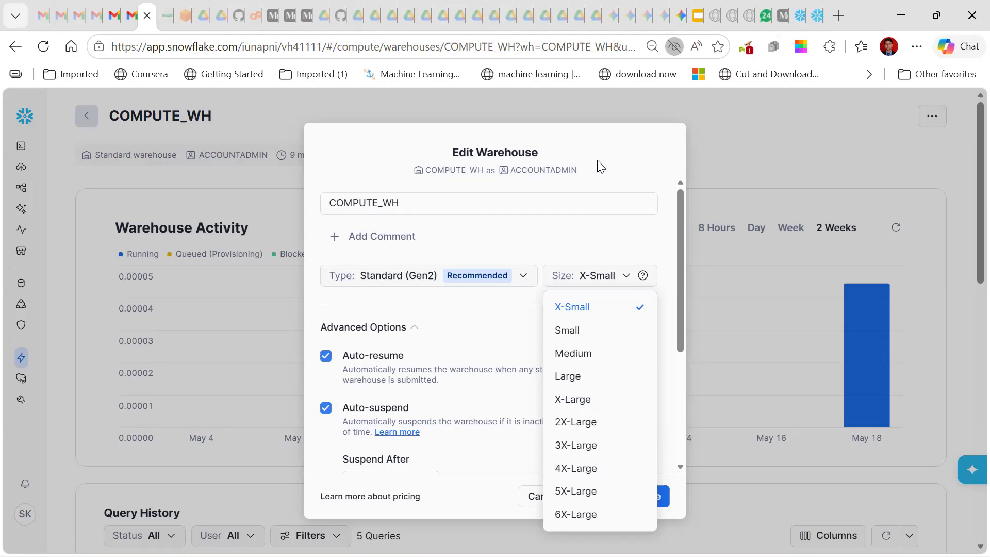
{"action": "left_click", "coordinate": [623, 167]}
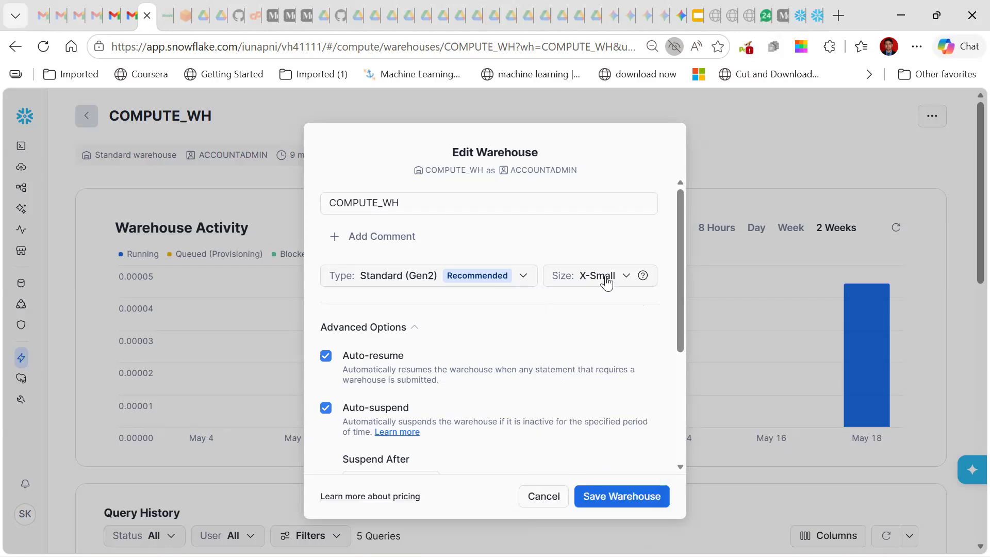
{"action": "left_click", "coordinate": [544, 496]}
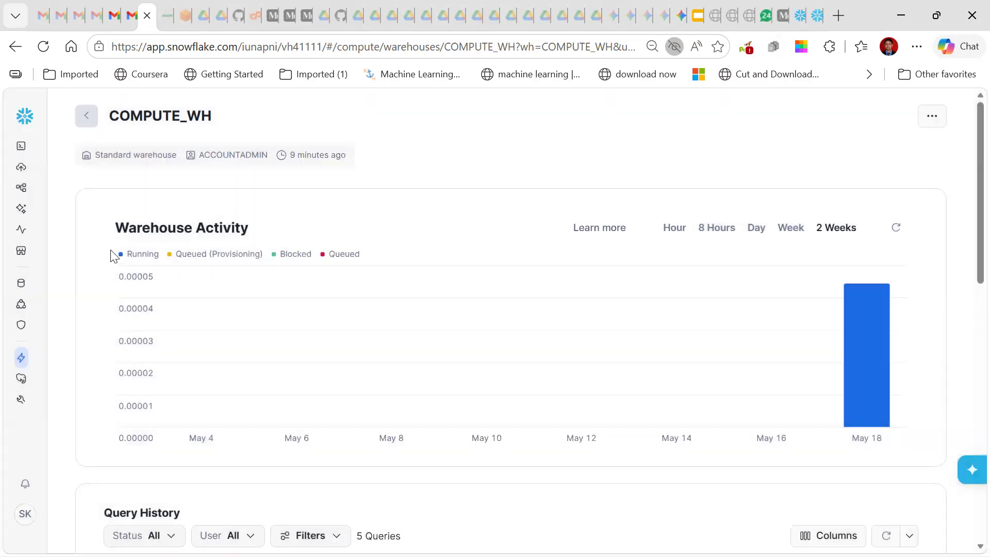
- Return to the warehouse list and start a new warehouse named Demo_WH
{"action": "mouse_move", "coordinate": [846, 347]}
{"action": "left_click", "coordinate": [88, 120]}
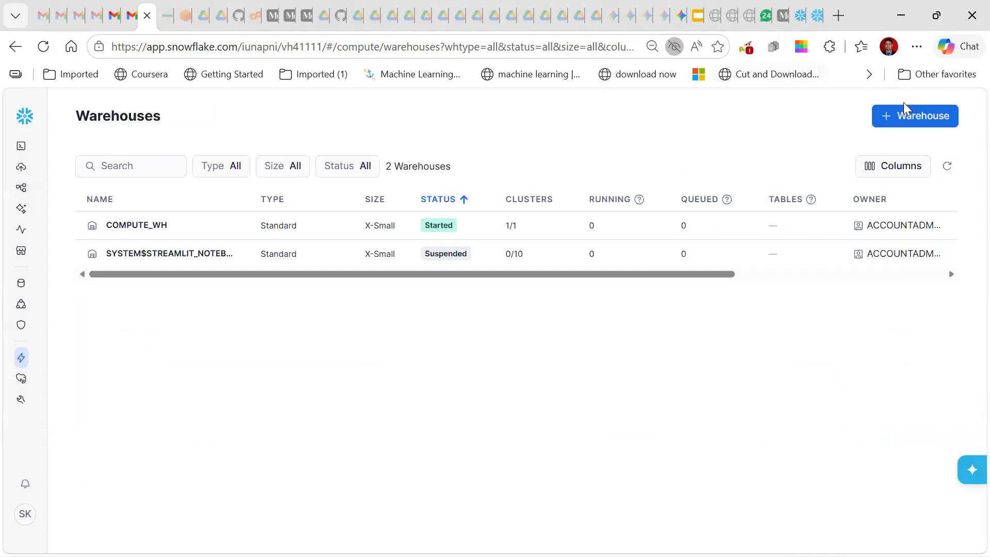
{"action": "left_click", "coordinate": [911, 117]}
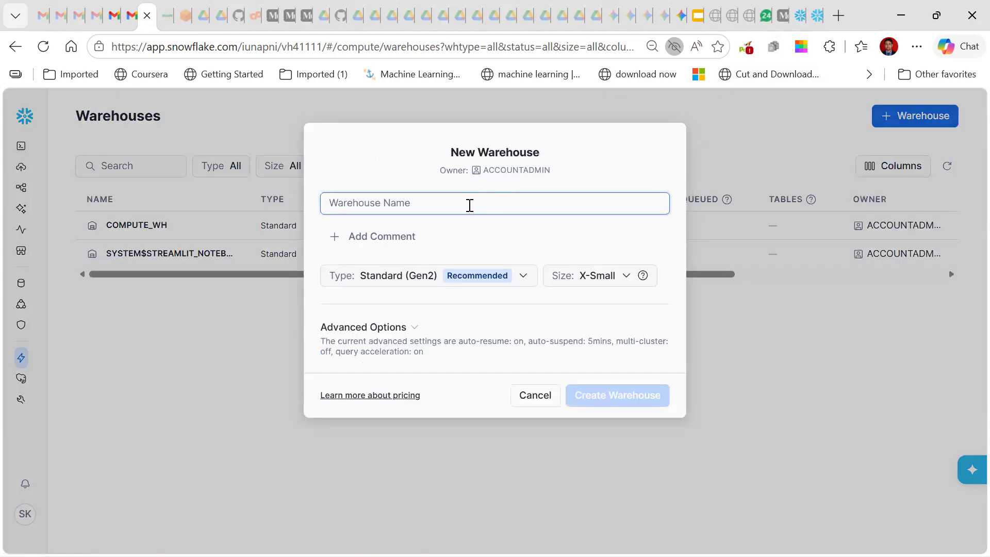
{"action": "type", "text": "dEMO_w"}
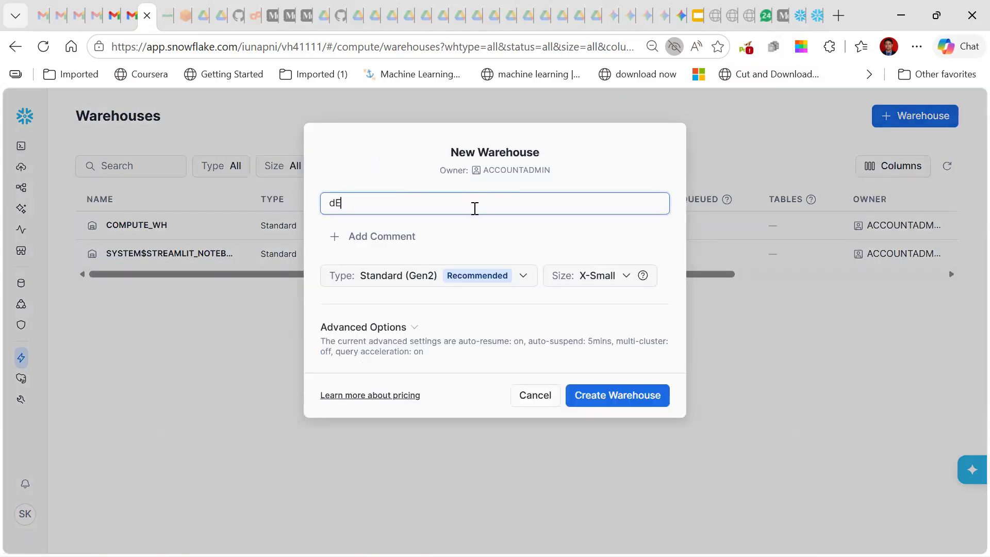
{"action": "key", "text": "BackSpace"}
{"action": "key", "text": "BackSpace"}
{"action": "key", "text": "BackSpace"}
{"action": "key", "text": "BackSpace"}
{"action": "key", "text": "BackSpace"}
{"action": "key", "text": "BackSpace"}
{"action": "key", "text": "Caps_Lock"}
{"action": "type", "text": "Demo_WH"}
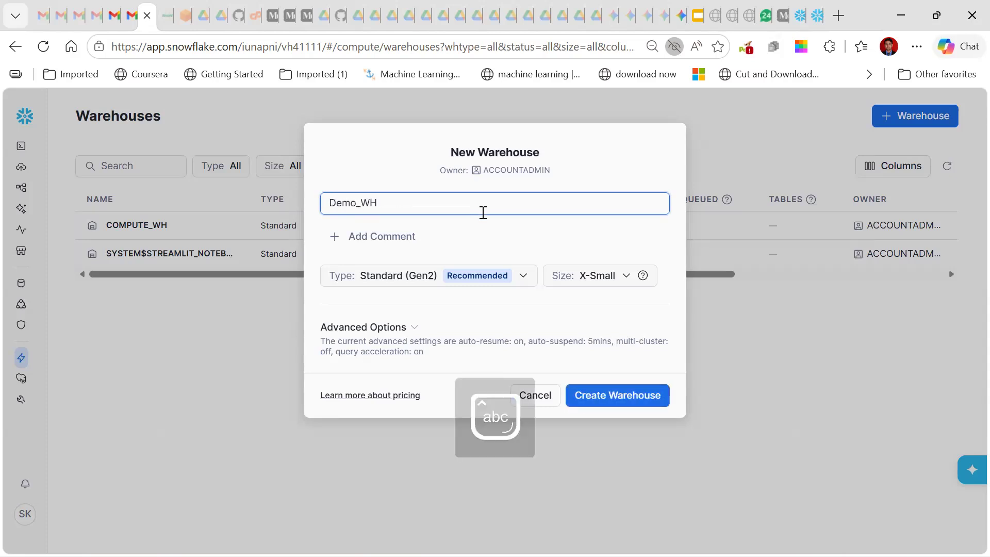
- Set the new warehouse's type to Standard (Gen1) and review the other available types
{"action": "left_click", "coordinate": [517, 281]}
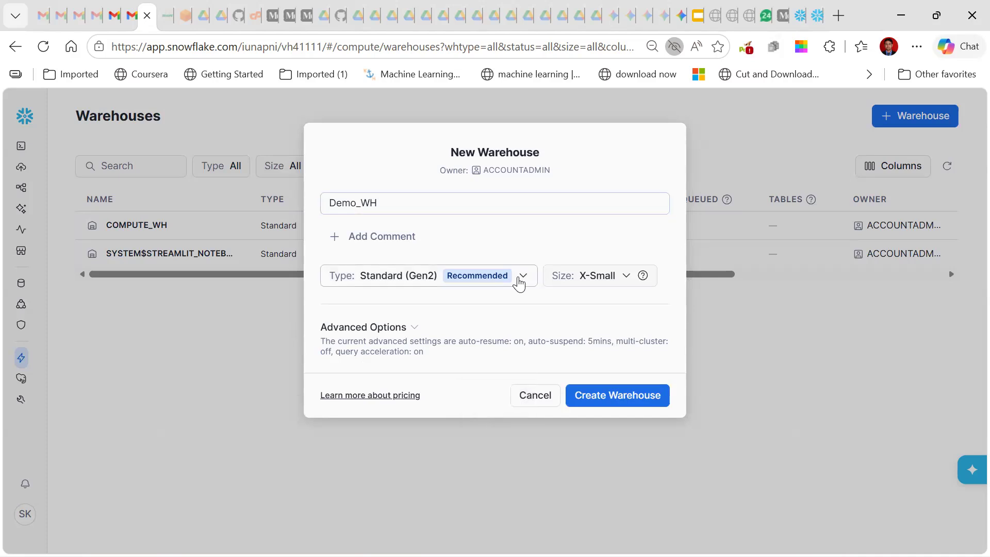
{"action": "left_click", "coordinate": [484, 283]}
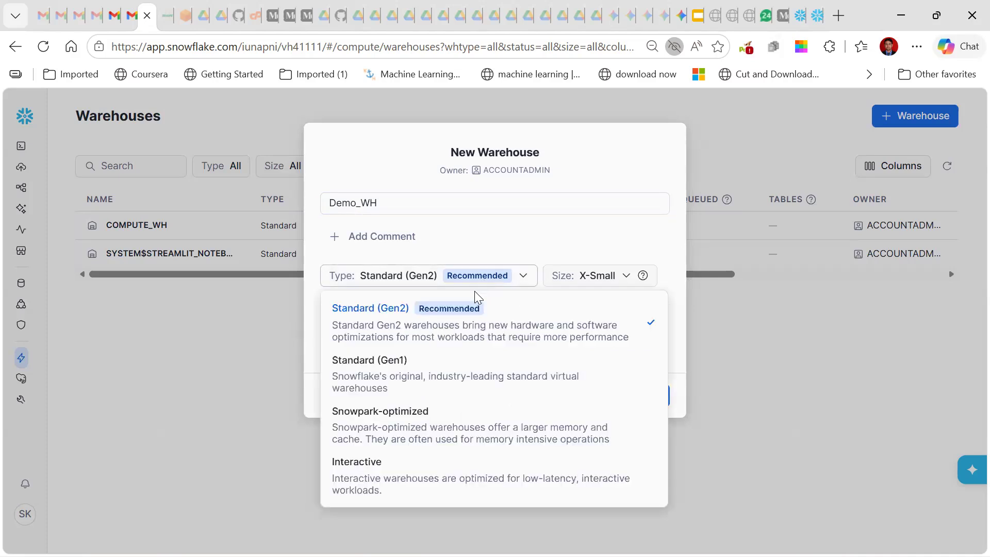
{"action": "left_click", "coordinate": [460, 376]}
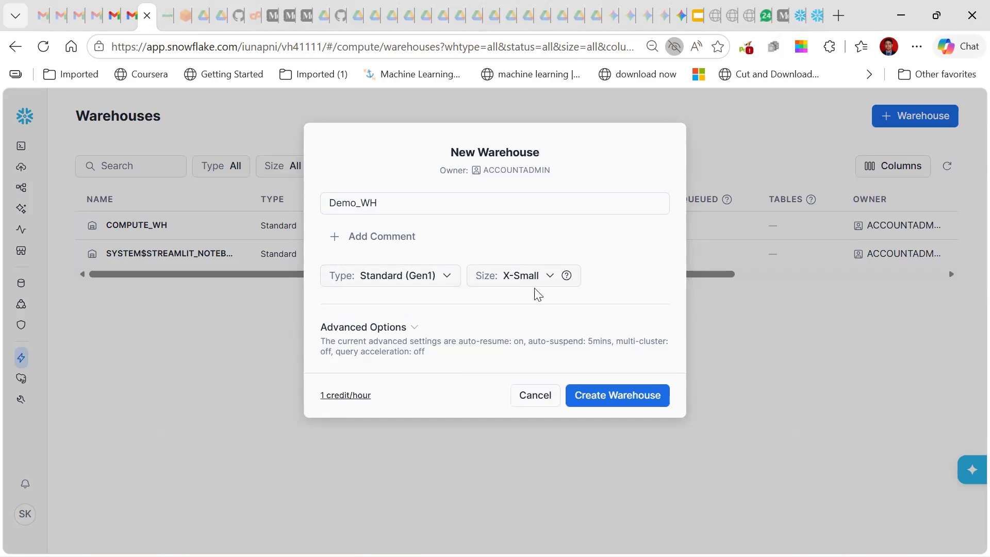
{"action": "left_click", "coordinate": [448, 278]}
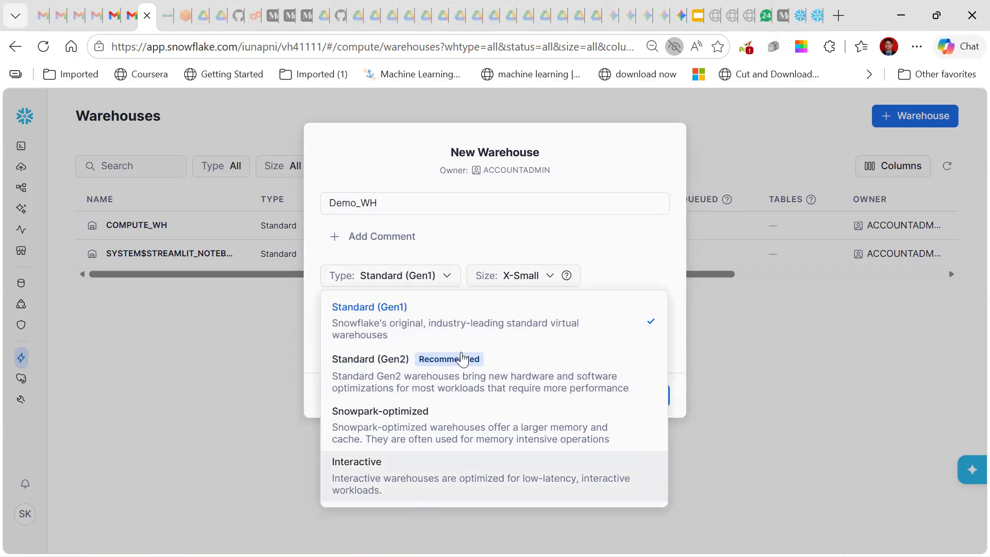
{"action": "left_click", "coordinate": [636, 232]}
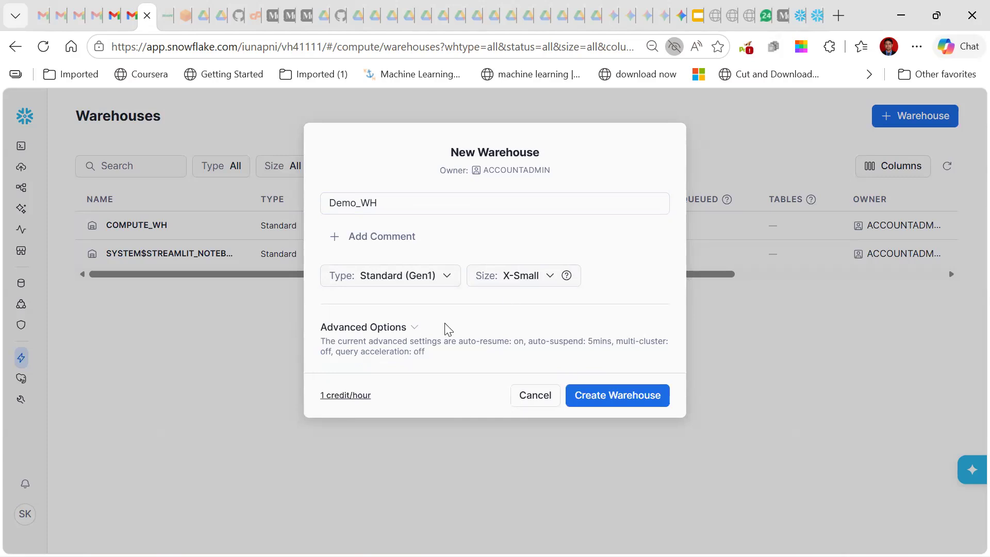
- Expand the new warehouse's advanced options and examine the auto-resume, auto-suspend, multi-cluster and query acceleration settings
{"action": "left_click", "coordinate": [413, 330]}
{"action": "scroll", "coordinate": [412, 334], "scroll_direction": "down", "scroll_amount": 3}
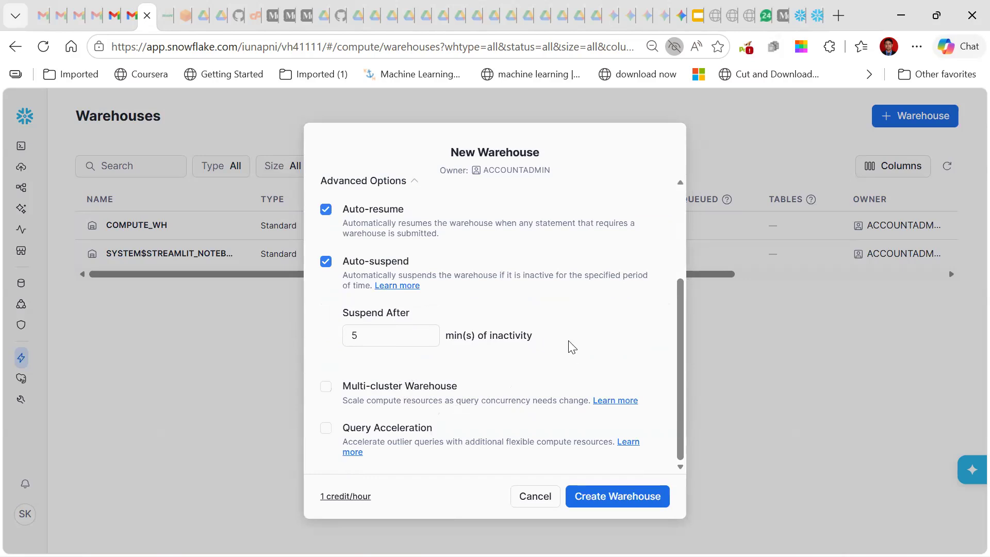
- Finish creating the X-Small Demo_WH warehouse with auto-suspend after 5 minutes of inactivity
{"action": "scroll", "coordinate": [570, 347], "scroll_direction": "up", "scroll_amount": 3}
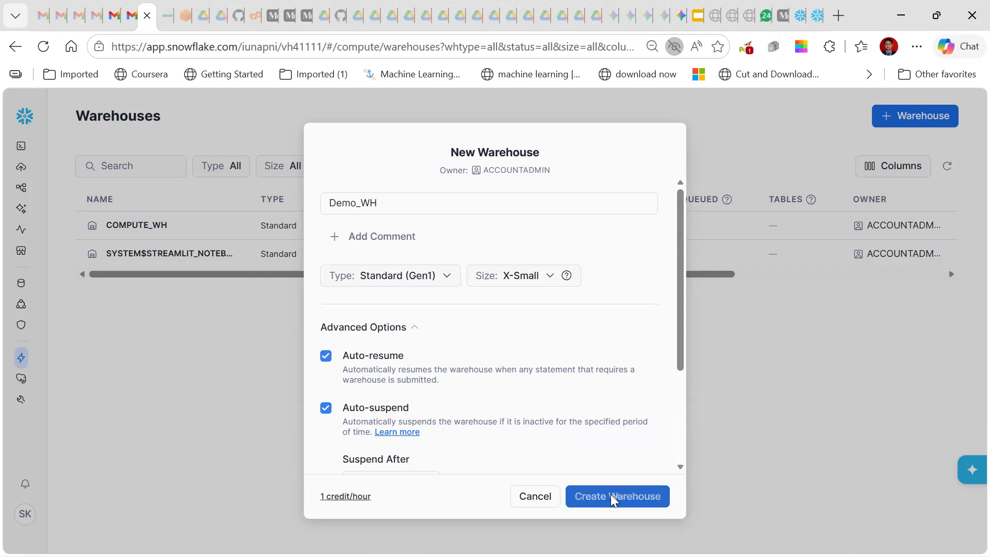
{"action": "left_click", "coordinate": [612, 498]}
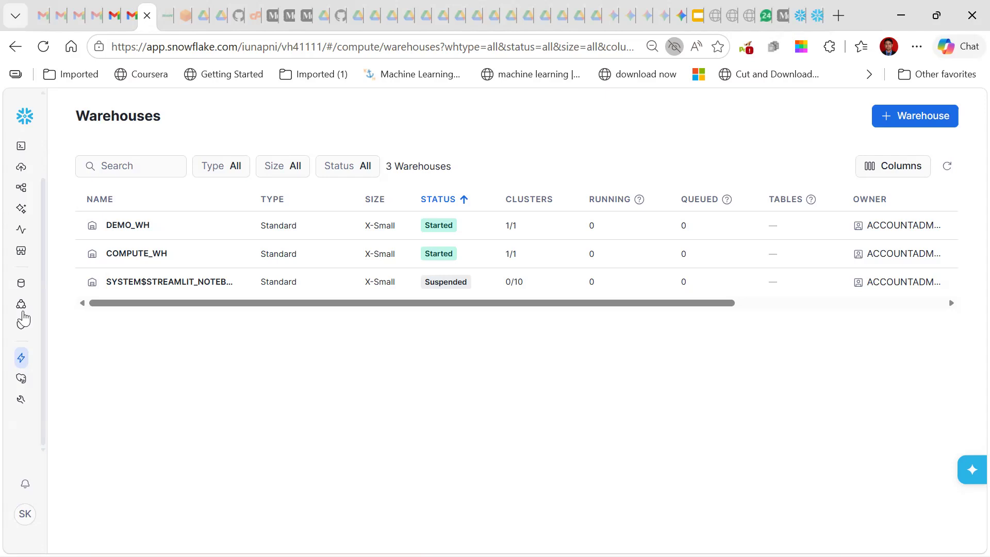
- Go to the Database Explorer and open the DEMO database's details
{"action": "mouse_move", "coordinate": [18, 299]}
{"action": "left_click", "coordinate": [20, 291]}
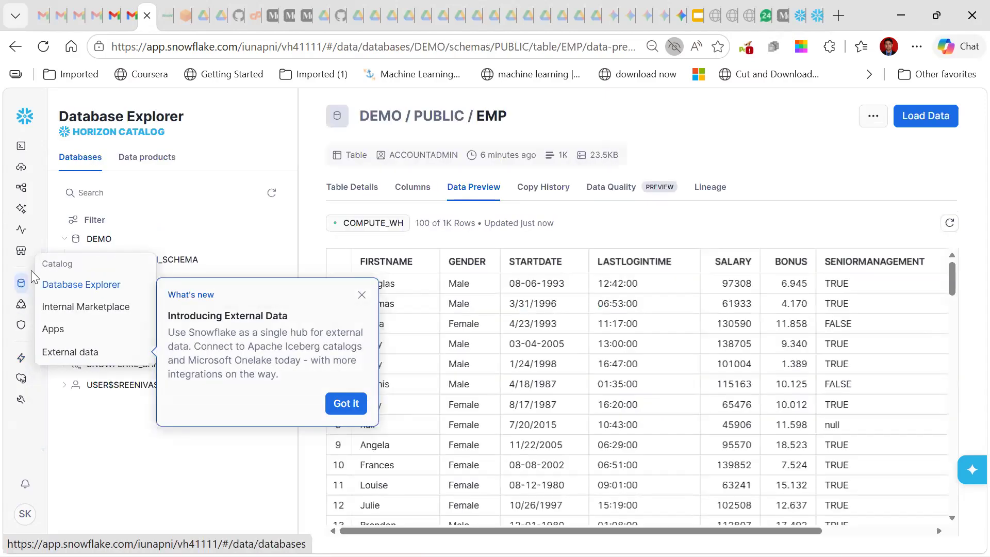
{"action": "mouse_move", "coordinate": [21, 283]}
{"action": "left_click", "coordinate": [69, 290]}
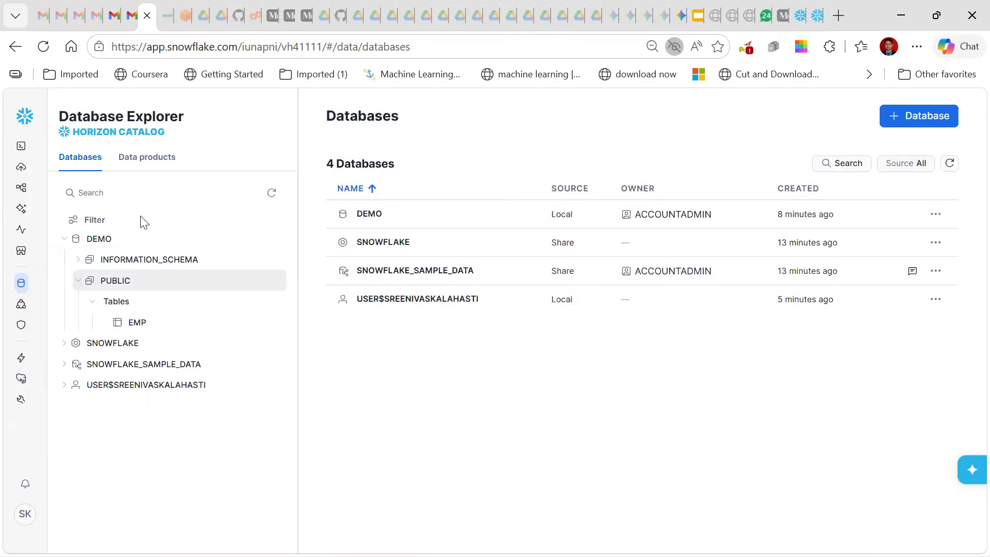
{"action": "left_click", "coordinate": [65, 241]}
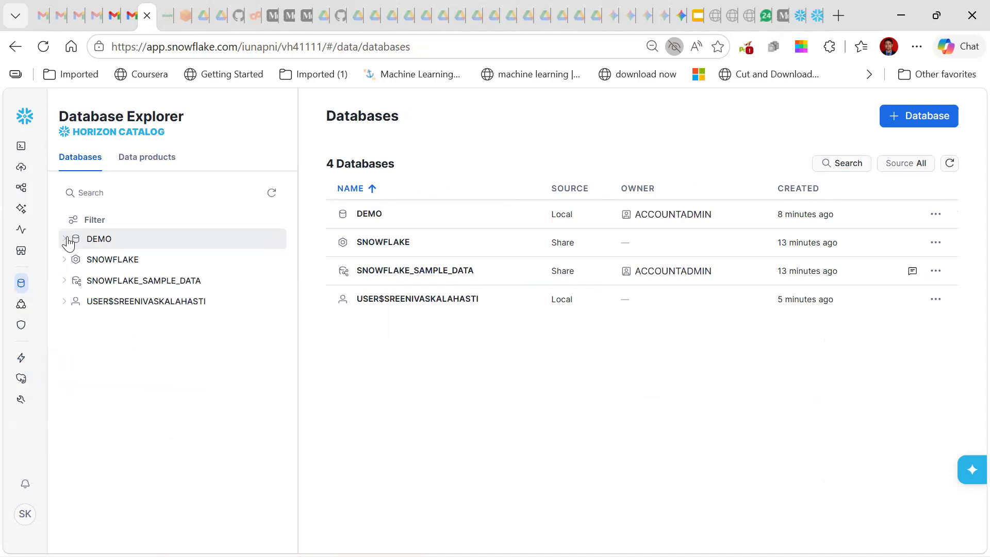
{"action": "left_click", "coordinate": [97, 244]}
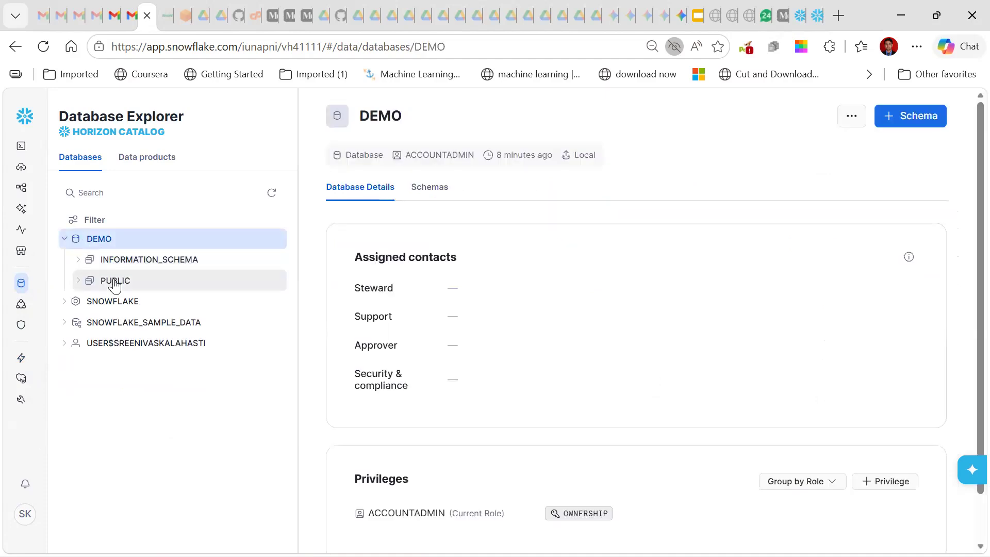
{"action": "left_click", "coordinate": [97, 245]}
{"action": "left_click", "coordinate": [97, 245]}
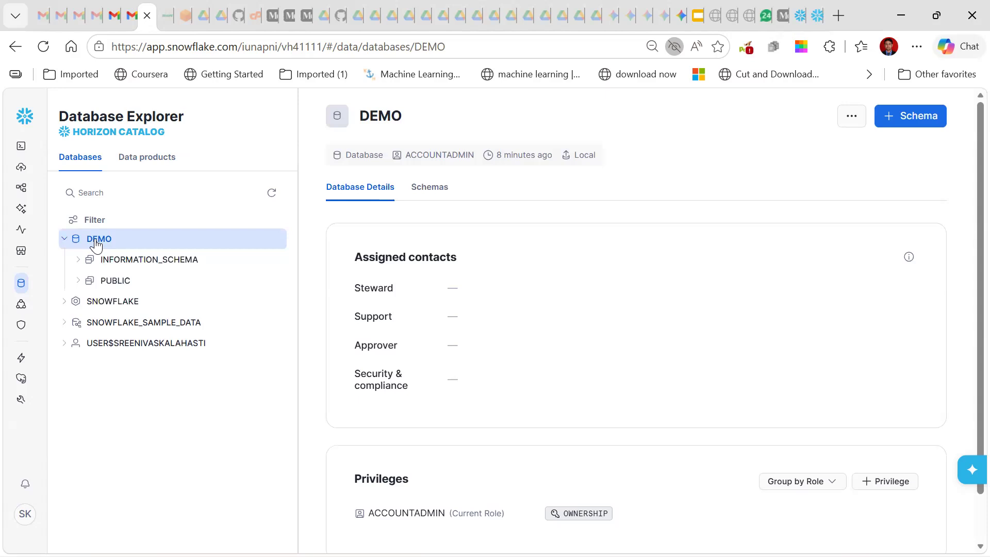
- Create a schema named dev in the DEMO database and expand it in the object tree
{"action": "left_click", "coordinate": [919, 118]}
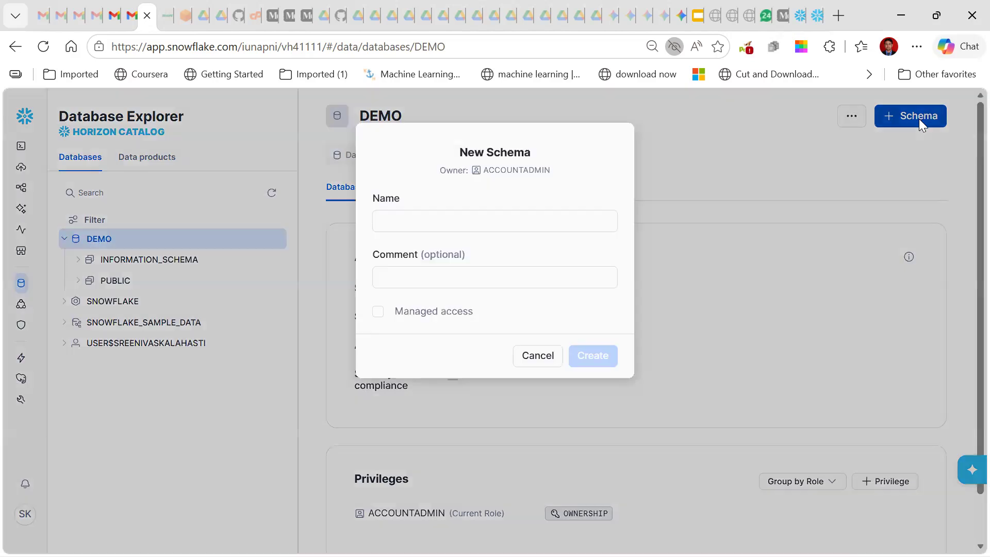
{"action": "left_click", "coordinate": [547, 218]}
{"action": "type", "text": "dev"}
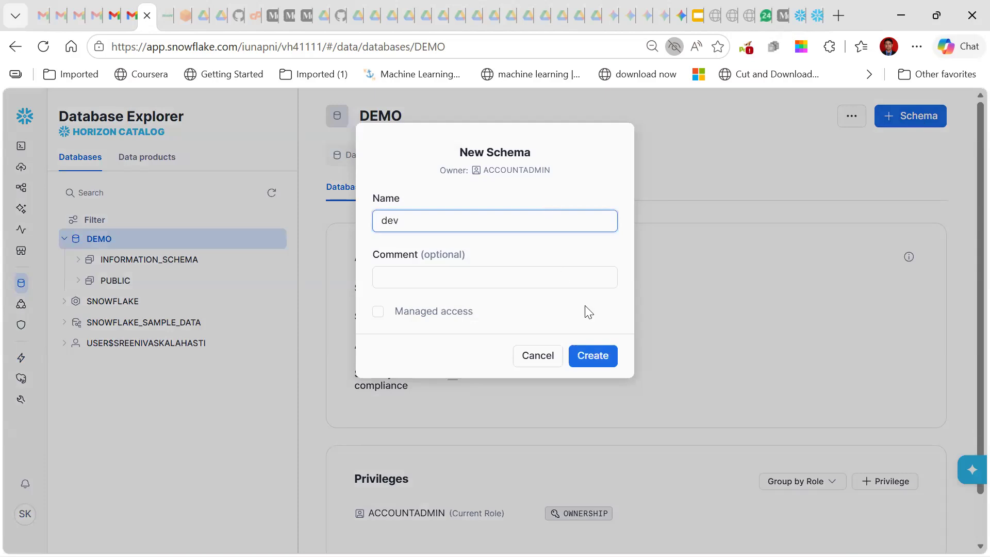
{"action": "left_click", "coordinate": [591, 355]}
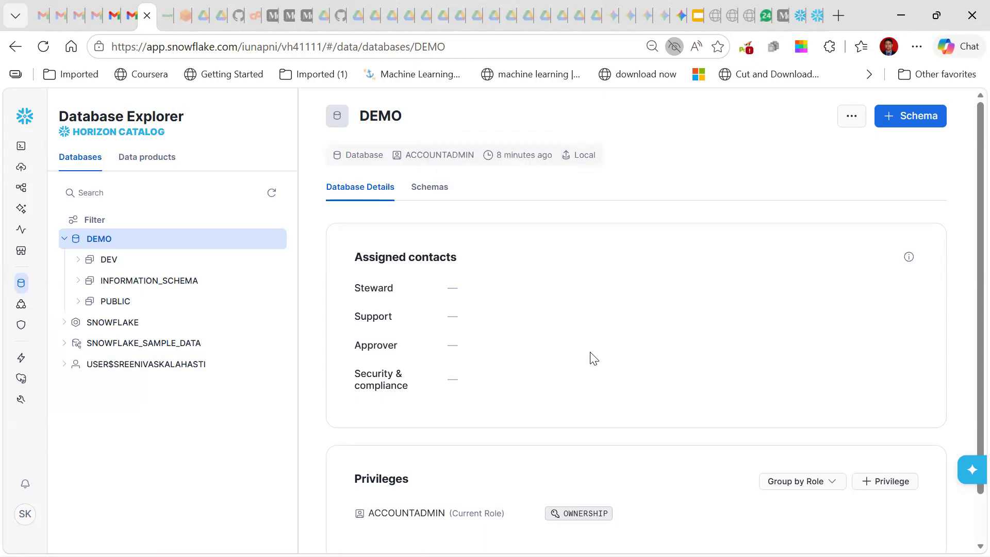
{"action": "left_click", "coordinate": [106, 264]}
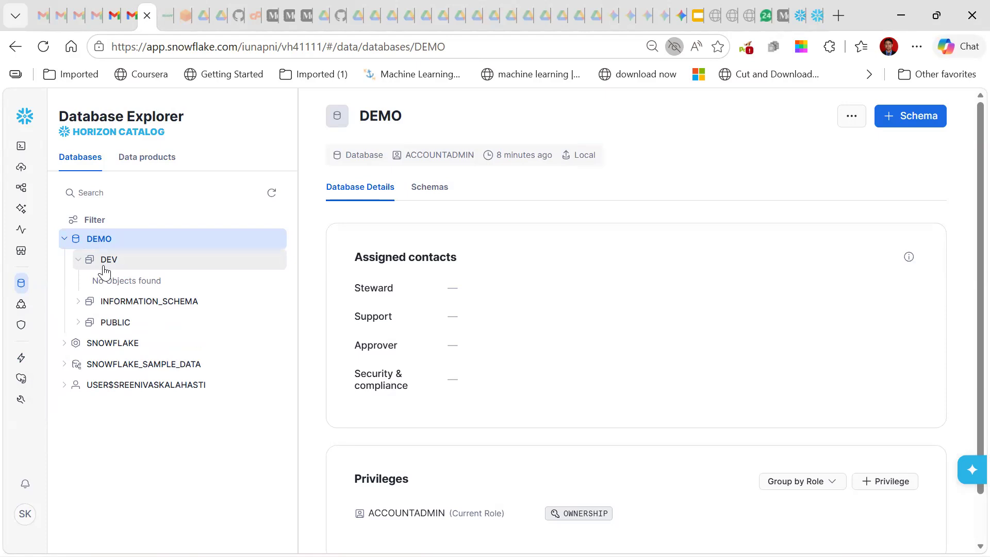
- Reopen Untitled.sql in Workspaces and enlarge the query editor area above the results
{"action": "left_click", "coordinate": [22, 148]}
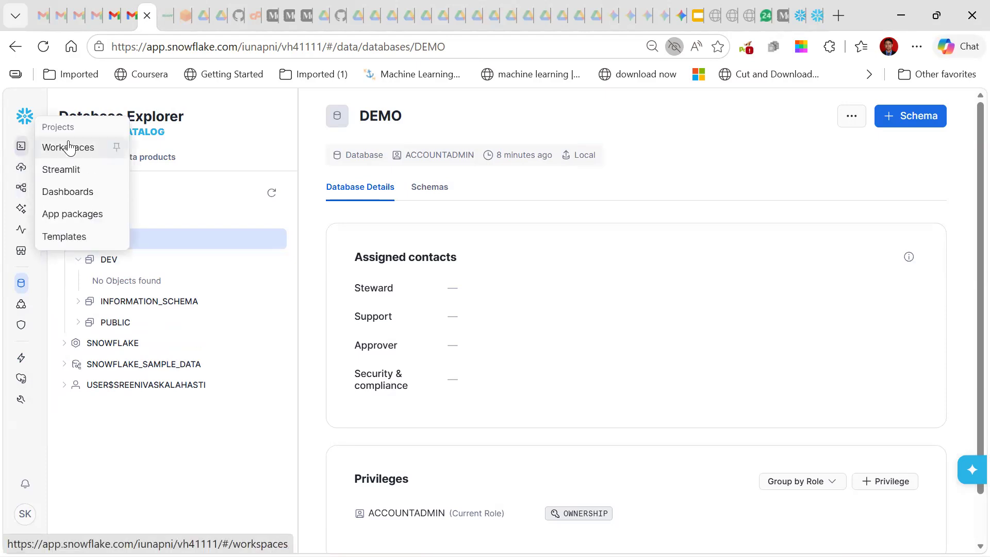
{"action": "left_click", "coordinate": [68, 147]}
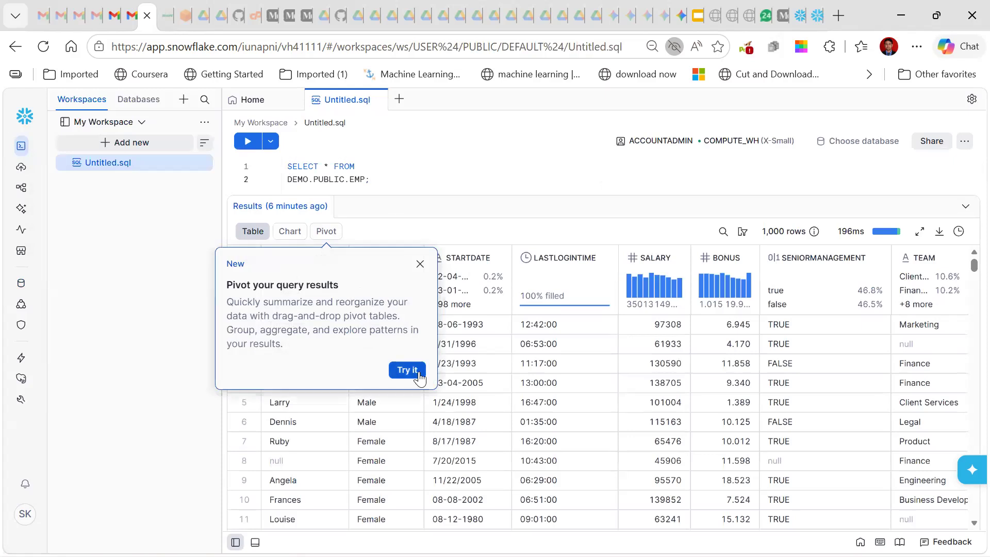
{"action": "left_click", "coordinate": [420, 264]}
{"action": "left_click_drag", "start_coordinate": [468, 194], "coordinate": [461, 328]}
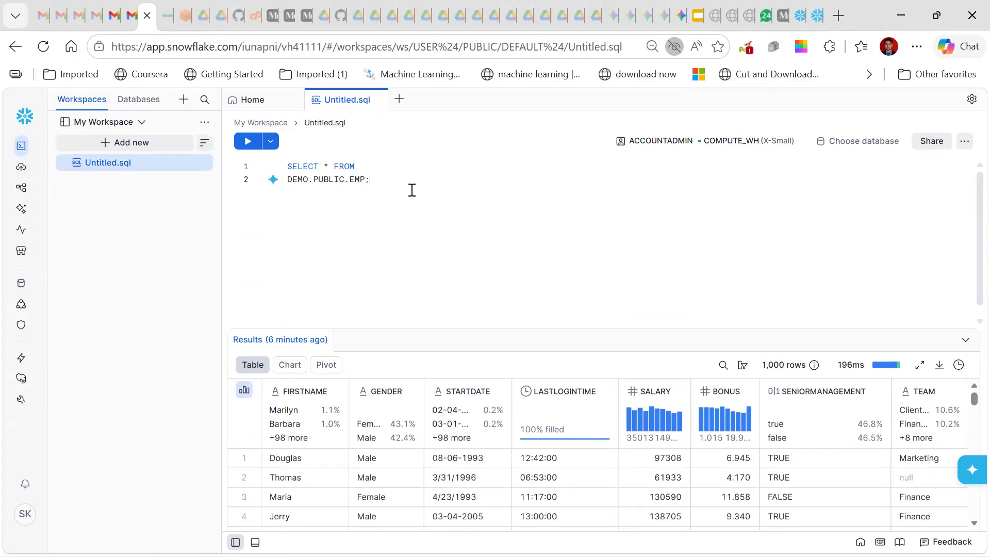
- Add the statement "CREATE schema qa;" below the EMP query and try to run only that statement
{"action": "key", "text": "Return"}
{"action": "key", "text": "Return"}
{"action": "key", "text": "Return"}
{"action": "key", "text": "Caps_Lock"}
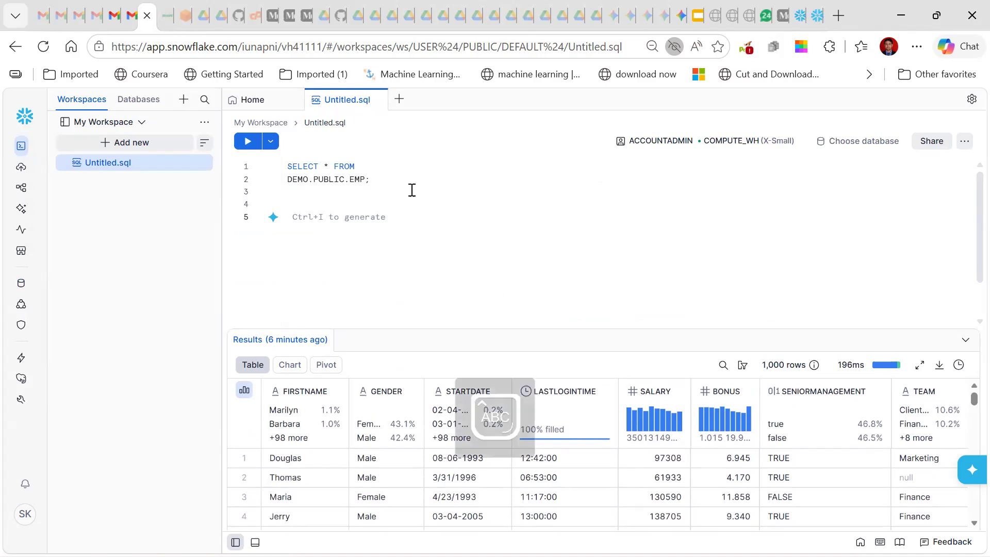
{"action": "type", "text": "CEA"}
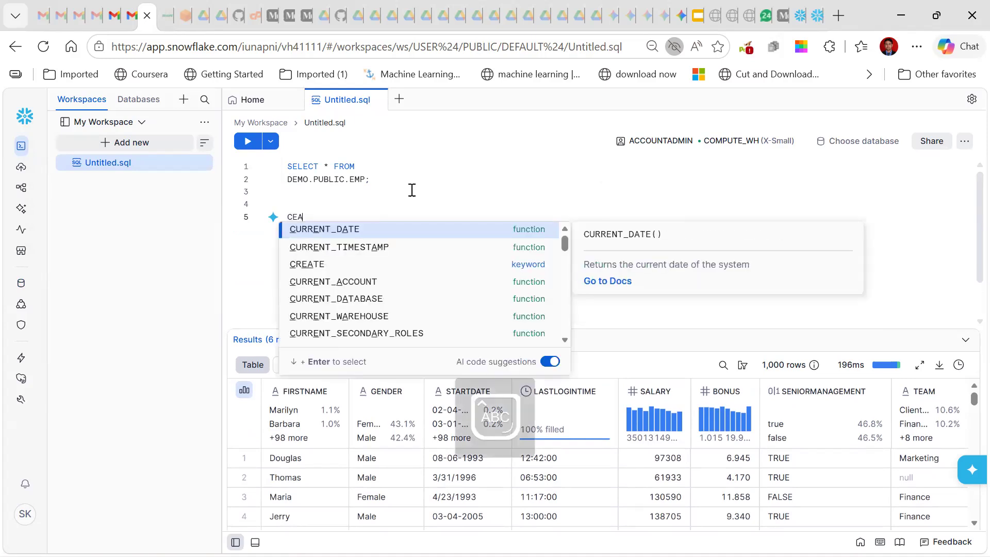
{"action": "left_click", "coordinate": [356, 259]}
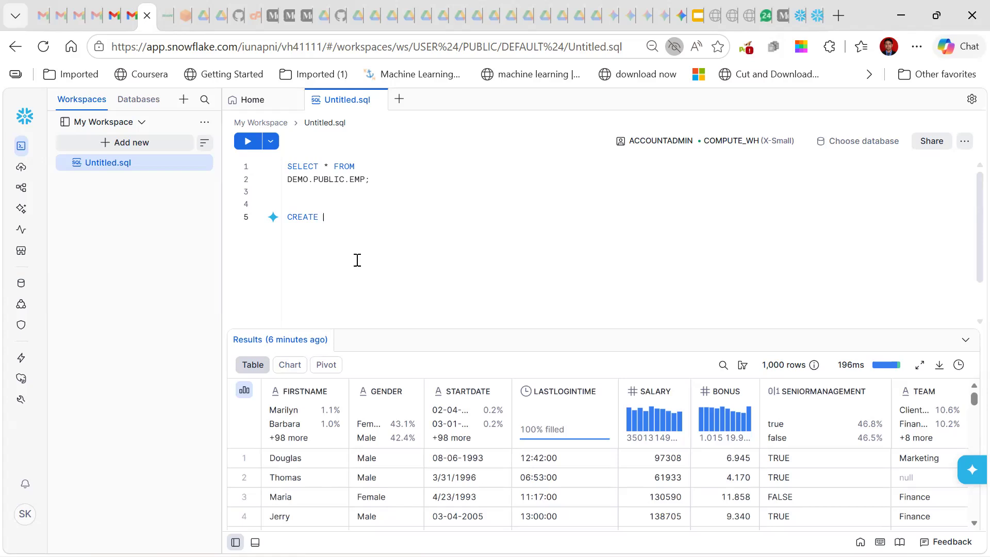
{"action": "type", "text": "sch"}
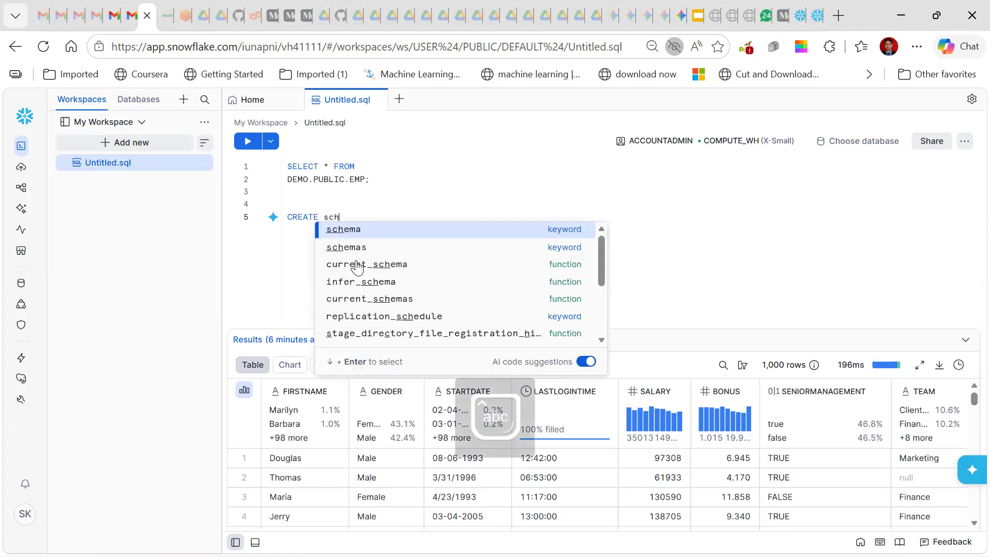
{"action": "type", "text": "ema "}
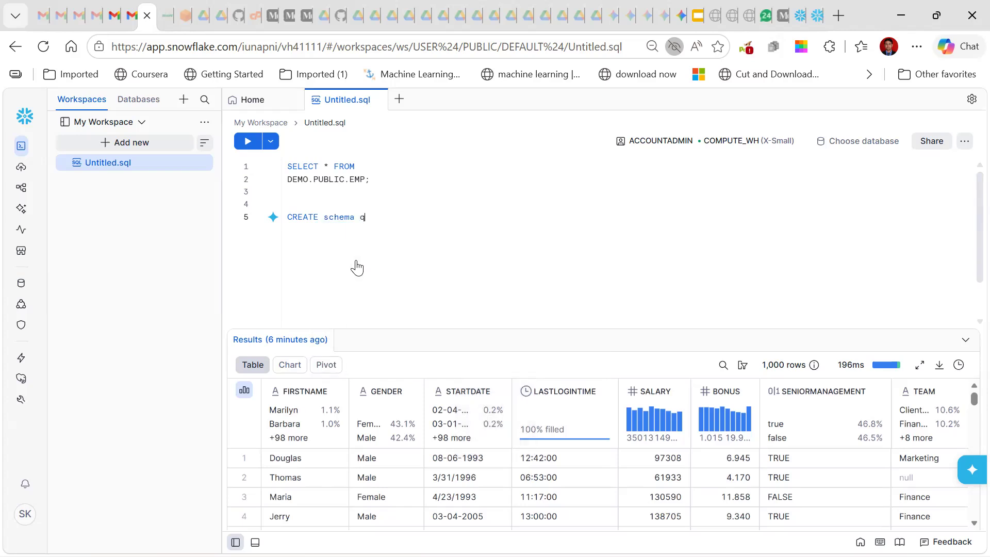
{"action": "type", "text": "qa;"}
{"action": "left_click_drag", "start_coordinate": [397, 216], "coordinate": [290, 212]}
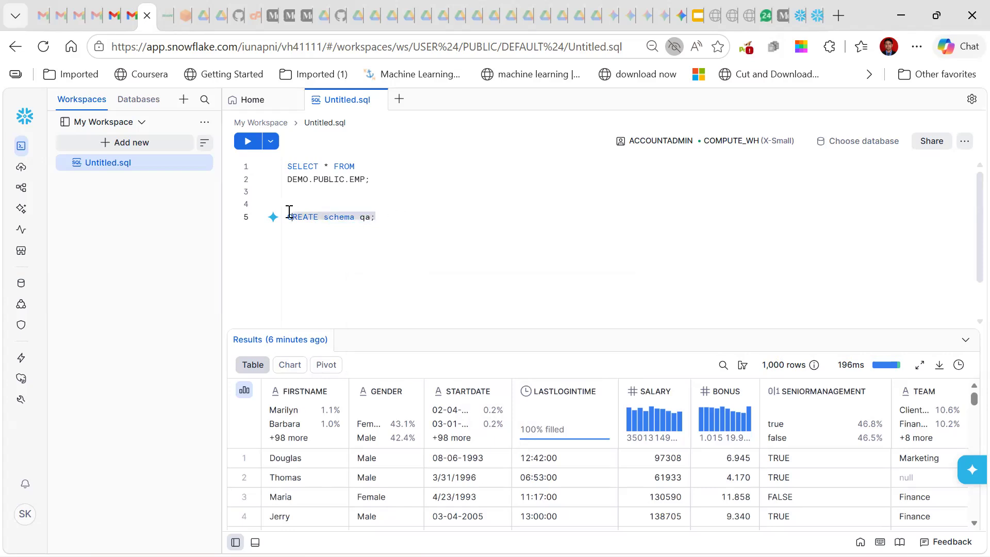
{"action": "left_click", "coordinate": [252, 143]}
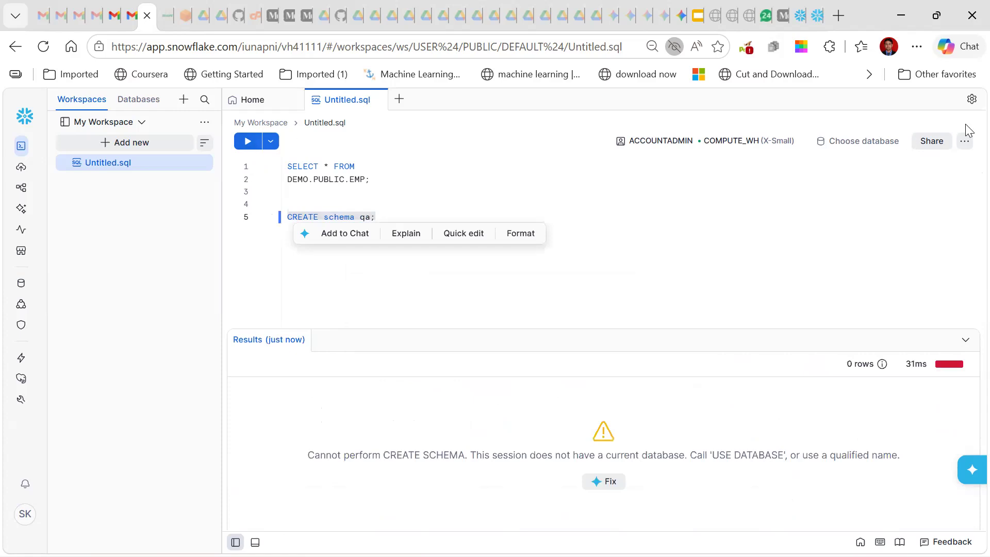
- Rerun the qa schema statement with DEMO as the session database, and expand the QA schema in the workspace's database tree
{"action": "left_click", "coordinate": [877, 141]}
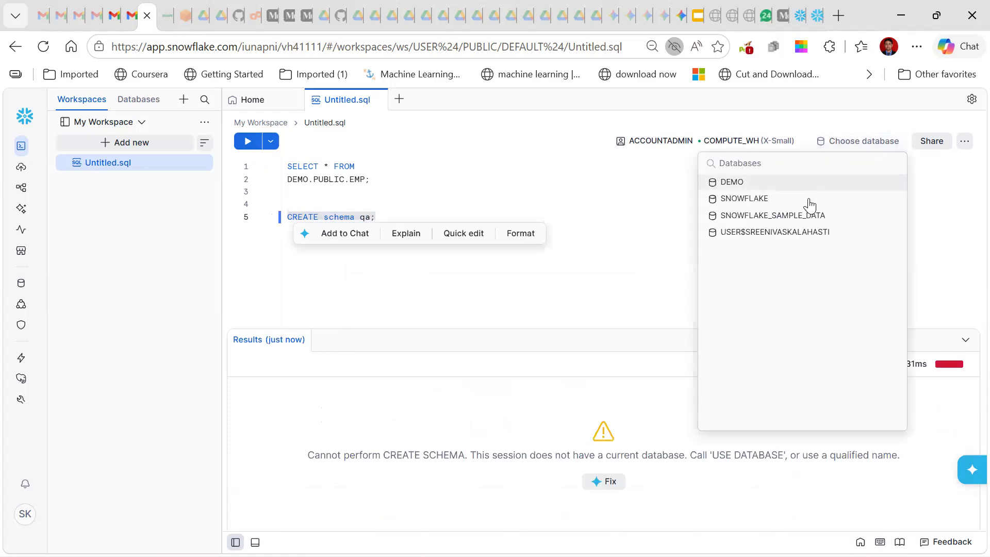
{"action": "left_click", "coordinate": [783, 186]}
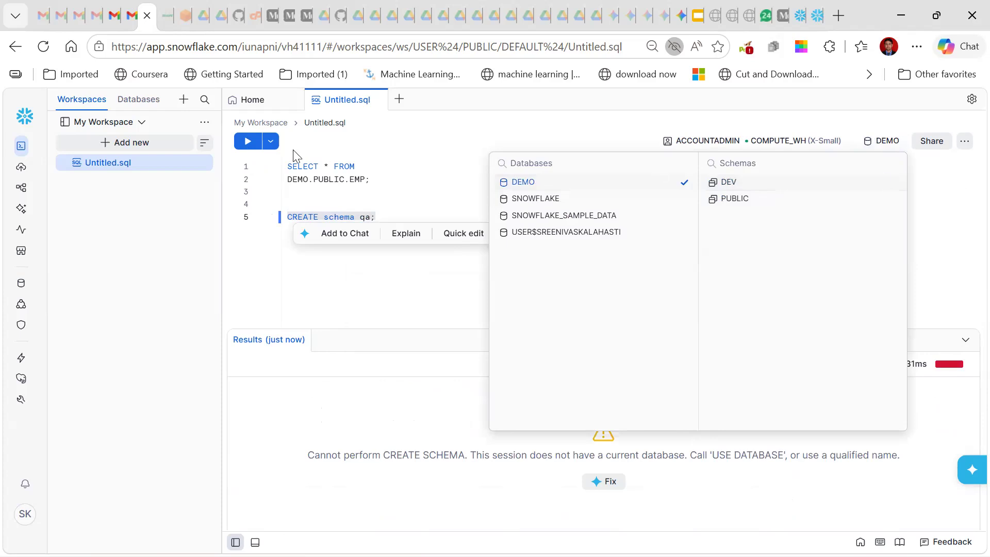
{"action": "left_click", "coordinate": [246, 147]}
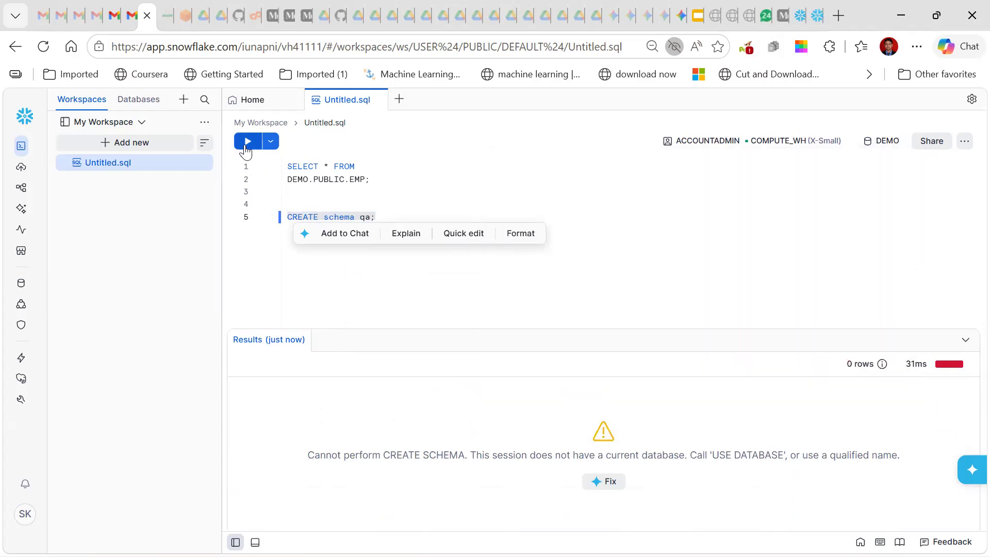
{"action": "left_click", "coordinate": [247, 147]}
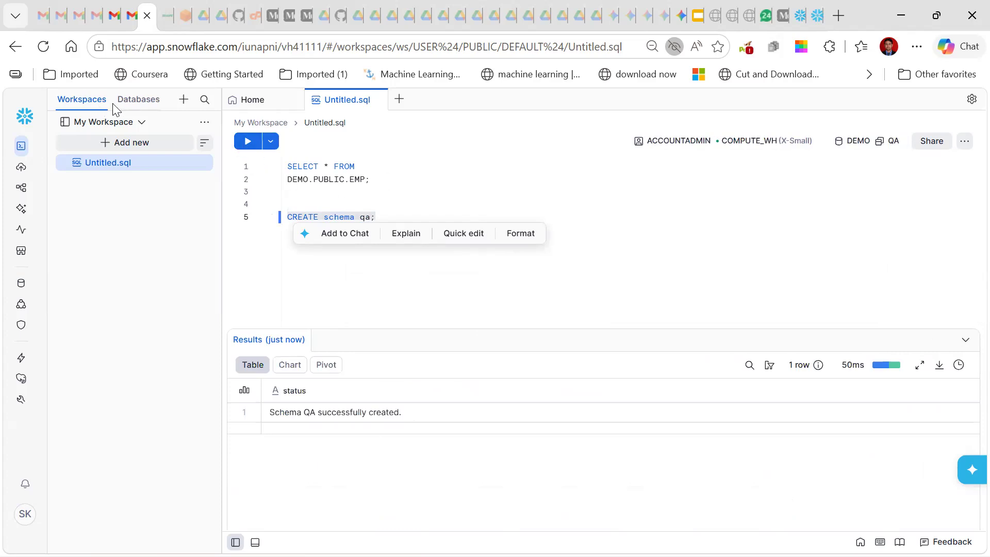
{"action": "left_click", "coordinate": [126, 101]}
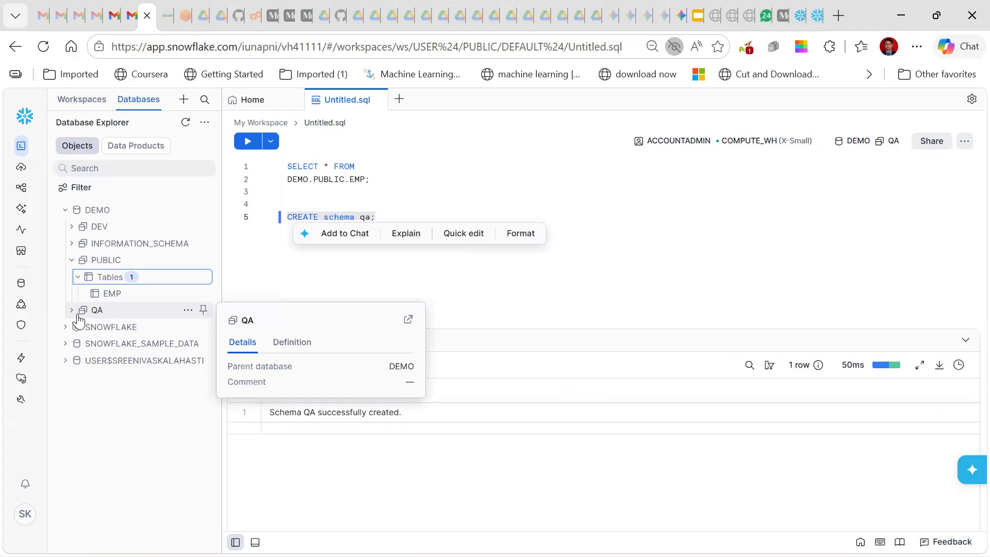
{"action": "left_click", "coordinate": [96, 312]}
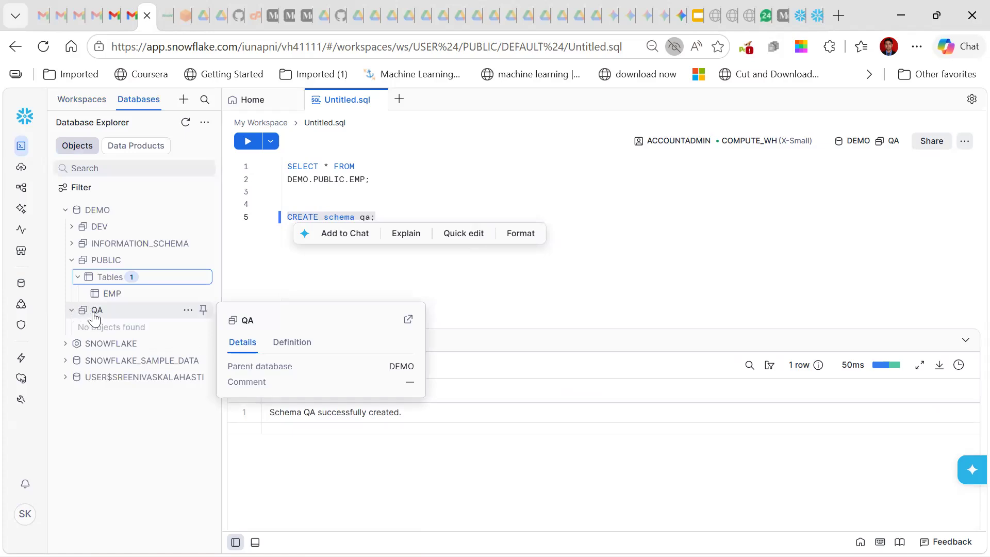
- Add the statement "use schema dev;" below the schema creation line and run only that statement
{"action": "left_click", "coordinate": [401, 222]}
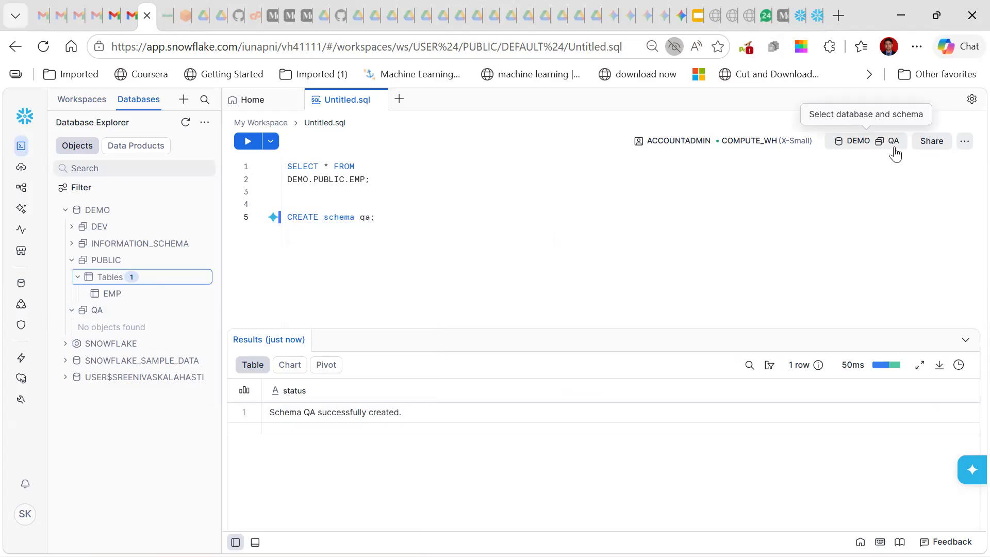
{"action": "key", "text": "Return"}
{"action": "key", "text": "Return"}
{"action": "type", "text": "use "}
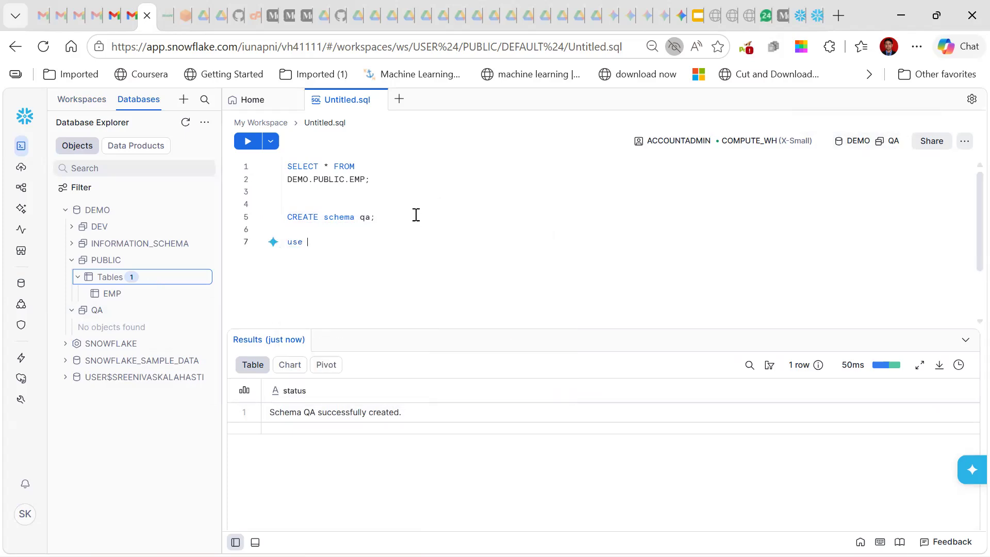
{"action": "type", "text": "sc"}
{"action": "left_click", "coordinate": [400, 254]}
{"action": "type", "text": "dev"}
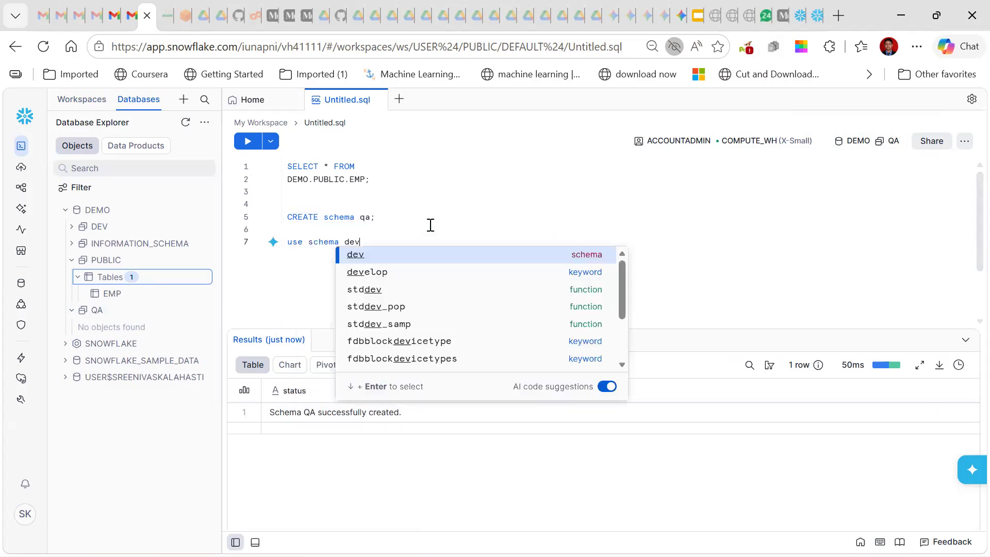
{"action": "type", "text": ";"}
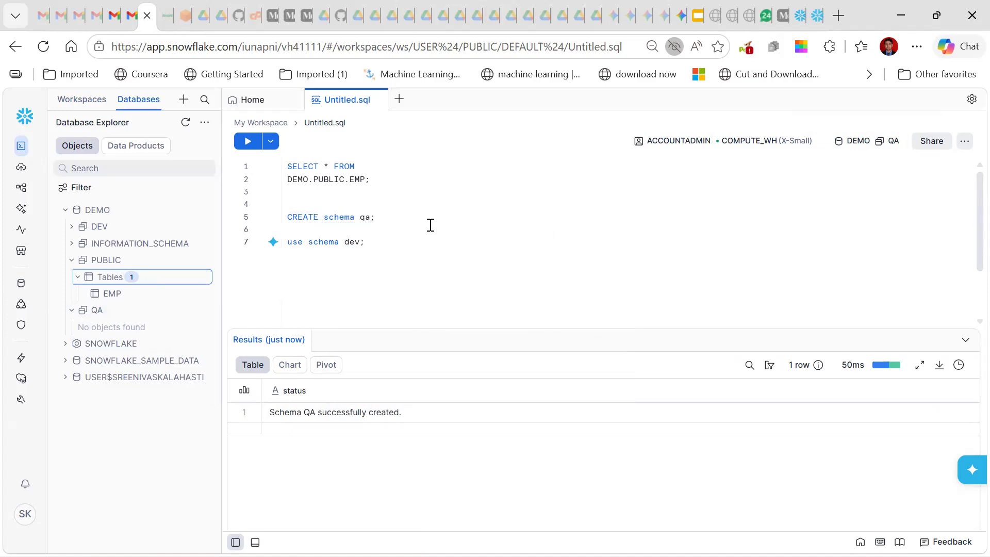
{"action": "left_click_drag", "start_coordinate": [366, 243], "coordinate": [287, 246]}
{"action": "left_click", "coordinate": [249, 142]}
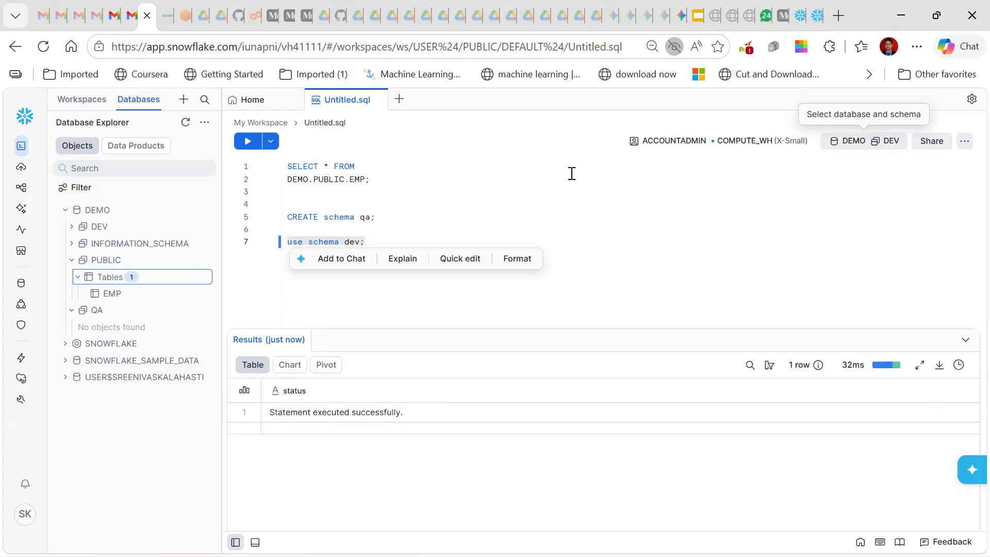
- Examine the DEMO database's schemas in the object tree and the details of the EMP table under PUBLIC
{"action": "mouse_move", "coordinate": [72, 267]}
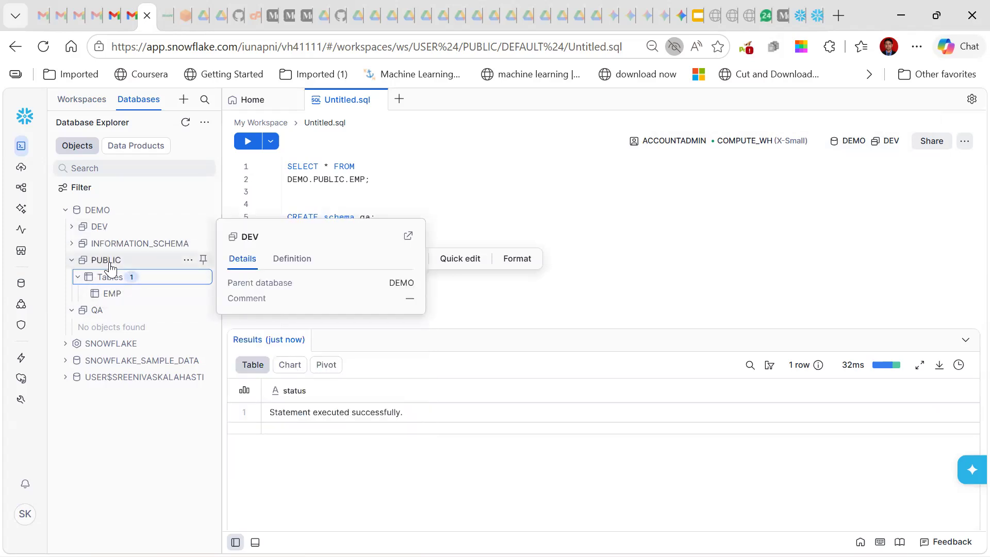
{"action": "left_click", "coordinate": [66, 211]}
{"action": "left_click", "coordinate": [98, 211]}
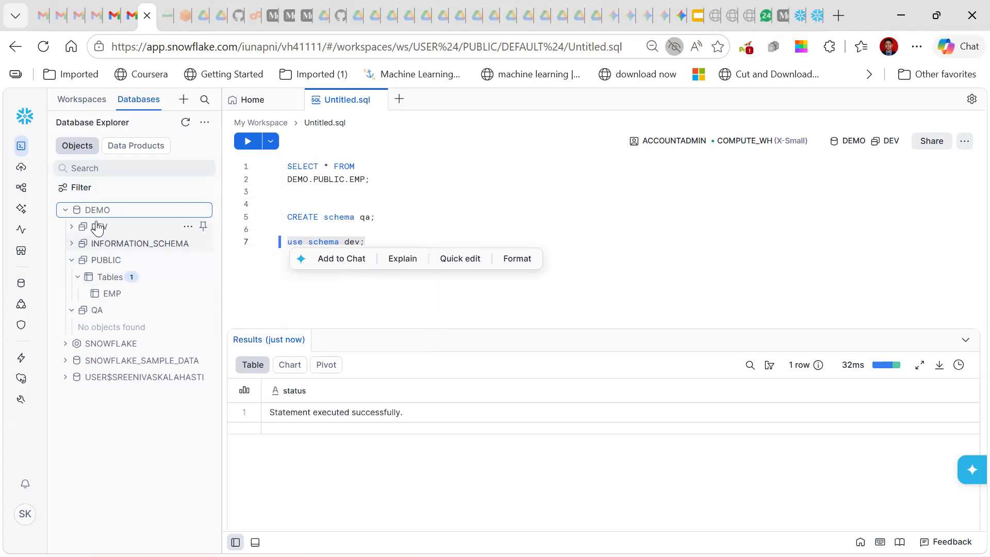
{"action": "mouse_move", "coordinate": [102, 234]}
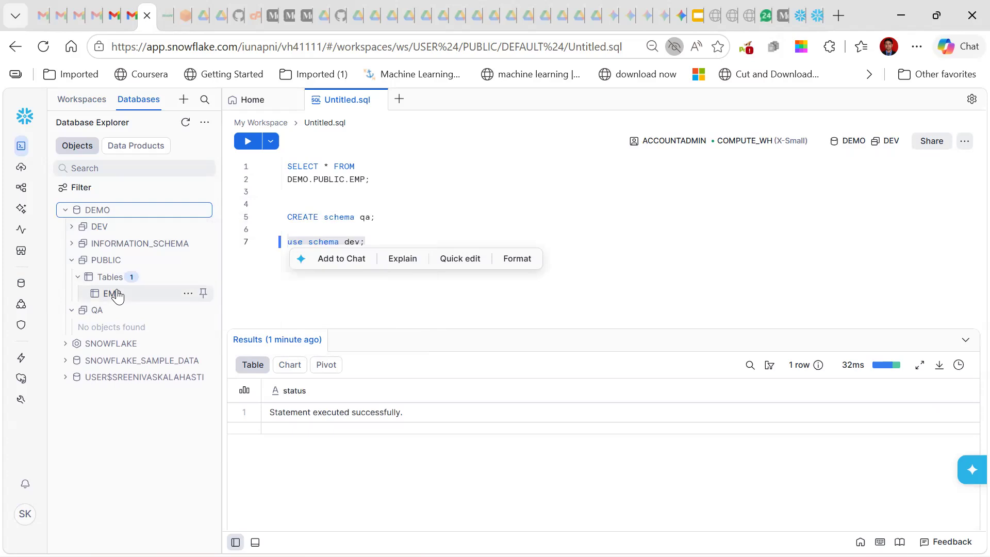
{"action": "mouse_move", "coordinate": [117, 294]}
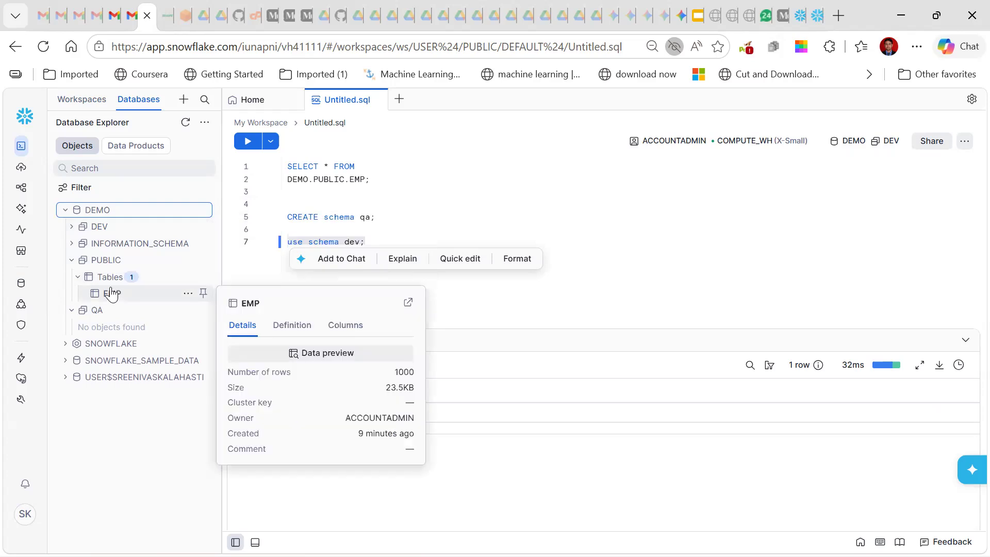